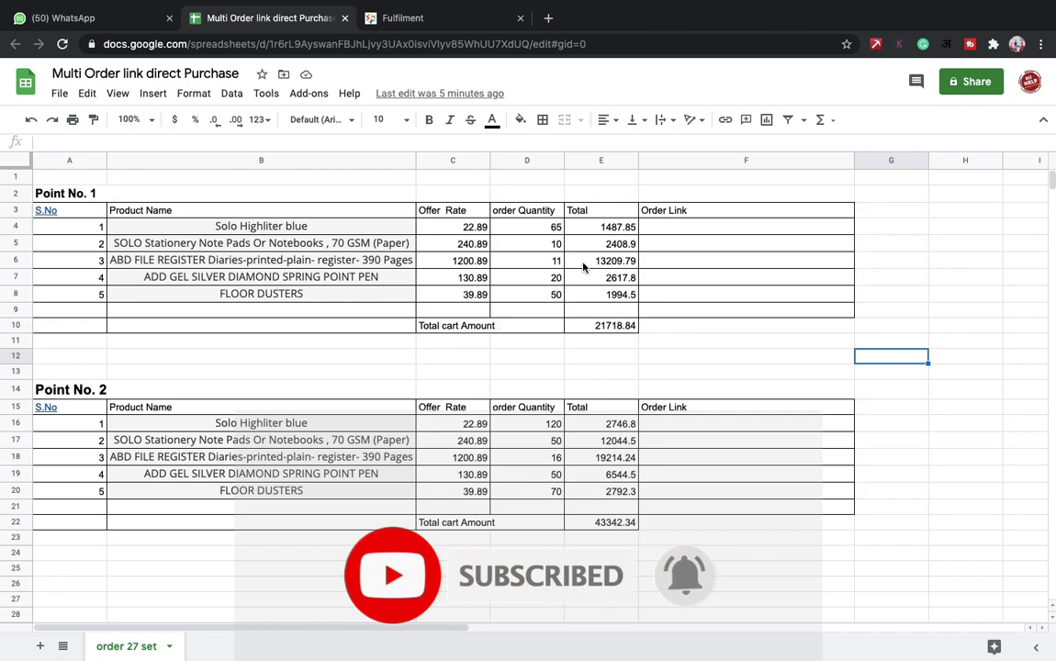
Step: Check the empty Order Link column and the total cart amounts of the Point No. 1 and Point No. 2 tables
{"action": "left_click", "coordinate": [679, 228]}
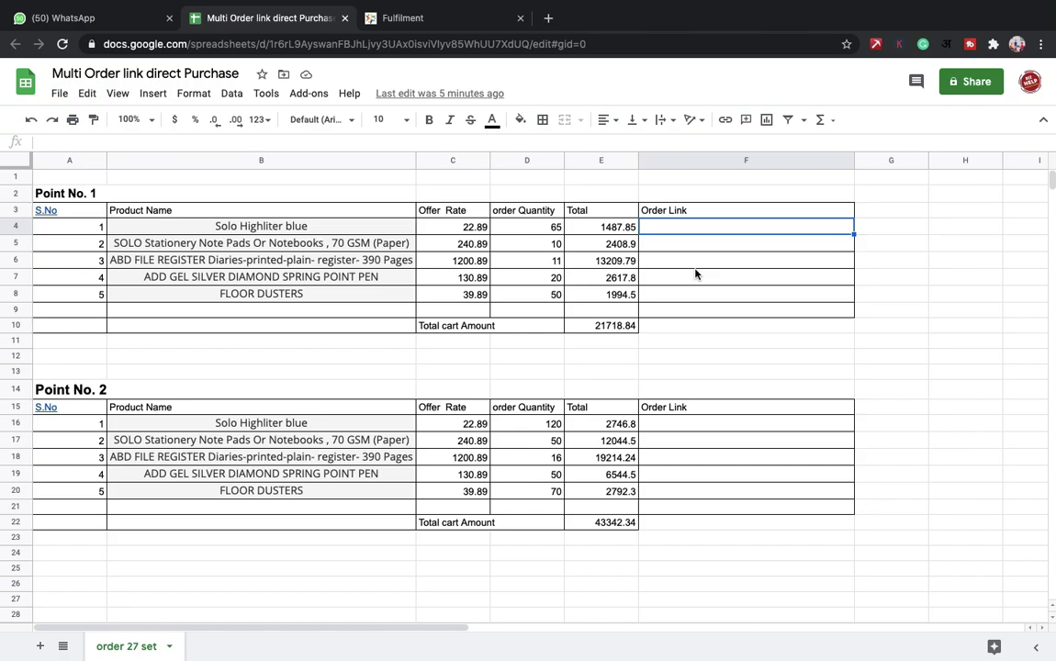
{"action": "scroll", "coordinate": [695, 274], "scroll_direction": "down", "scroll_amount": 1}
{"action": "left_click", "coordinate": [606, 506]}
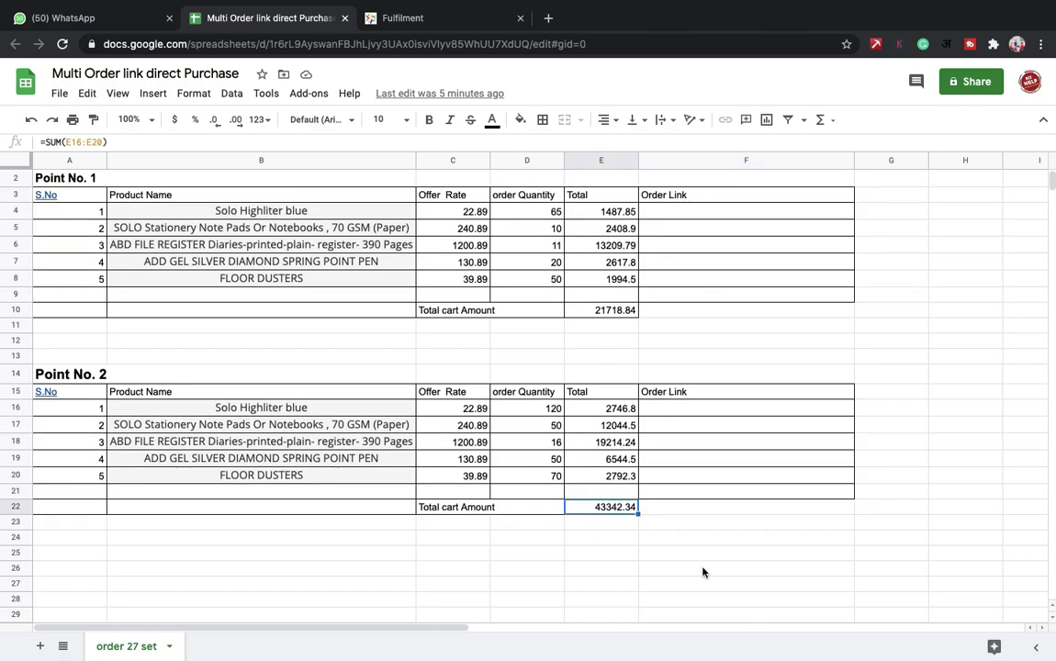
Step: Switch to the GeM seller portal and open Search My Offerings to list the published catalogue products
{"action": "key", "text": "ctrl+Tab"}
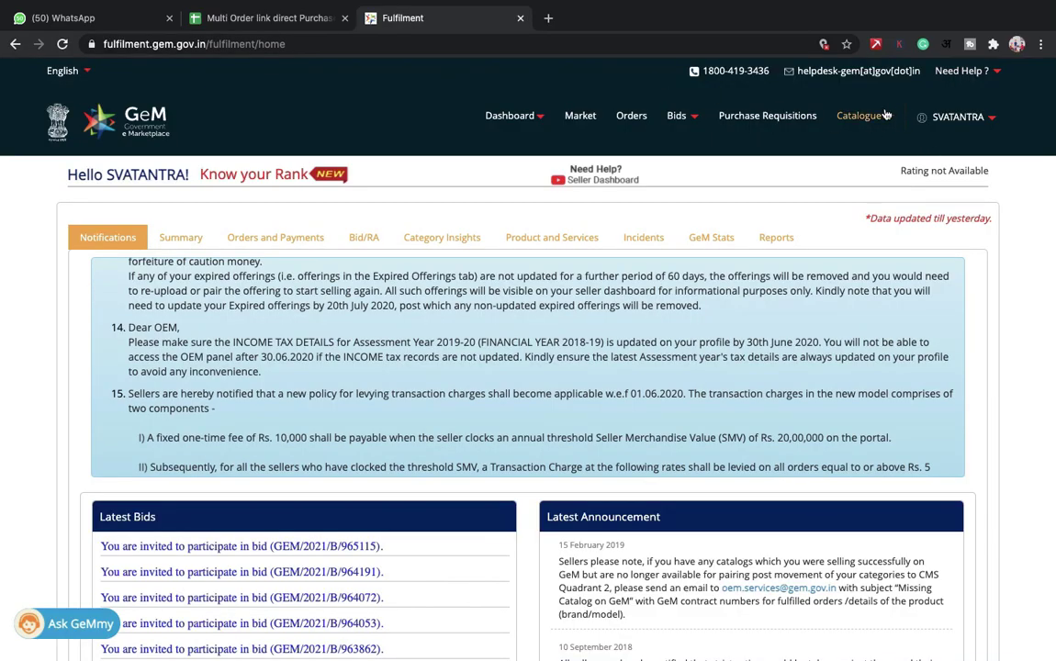
{"action": "mouse_move", "coordinate": [886, 114]}
{"action": "mouse_move", "coordinate": [786, 149]}
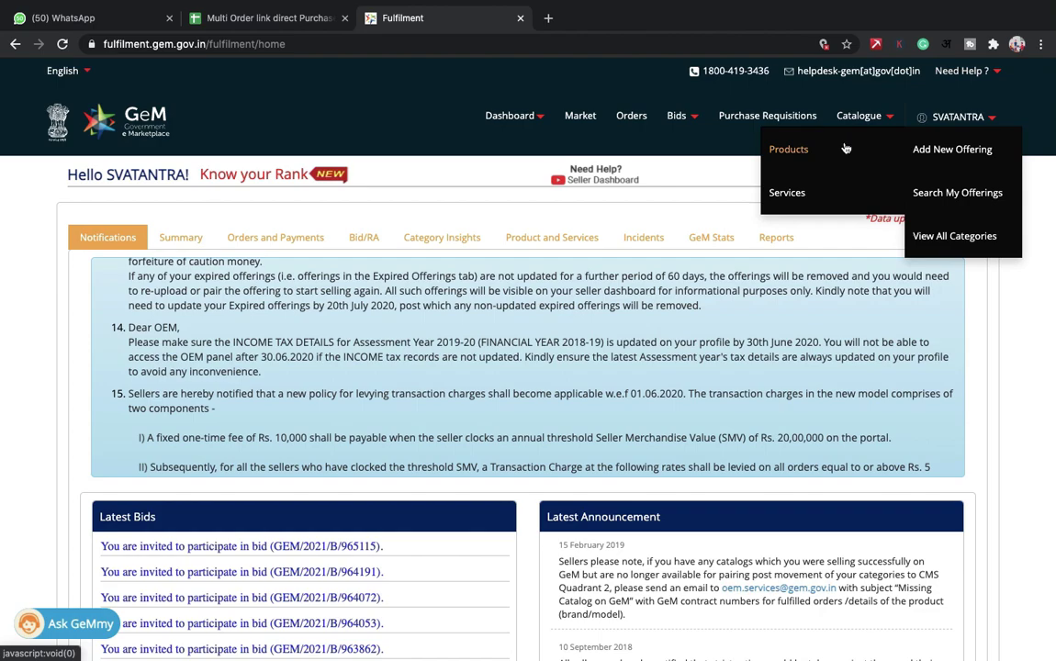
{"action": "left_click", "coordinate": [982, 194]}
{"action": "scroll", "coordinate": [532, 318], "scroll_direction": "down", "scroll_amount": 3}
{"action": "scroll", "coordinate": [533, 317], "scroll_direction": "up", "scroll_amount": 2}
{"action": "scroll", "coordinate": [533, 317], "scroll_direction": "down", "scroll_amount": 2}
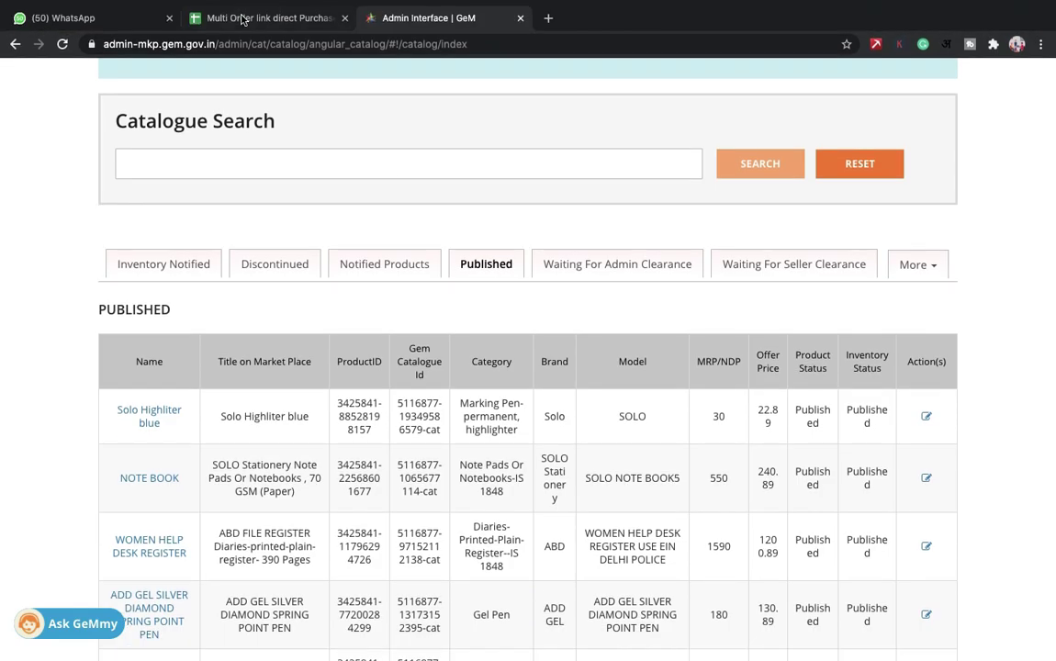
Step: Compare the product names and offer rates in the order sheet with the published GeM catalogue entries
{"action": "left_click", "coordinate": [240, 18]}
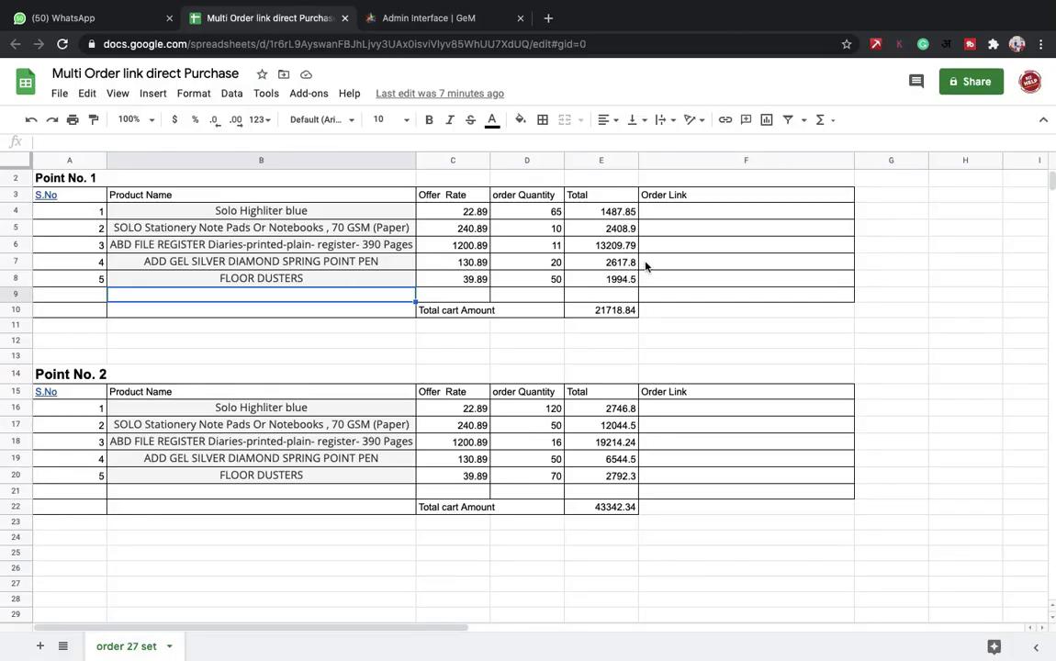
{"action": "scroll", "coordinate": [645, 263], "scroll_direction": "up", "scroll_amount": 1}
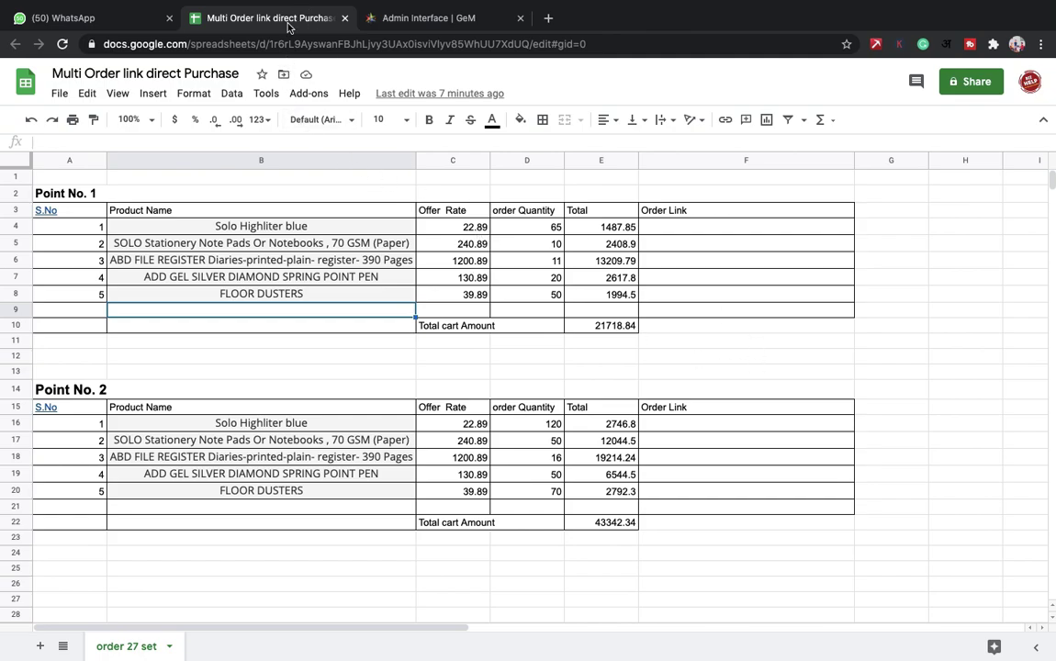
{"action": "left_click", "coordinate": [420, 18]}
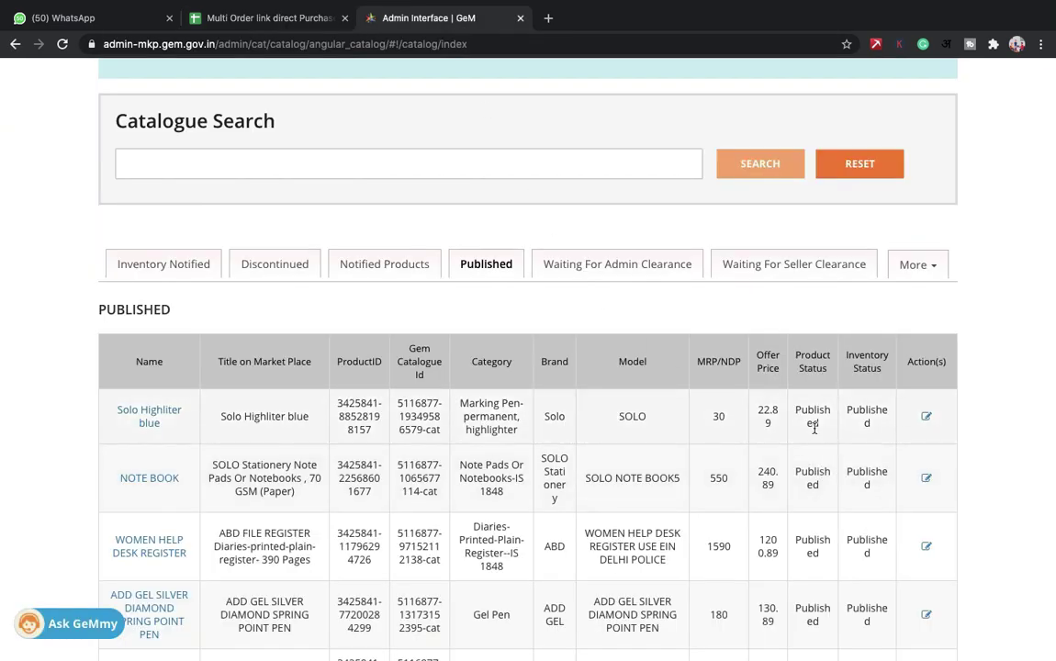
{"action": "scroll", "coordinate": [788, 510], "scroll_direction": "down", "scroll_amount": 1}
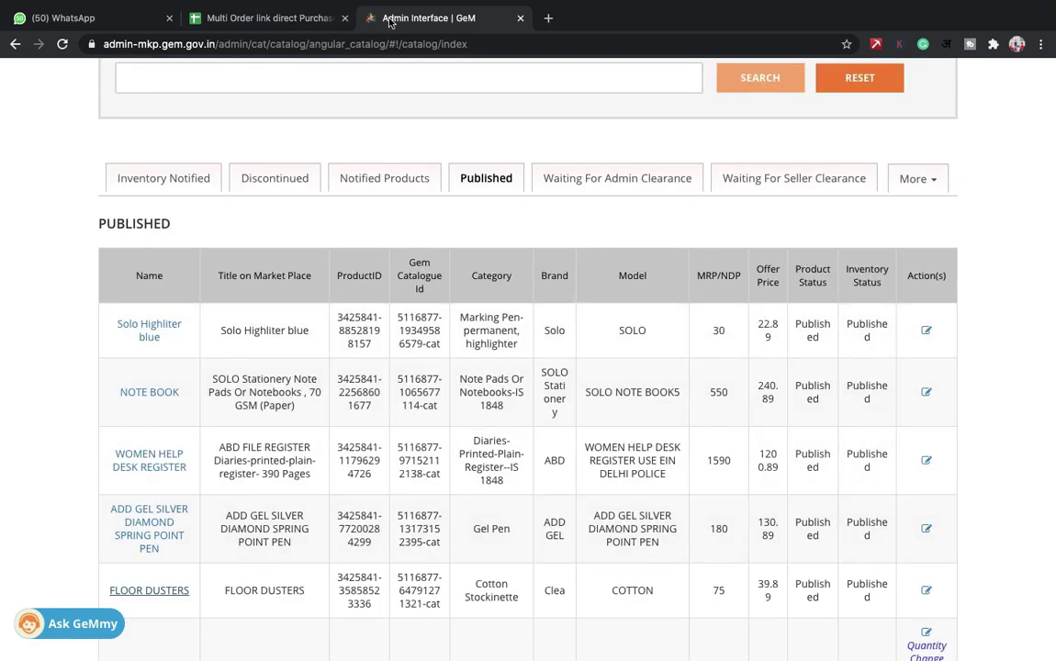
Step: Check the total formula for Solo Highliter blue in the Point No. 1 table of the order sheet
{"action": "left_click", "coordinate": [267, 18]}
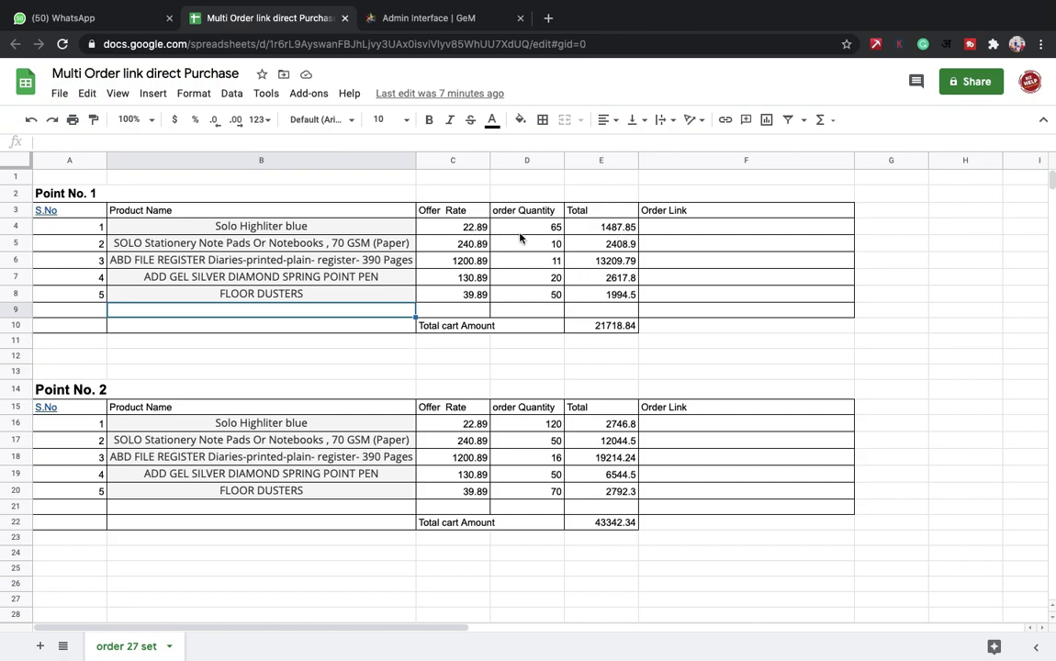
{"action": "left_click", "coordinate": [619, 230]}
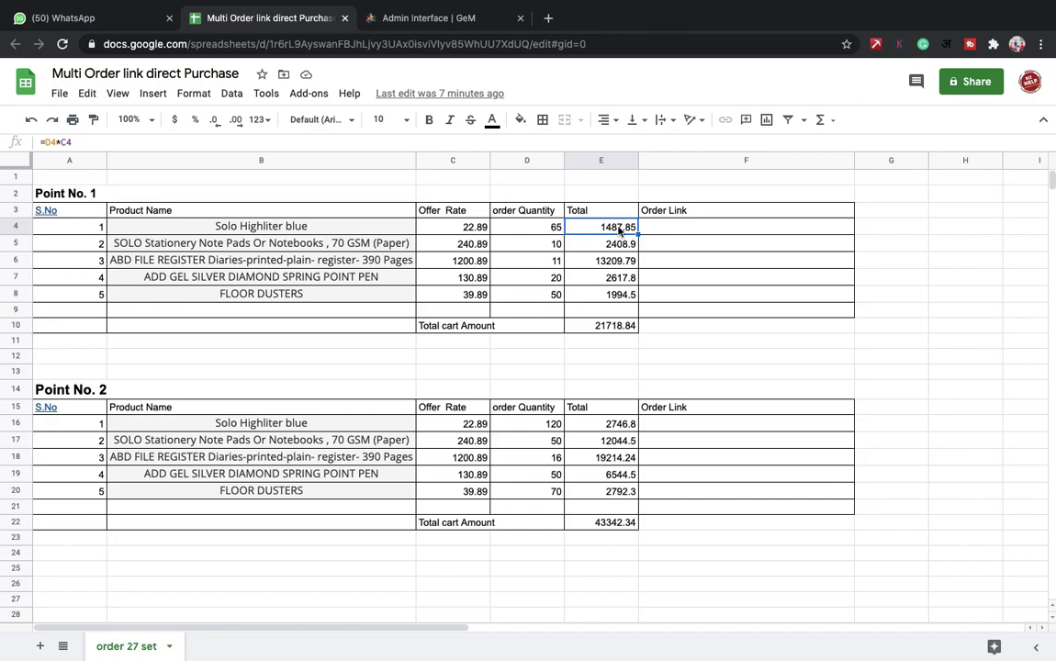
{"action": "key", "text": "Right"}
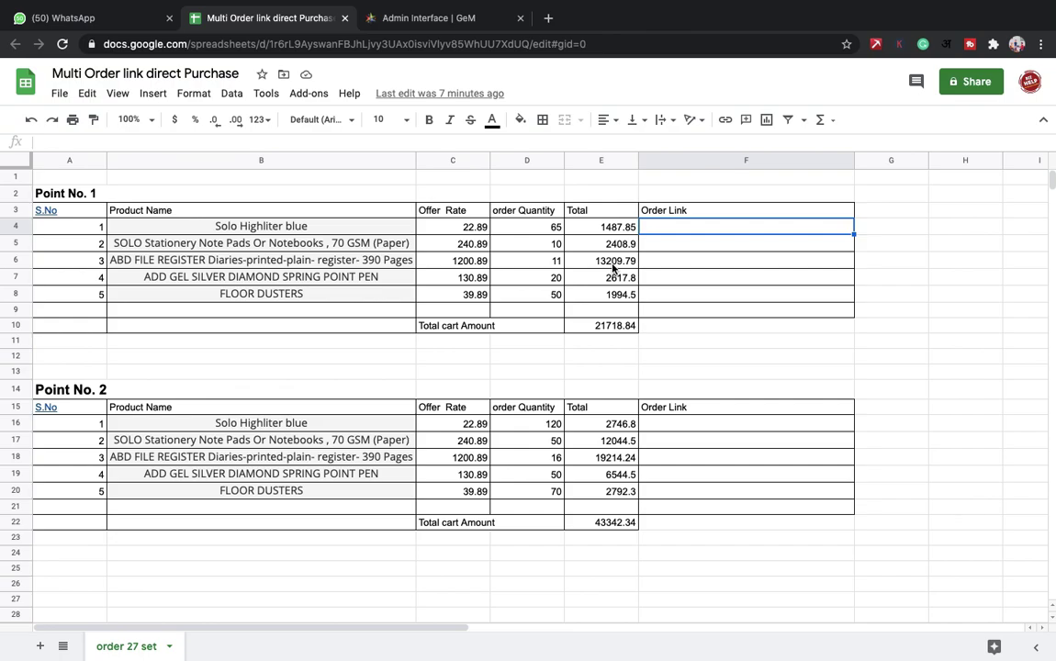
Step: View the FLOOR DUSTERS product page from the GeM catalogue in a separate tab, and close it again
{"action": "left_click", "coordinate": [381, 18]}
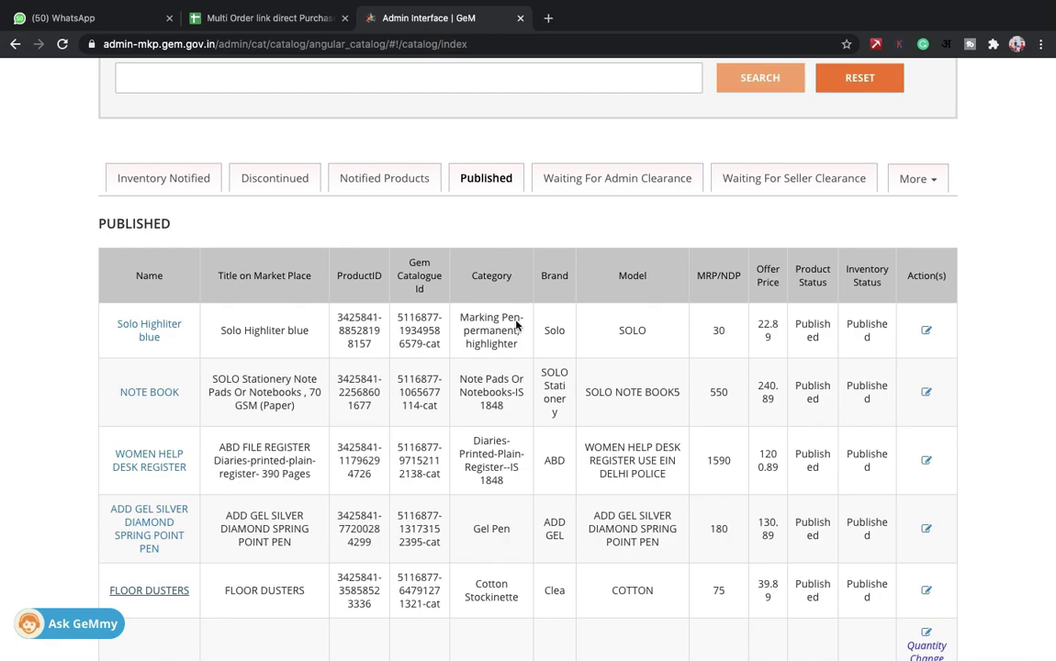
{"action": "scroll", "coordinate": [516, 319], "scroll_direction": "down", "scroll_amount": 4}
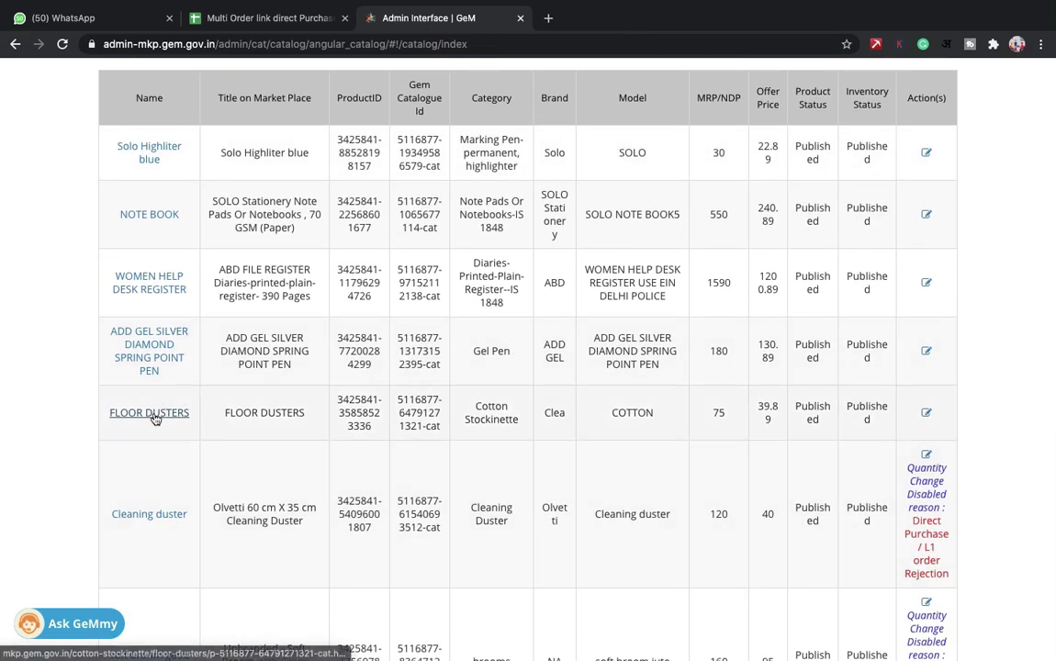
{"action": "left_click", "coordinate": [153, 415], "text": "super"}
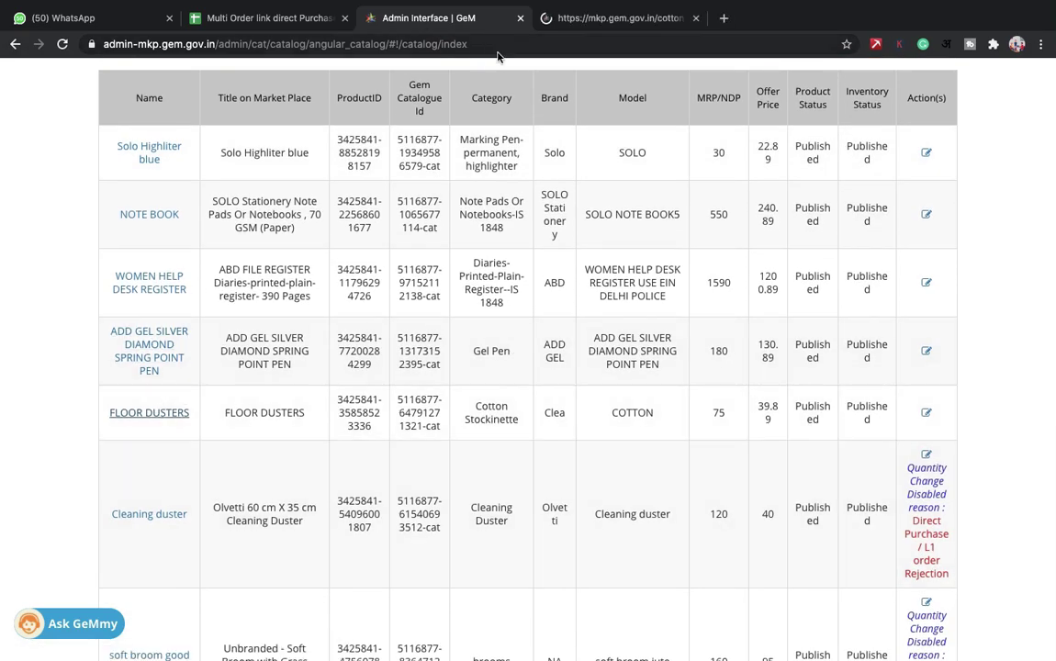
{"action": "left_click", "coordinate": [577, 19]}
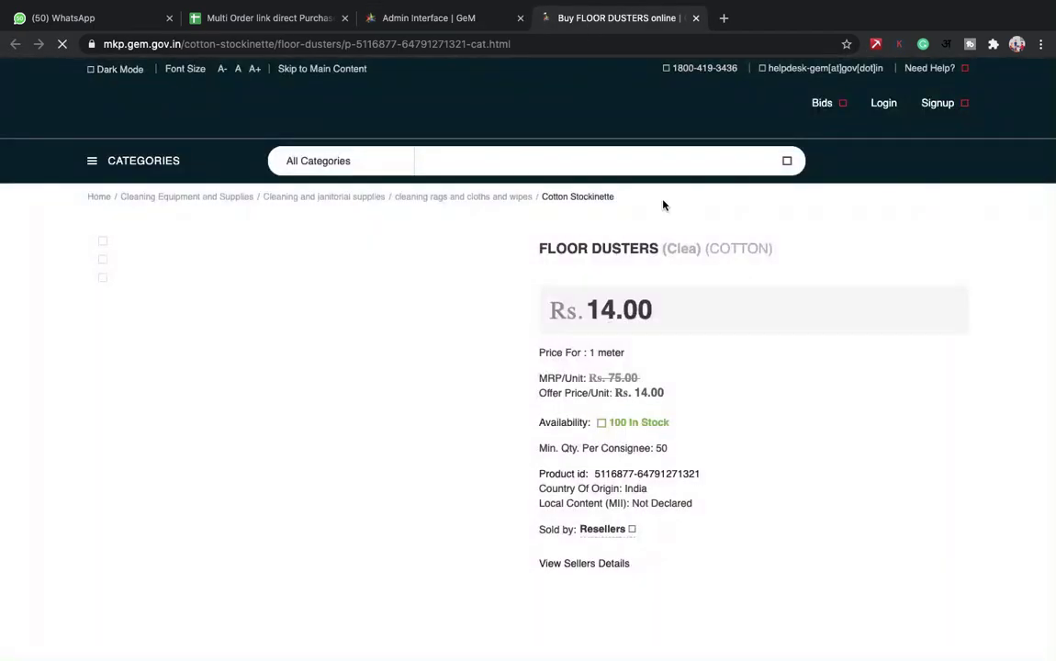
{"action": "left_click", "coordinate": [449, 37]}
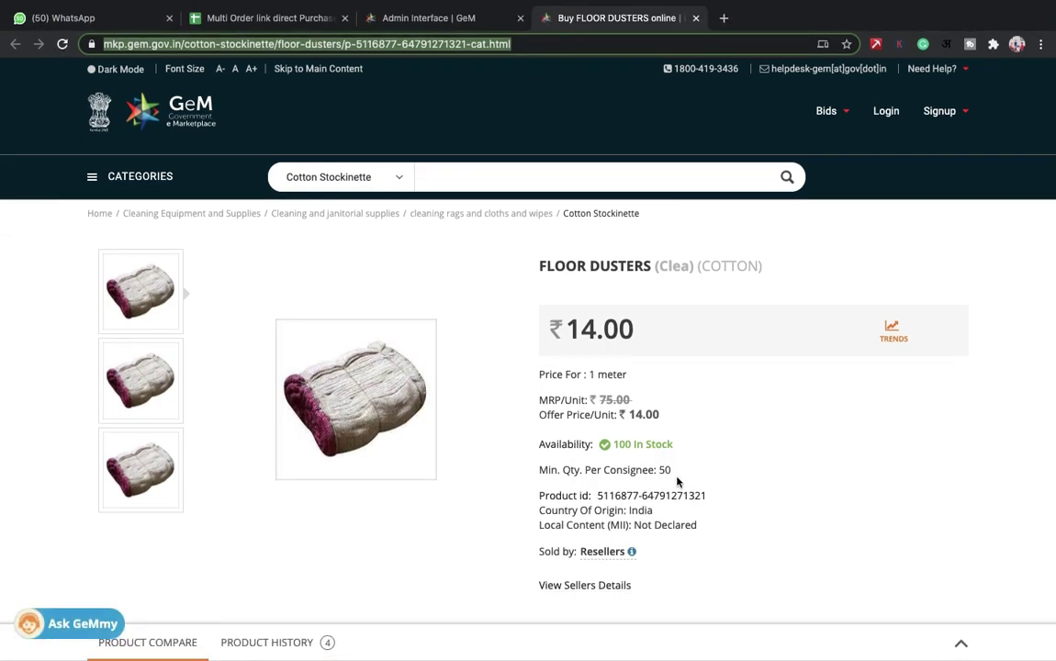
{"action": "left_click", "coordinate": [695, 18]}
Step: Open the Solo Highliter blue product page and examine its availability, minimum quantity per consignee and offer price
{"action": "scroll", "coordinate": [425, 147], "scroll_direction": "up", "scroll_amount": 1}
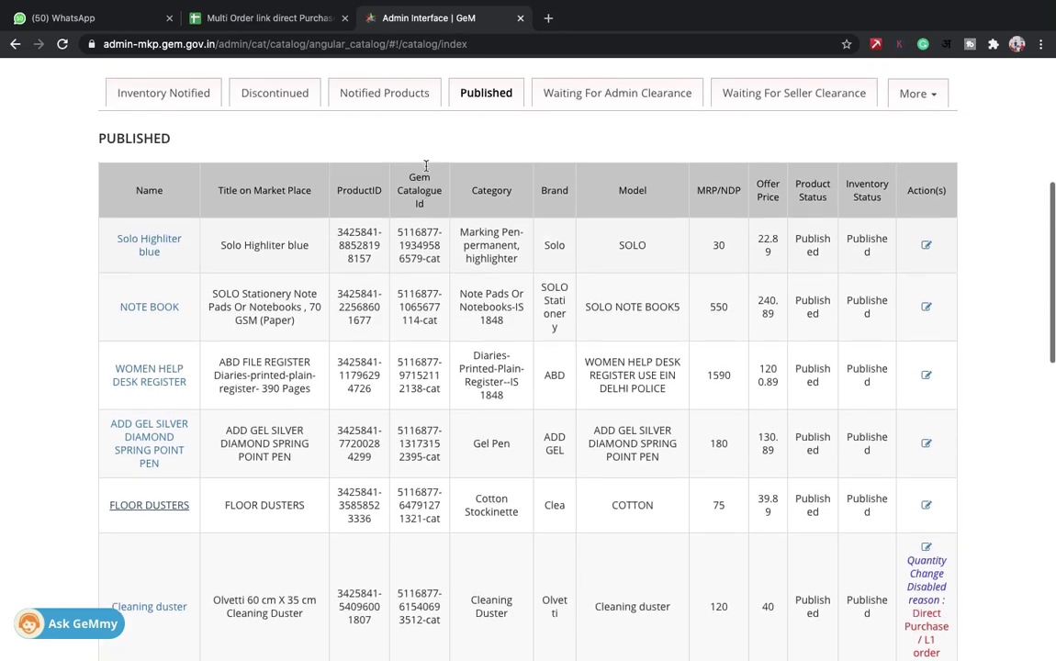
{"action": "middle_click", "coordinate": [146, 253]}
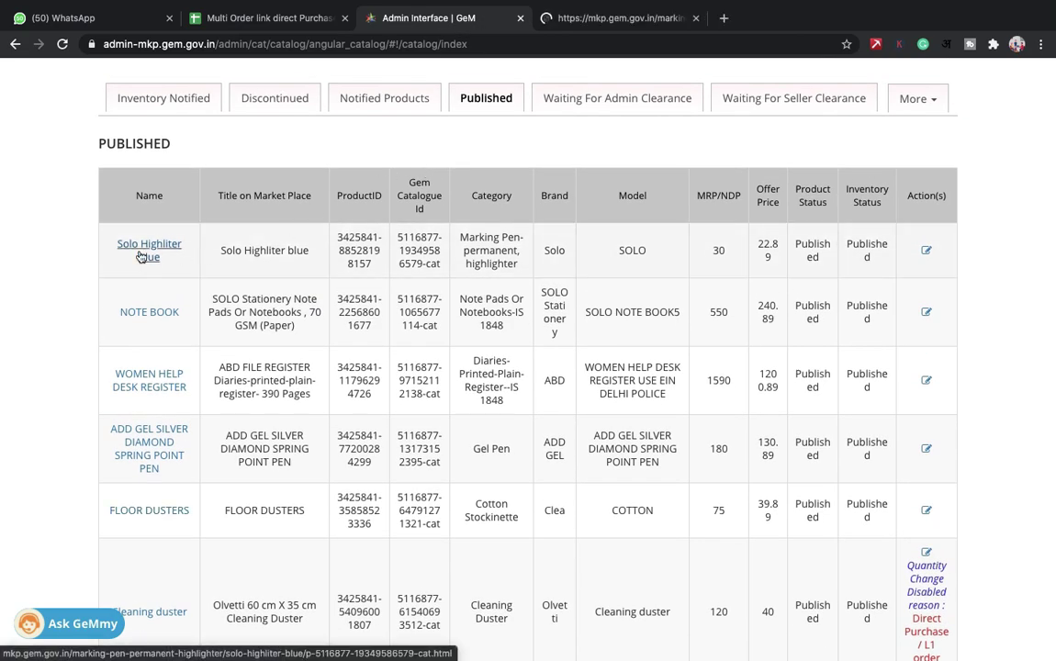
{"action": "left_click", "coordinate": [635, 17]}
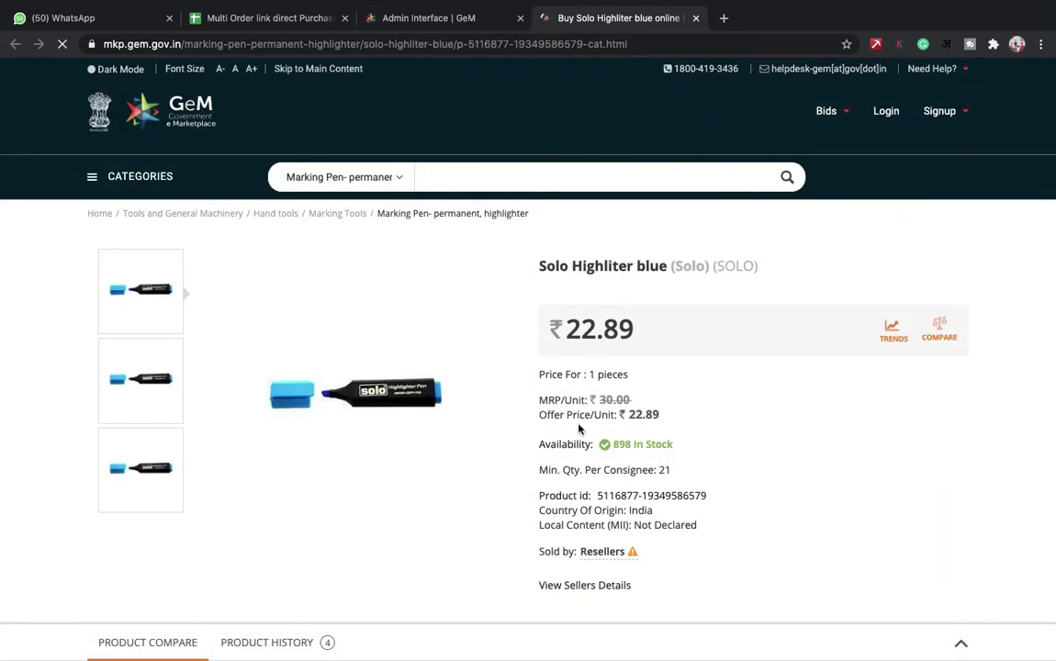
{"action": "triple_click", "coordinate": [647, 443]}
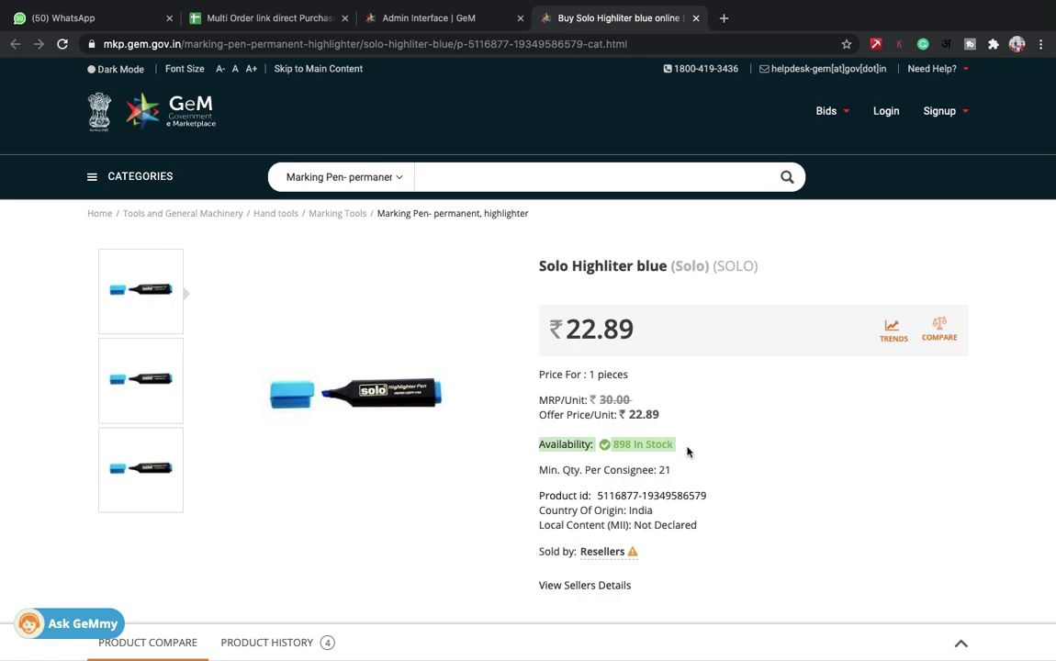
{"action": "left_click", "coordinate": [672, 476]}
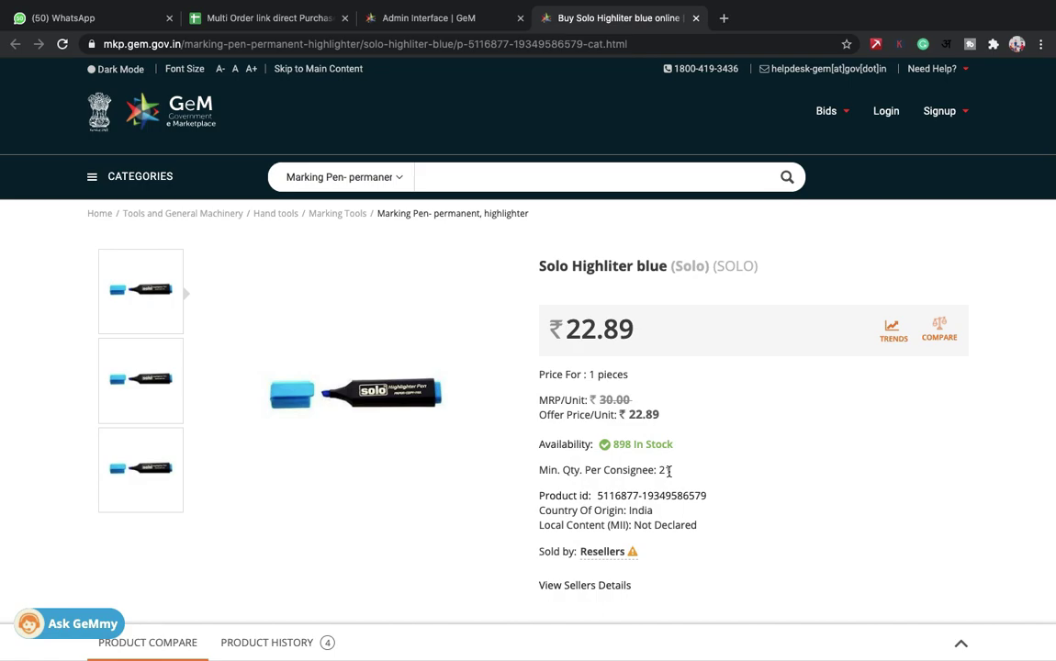
{"action": "left_click_drag", "start_coordinate": [648, 469], "coordinate": [687, 472]}
{"action": "left_click_drag", "start_coordinate": [628, 415], "coordinate": [660, 415]}
{"action": "left_click", "coordinate": [693, 436]}
{"action": "left_click_drag", "start_coordinate": [661, 416], "coordinate": [643, 415]}
{"action": "double_click", "coordinate": [646, 415]}
Step: View the NOTE BOOK product page from the published catalogue, and return to the catalogue list
{"action": "left_click", "coordinate": [389, 19]}
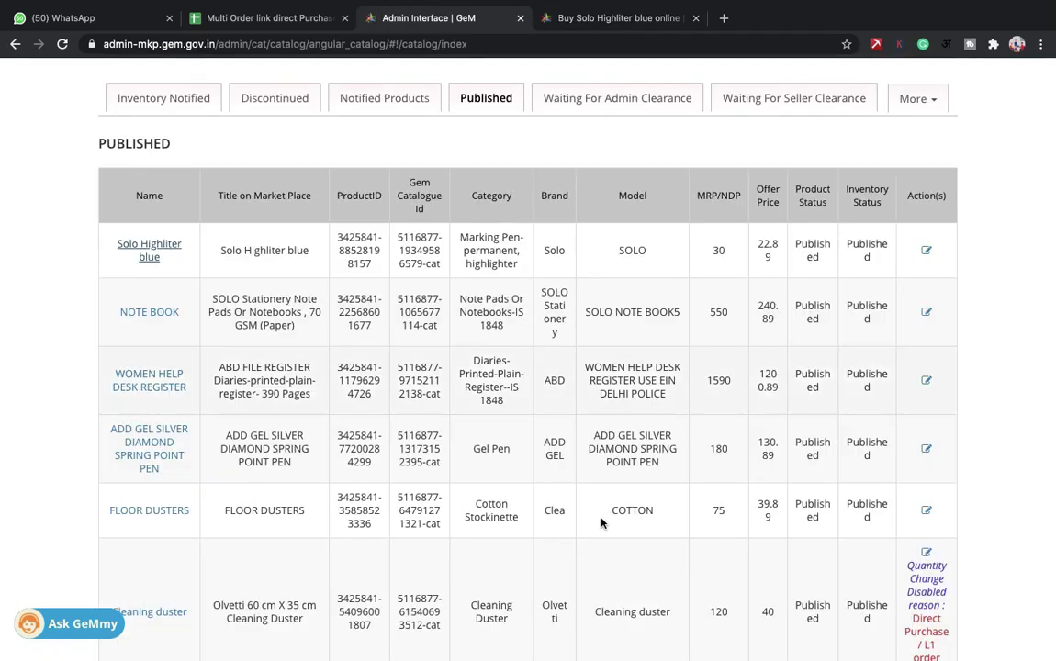
{"action": "left_click", "coordinate": [148, 316]}
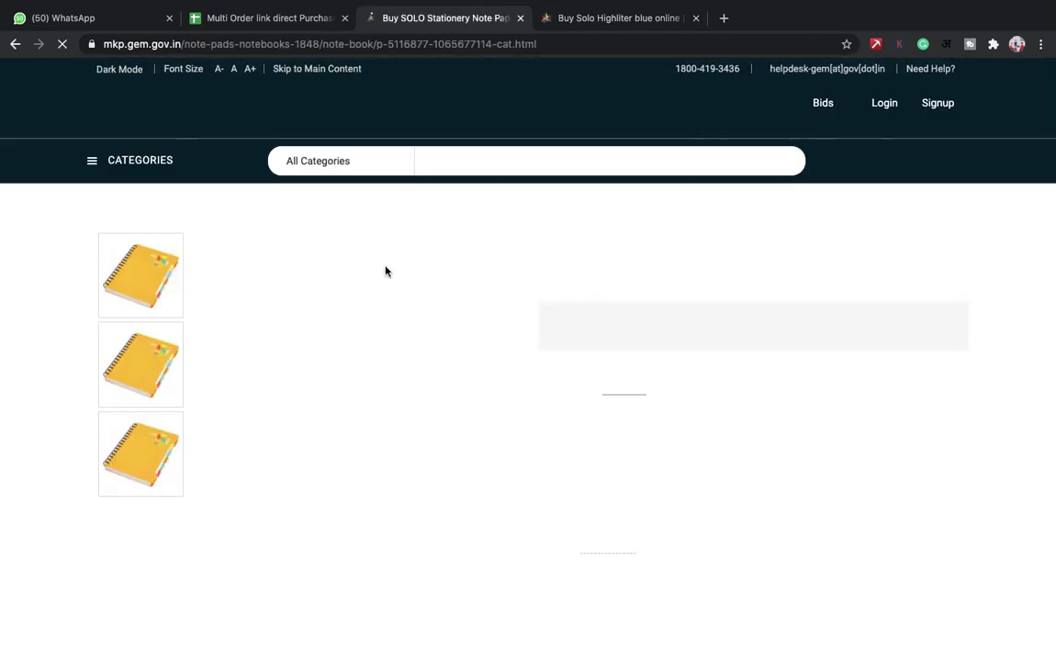
{"action": "scroll", "coordinate": [630, 436], "scroll_direction": "down", "scroll_amount": 1}
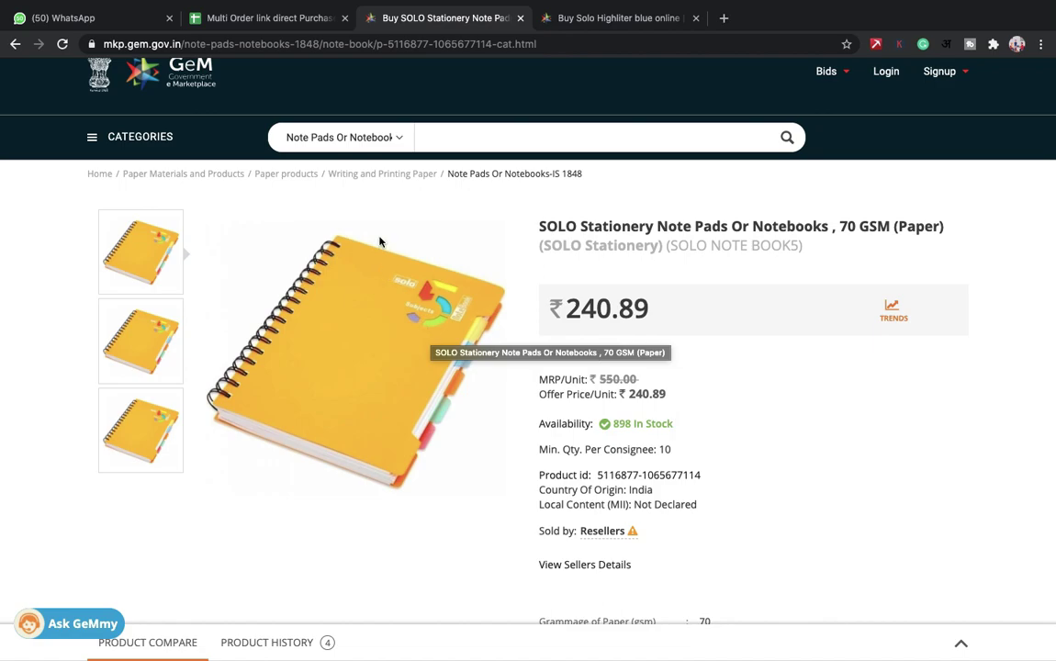
{"action": "scroll", "coordinate": [379, 242], "scroll_direction": "left", "scroll_amount": 5}
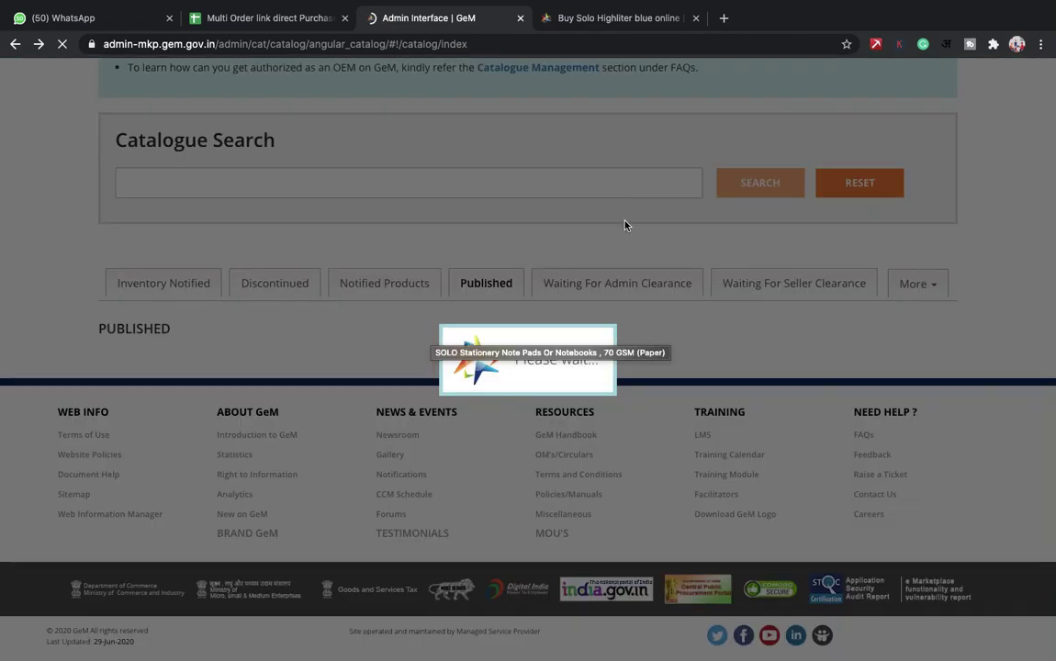
{"action": "scroll", "coordinate": [463, 255], "scroll_direction": "down", "scroll_amount": 1}
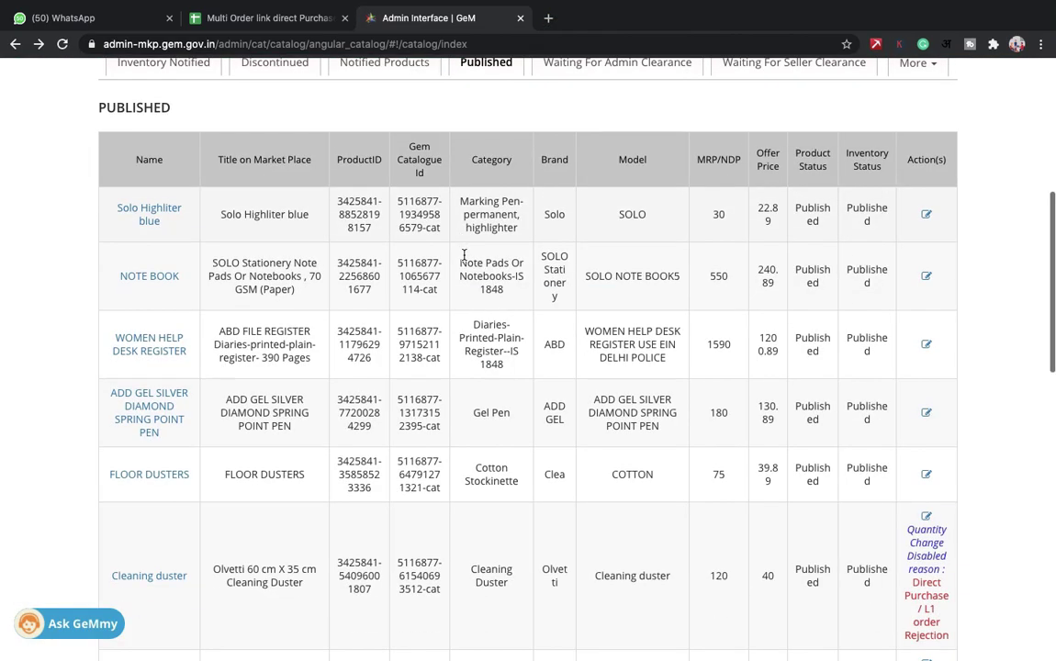
{"action": "scroll", "coordinate": [321, 275], "scroll_direction": "up", "scroll_amount": 2}
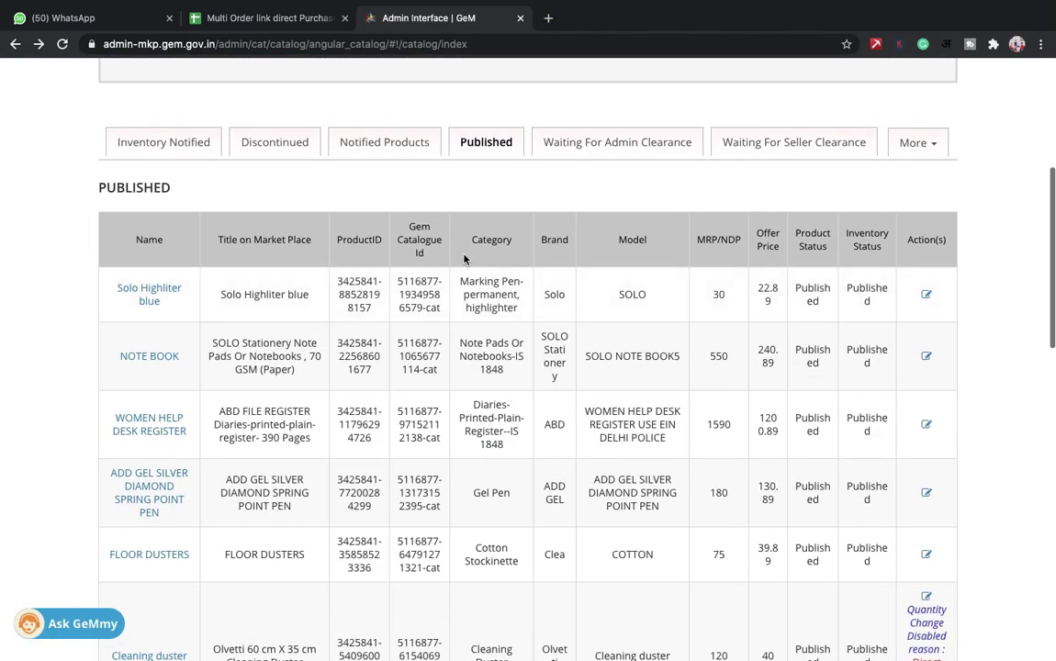
Step: Open the Solo Highliter blue product page in a new tab and copy its web address
{"action": "middle_click", "coordinate": [150, 294]}
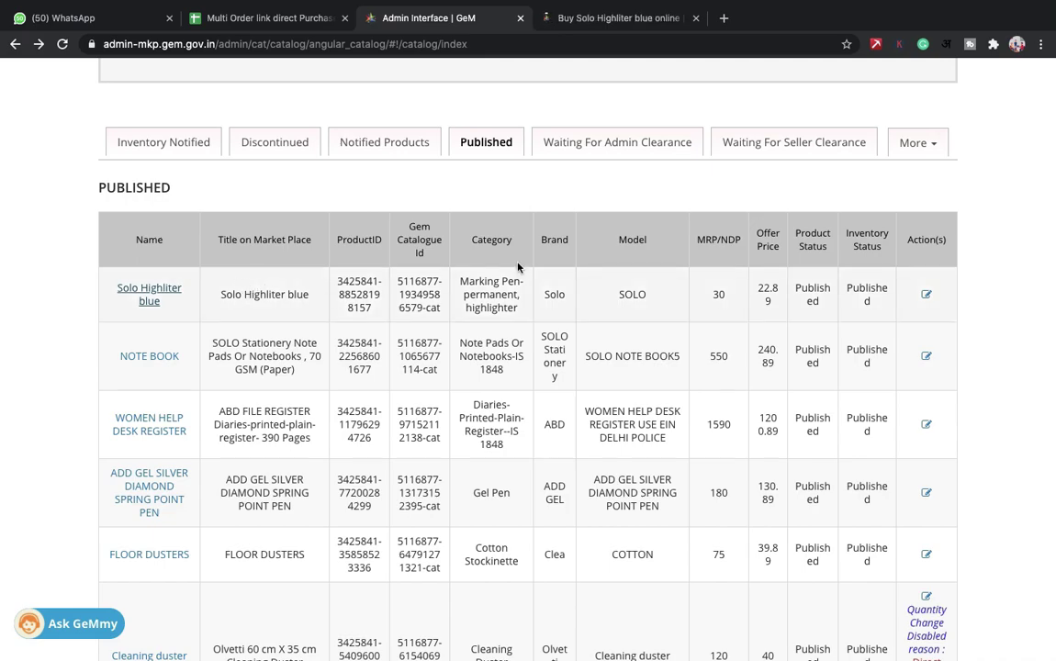
{"action": "left_click", "coordinate": [615, 17]}
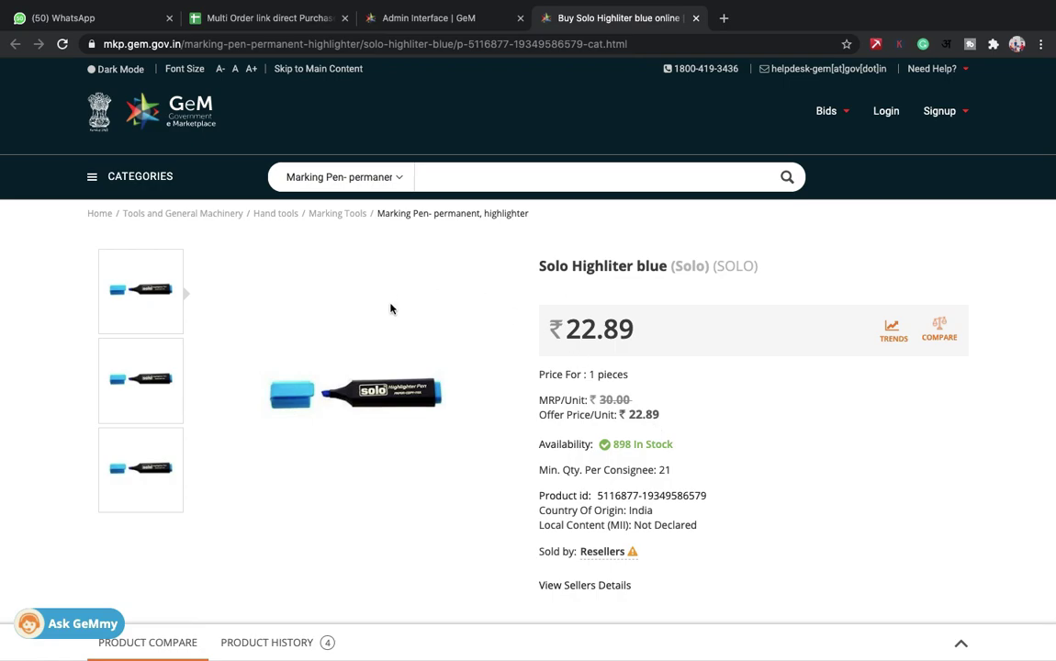
{"action": "left_click", "coordinate": [581, 43]}
{"action": "key", "text": "ctrl+c"}
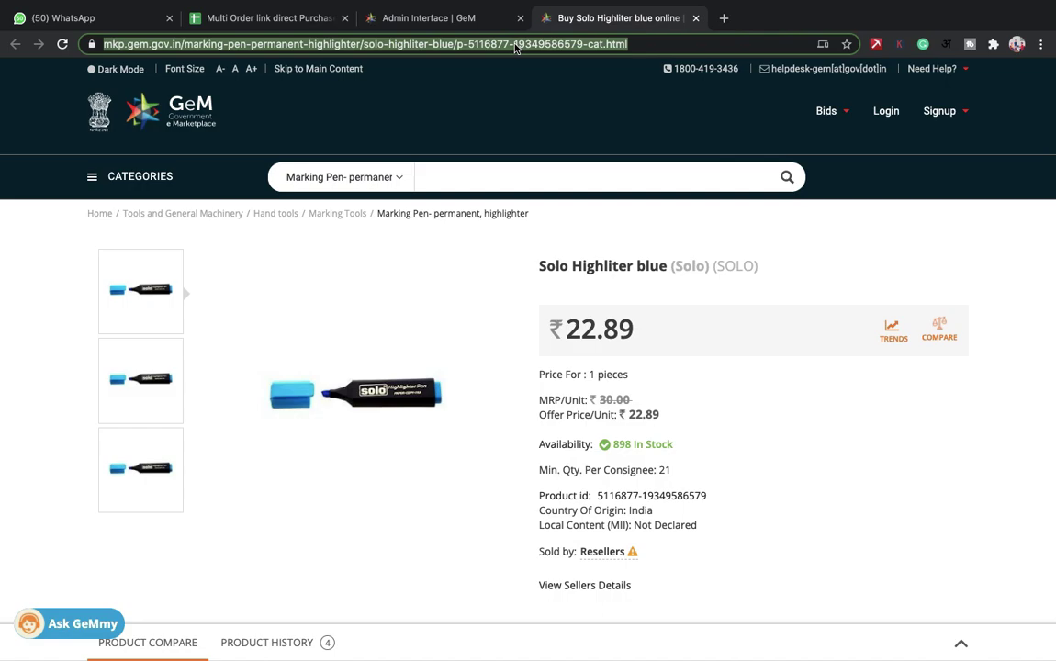
Step: Paste the copied product address into the Order Link cell F4 for Solo Highliter blue in the Point No. 1 table
{"action": "left_click", "coordinate": [275, 18]}
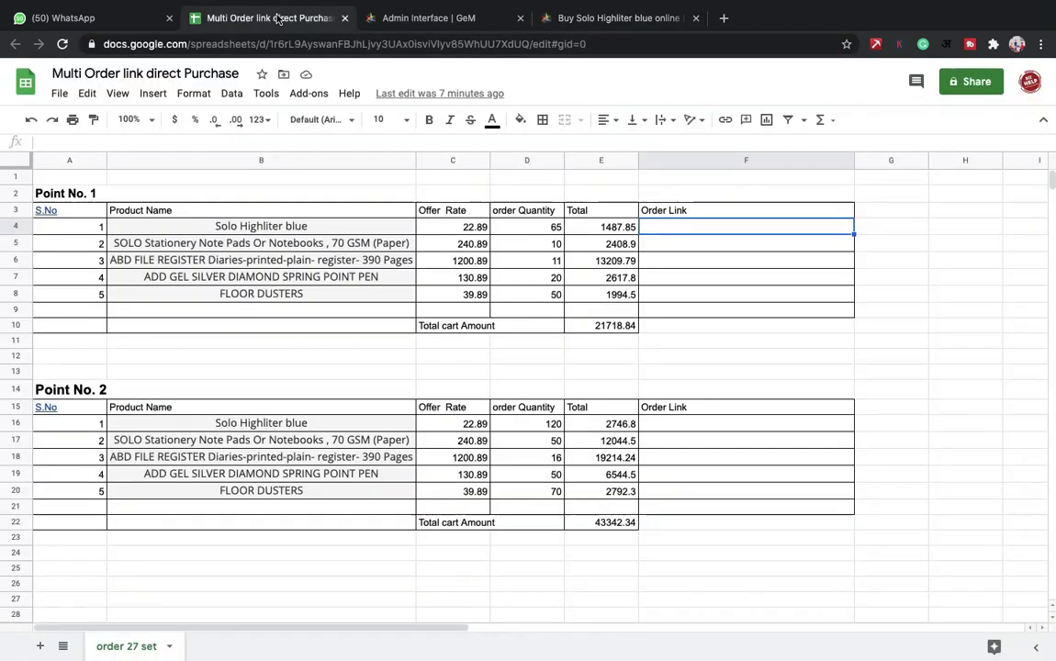
{"action": "double_click", "coordinate": [685, 226]}
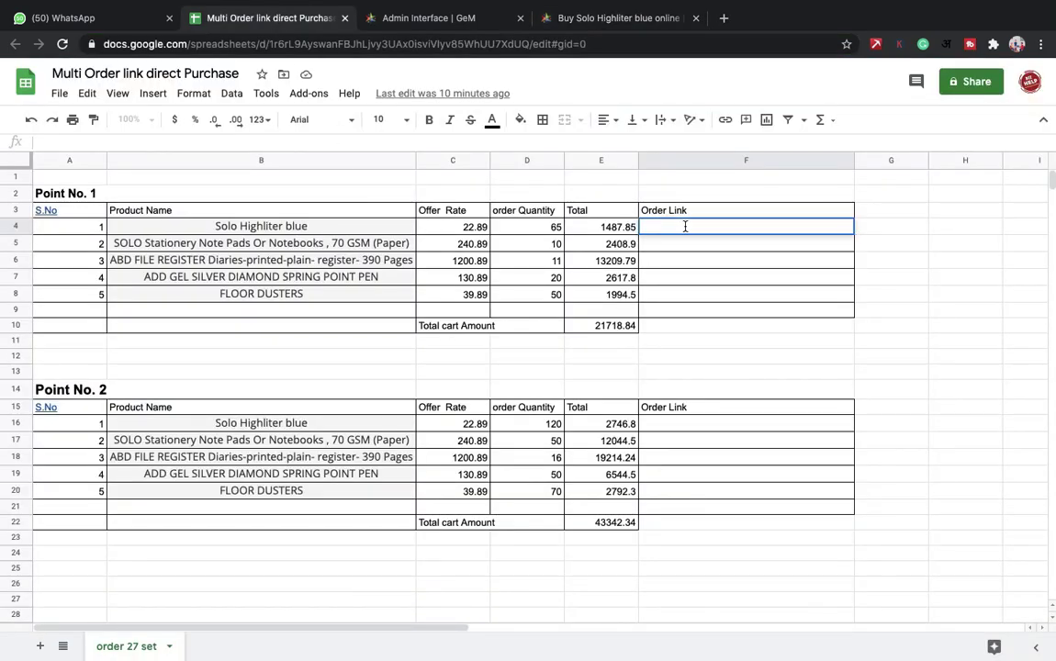
{"action": "key", "text": "ctrl+v"}
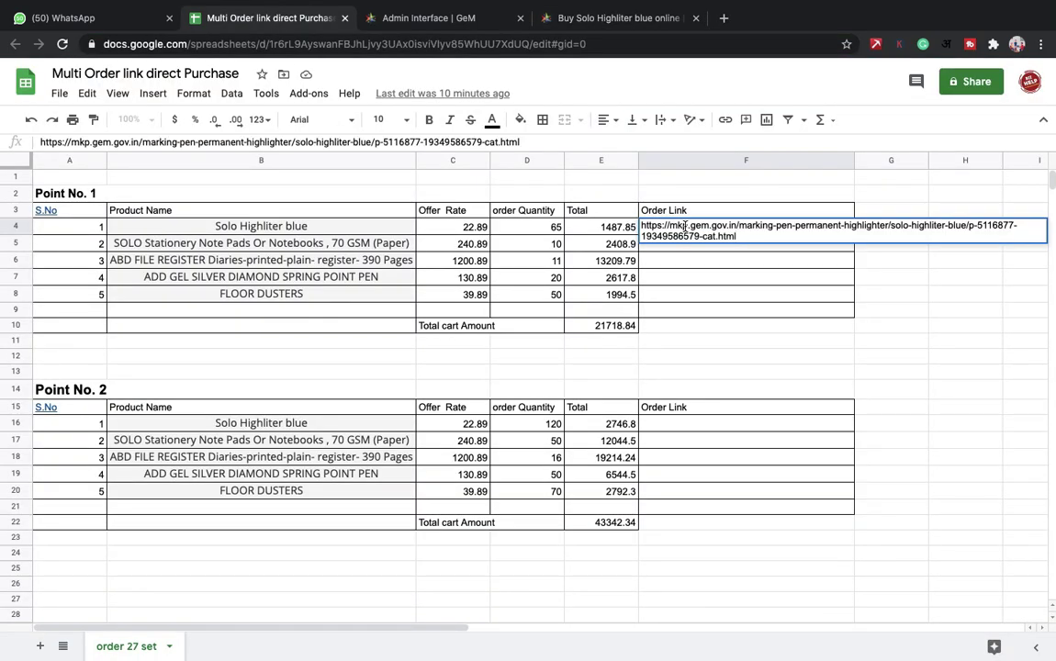
{"action": "left_click", "coordinate": [891, 358]}
{"action": "left_click", "coordinate": [698, 227]}
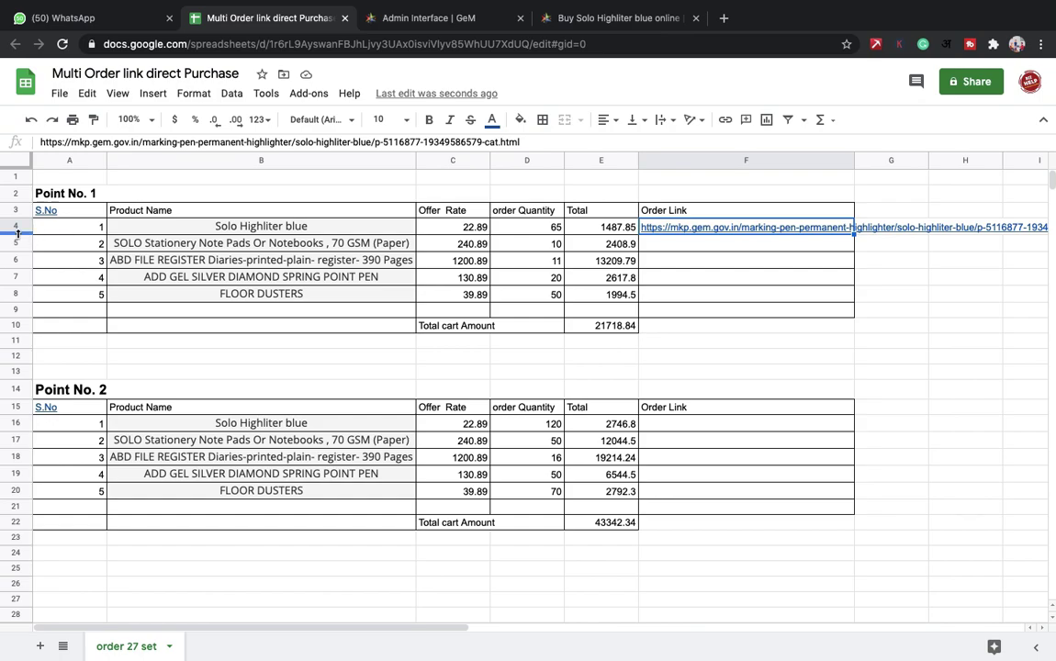
Step: Make row 4 in the Point No. 1 table taller and wrap the product link in F4 within its cell
{"action": "left_click_drag", "start_coordinate": [16, 235], "coordinate": [16, 272]}
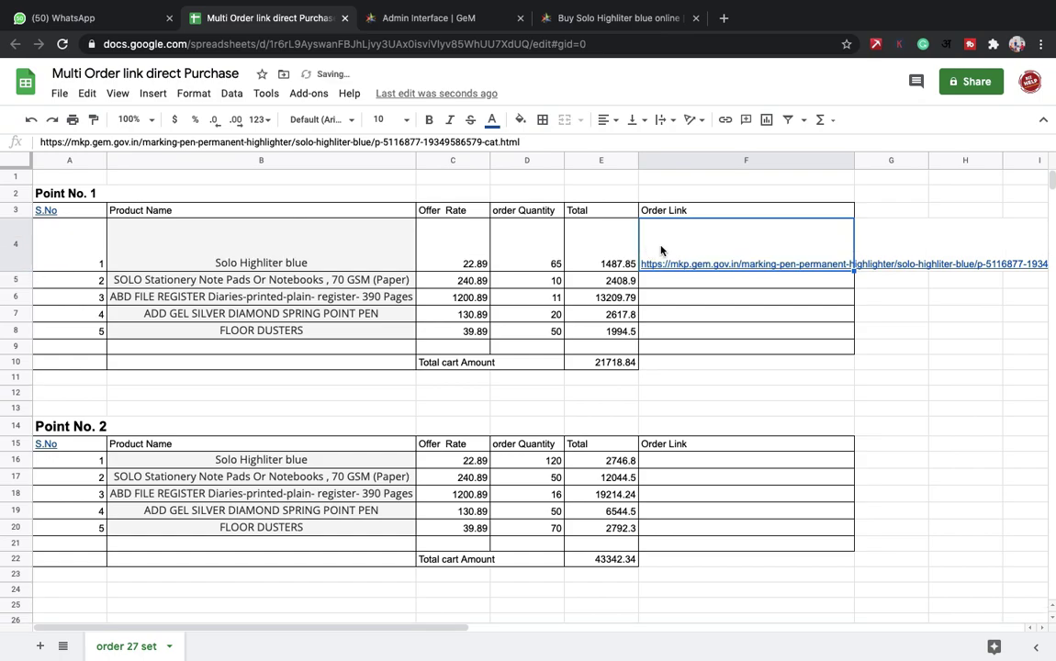
{"action": "left_click", "coordinate": [662, 120]}
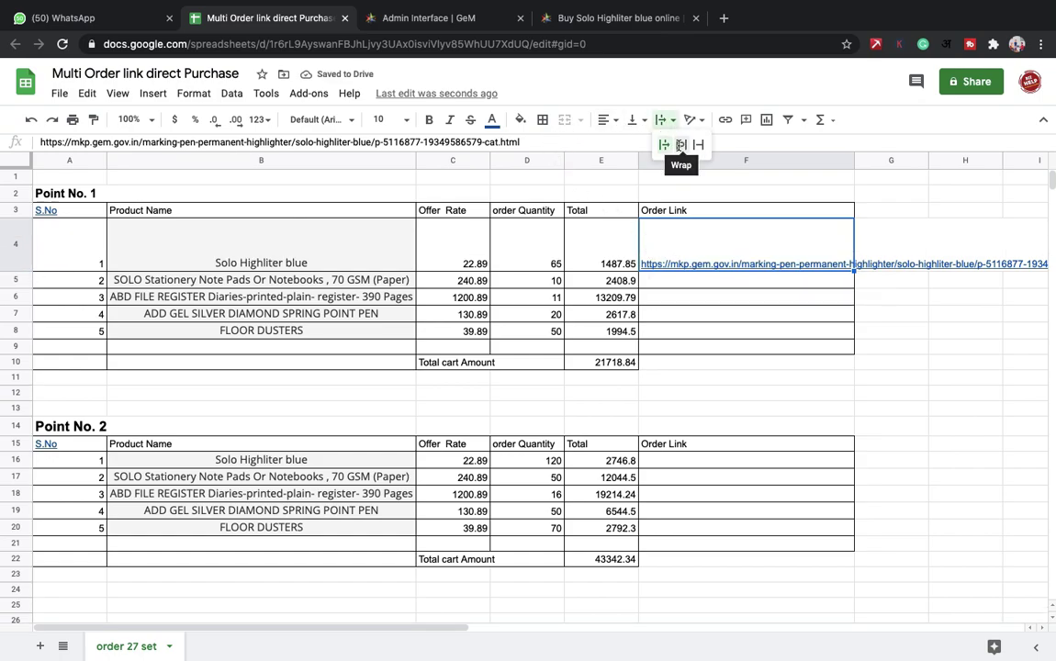
{"action": "left_click", "coordinate": [680, 144]}
{"action": "left_click", "coordinate": [881, 317]}
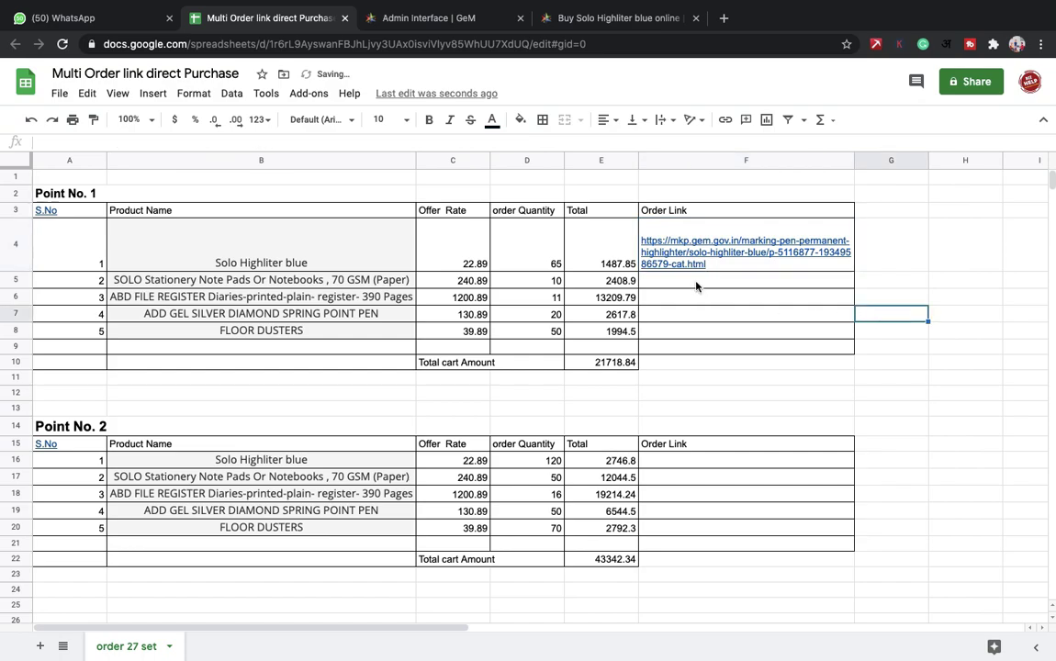
Step: Review the Order Link cells of the Point No. 1 and Point No. 2 tables down to the FLOOR DUSTERS rows
{"action": "left_click", "coordinate": [695, 286]}
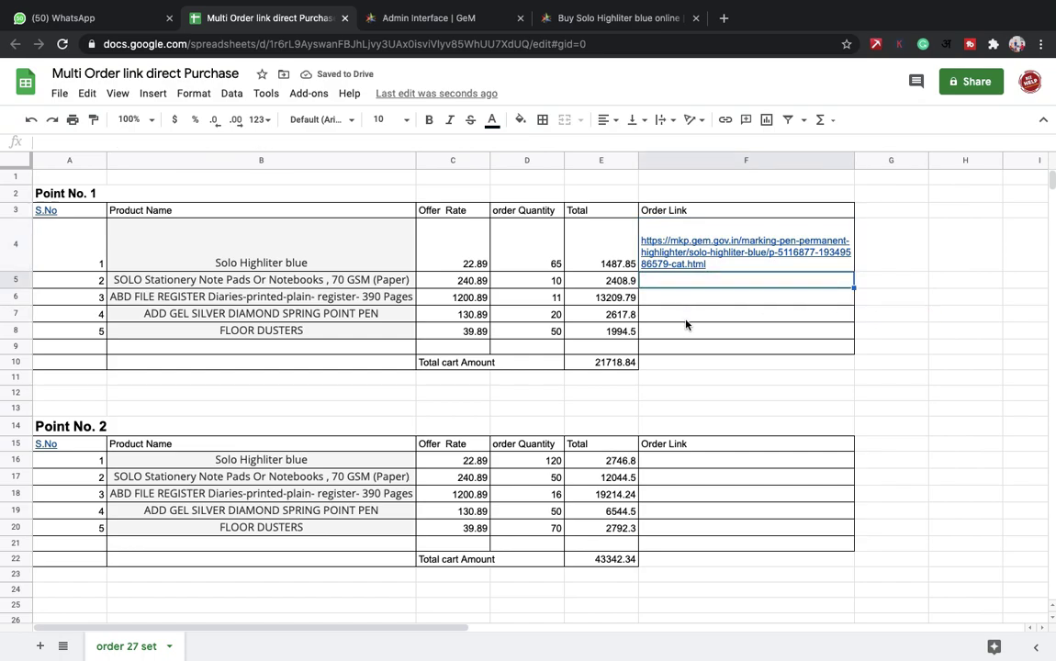
{"action": "left_click", "coordinate": [620, 20]}
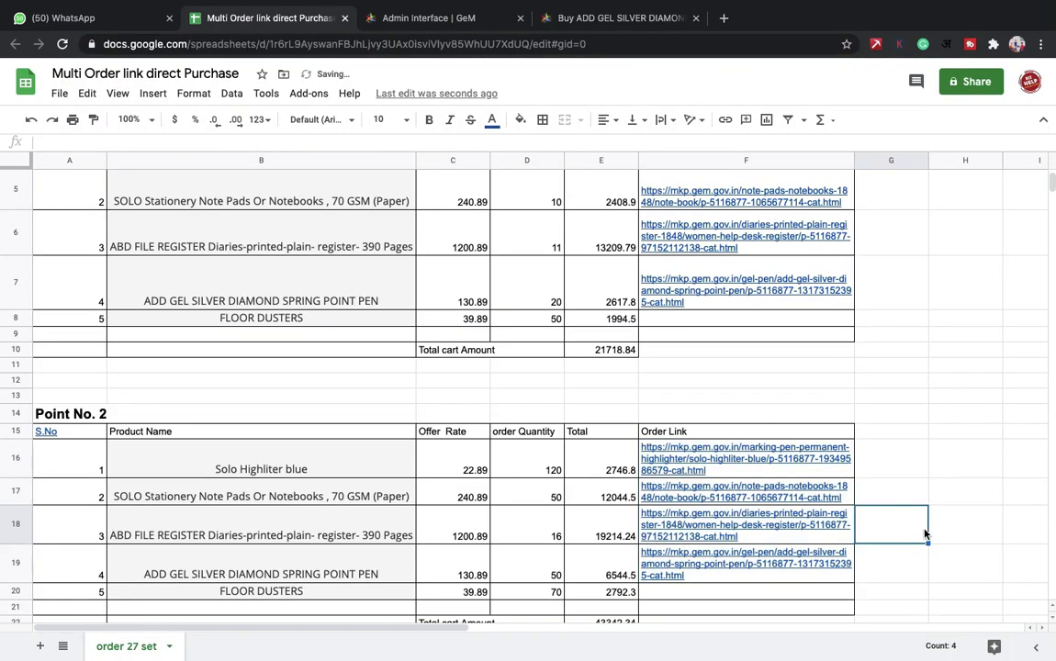
{"action": "scroll", "coordinate": [909, 533], "scroll_direction": "down", "scroll_amount": 3}
{"action": "left_click", "coordinate": [668, 449]}
{"action": "scroll", "coordinate": [667, 454], "scroll_direction": "up", "scroll_amount": 3}
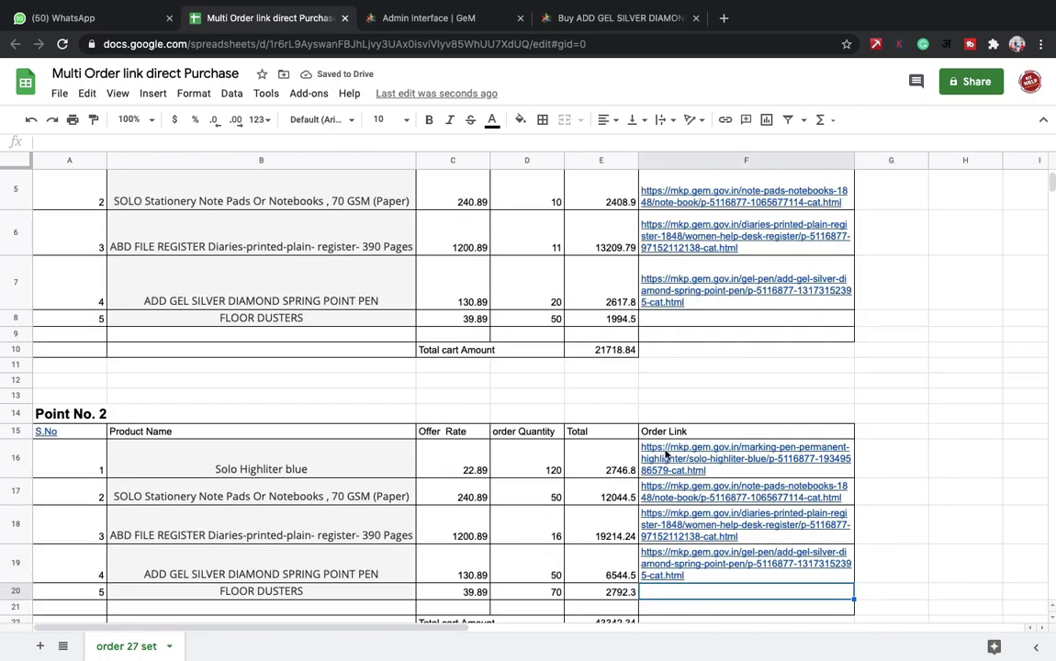
{"action": "scroll", "coordinate": [667, 454], "scroll_direction": "up", "scroll_amount": 1}
Step: Make the FLOOR DUSTERS row 8 in the Point No. 1 table taller and select its Order Link cell F8
{"action": "left_click", "coordinate": [698, 373]}
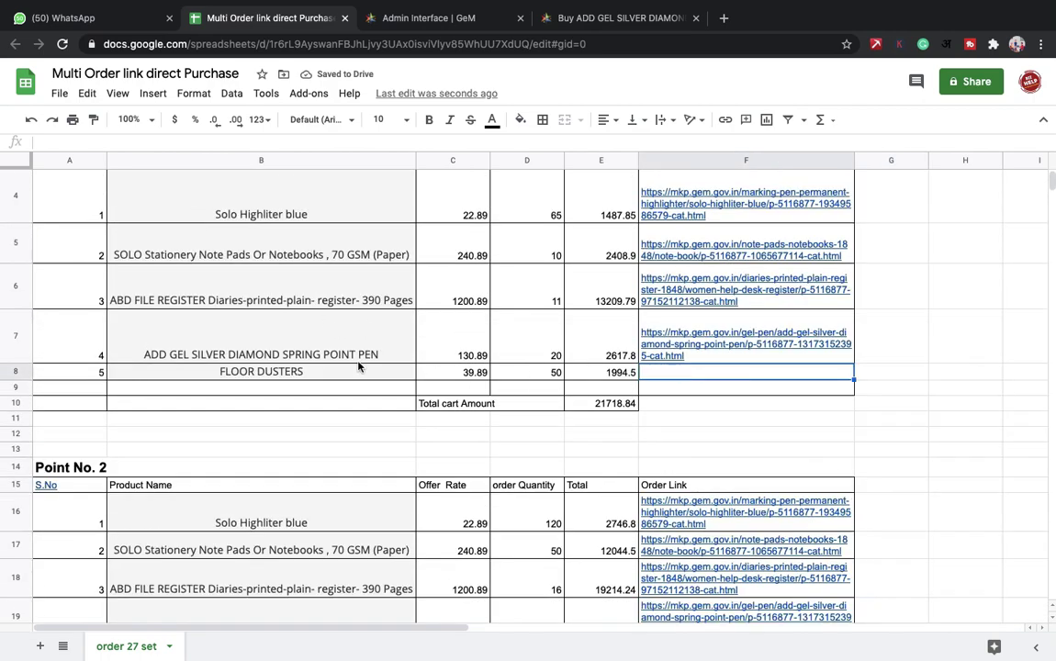
{"action": "left_click", "coordinate": [17, 372]}
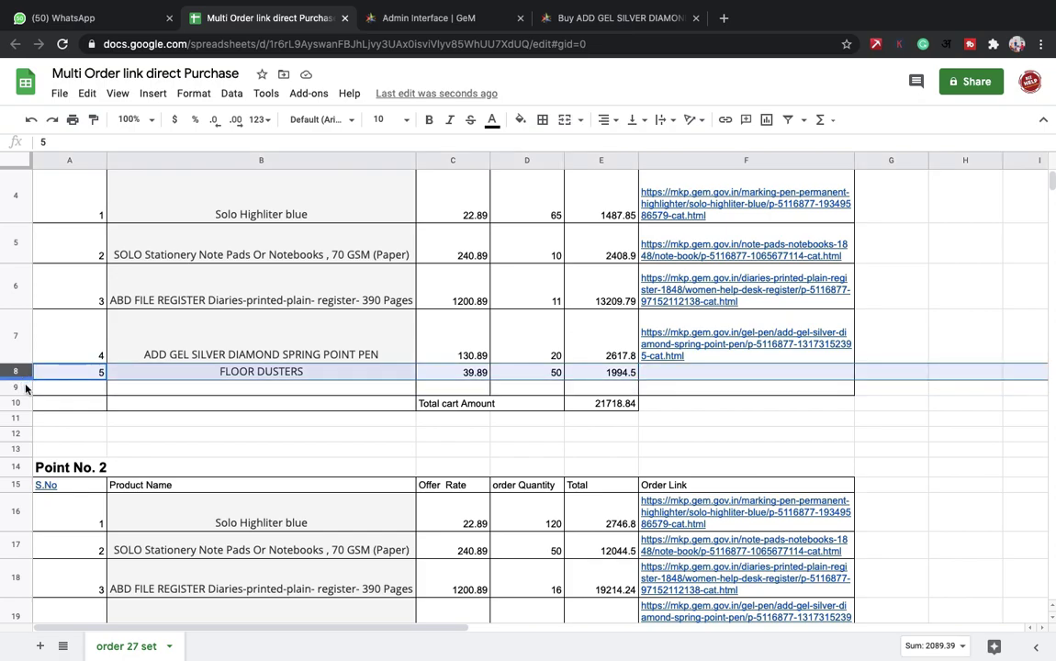
{"action": "left_click", "coordinate": [78, 407]}
{"action": "left_click", "coordinate": [19, 372]}
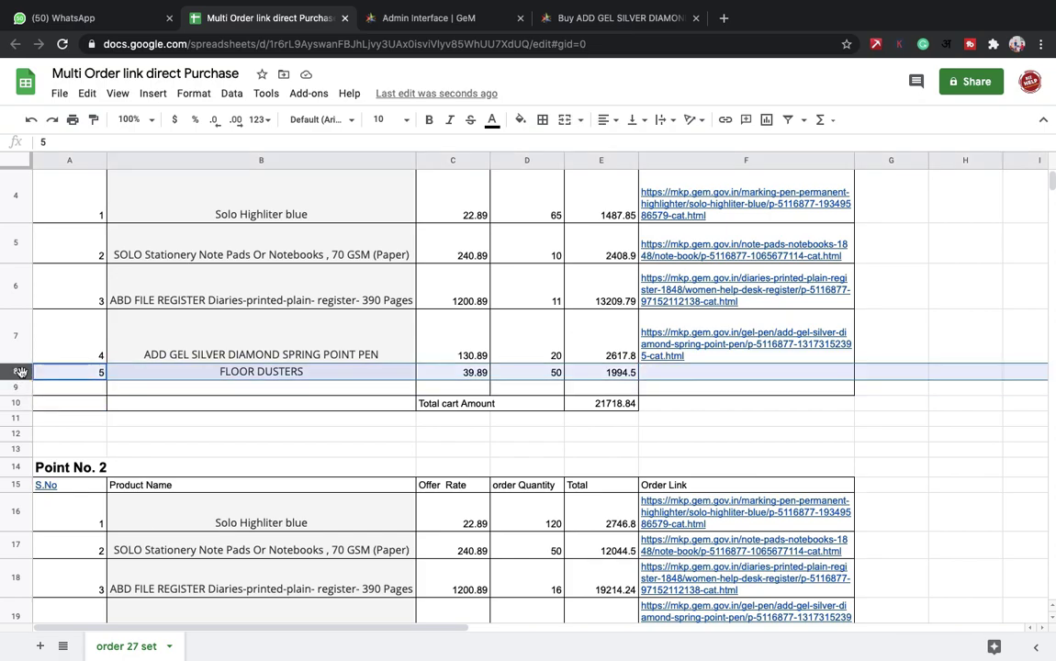
{"action": "left_click_drag", "start_coordinate": [24, 376], "coordinate": [24, 434]}
{"action": "left_click", "coordinate": [718, 381]}
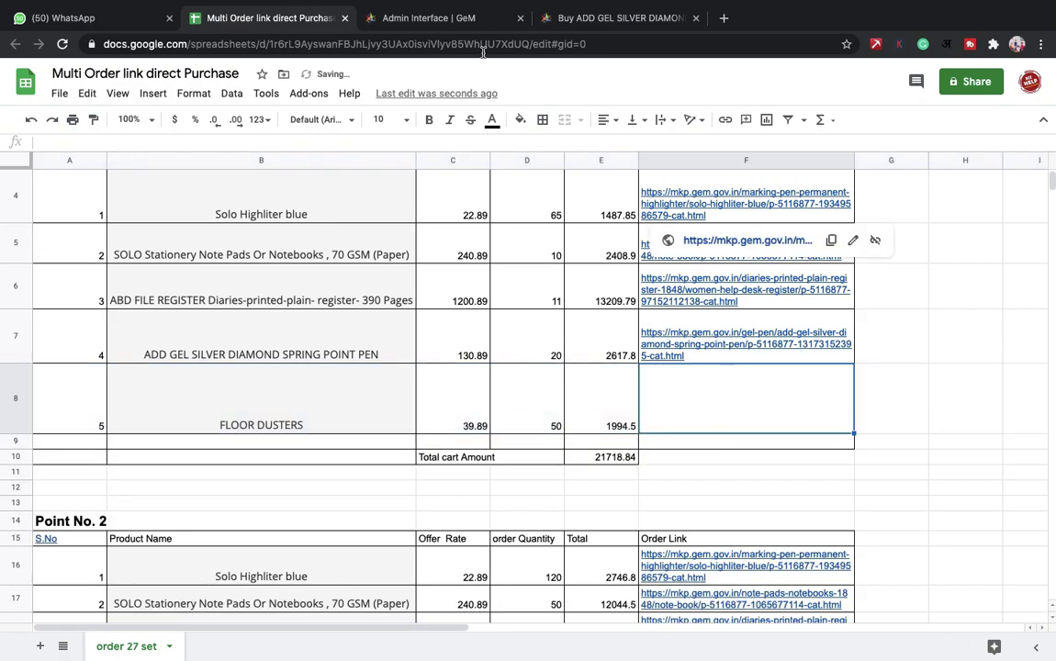
Step: From the GeM published catalogue, open the floor duster product page in a new tab, close the ADD GEL pen page, and examine price and minimum quantity
{"action": "left_click", "coordinate": [477, 18]}
{"action": "scroll", "coordinate": [624, 345], "scroll_direction": "down", "scroll_amount": 2}
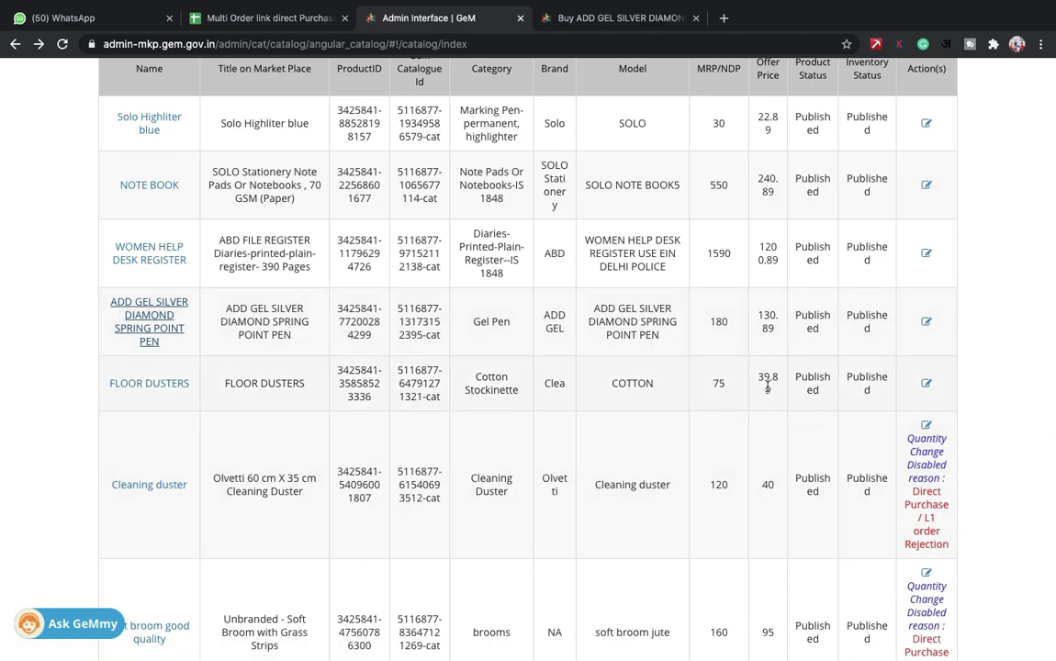
{"action": "left_click", "coordinate": [164, 386], "text": "super"}
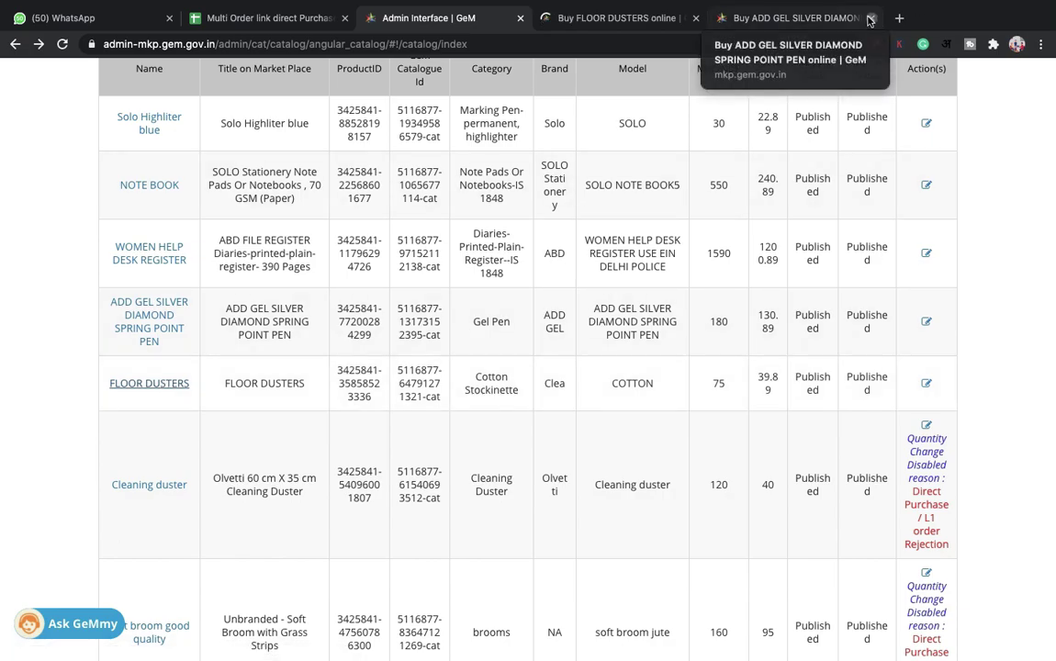
{"action": "left_click", "coordinate": [872, 19]}
{"action": "left_click", "coordinate": [625, 18]}
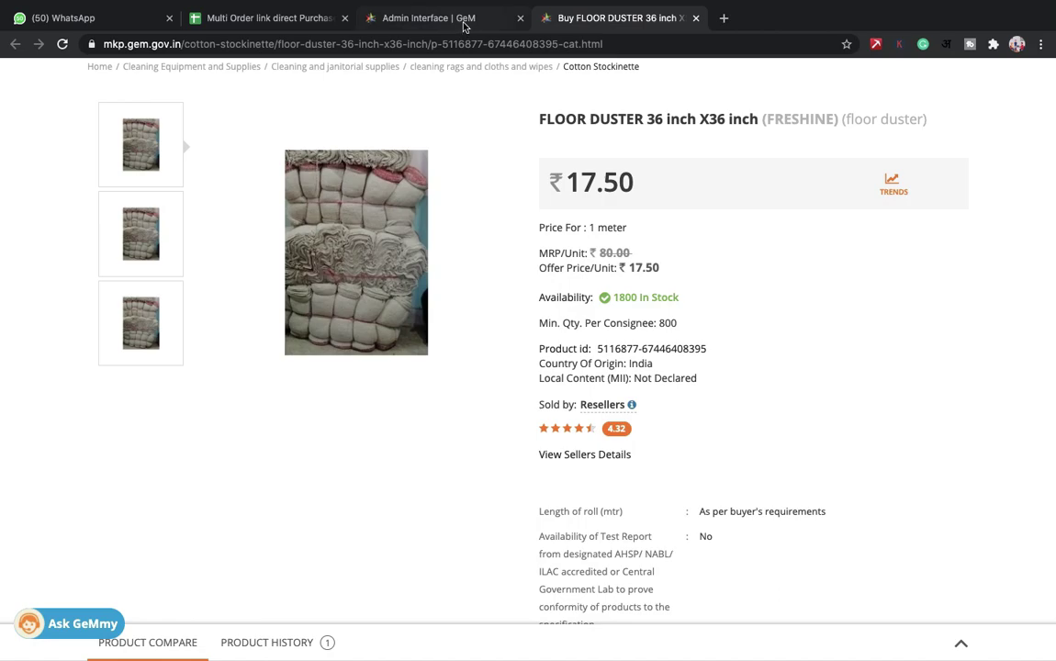
{"action": "scroll", "coordinate": [643, 119], "scroll_direction": "up", "scroll_amount": 1}
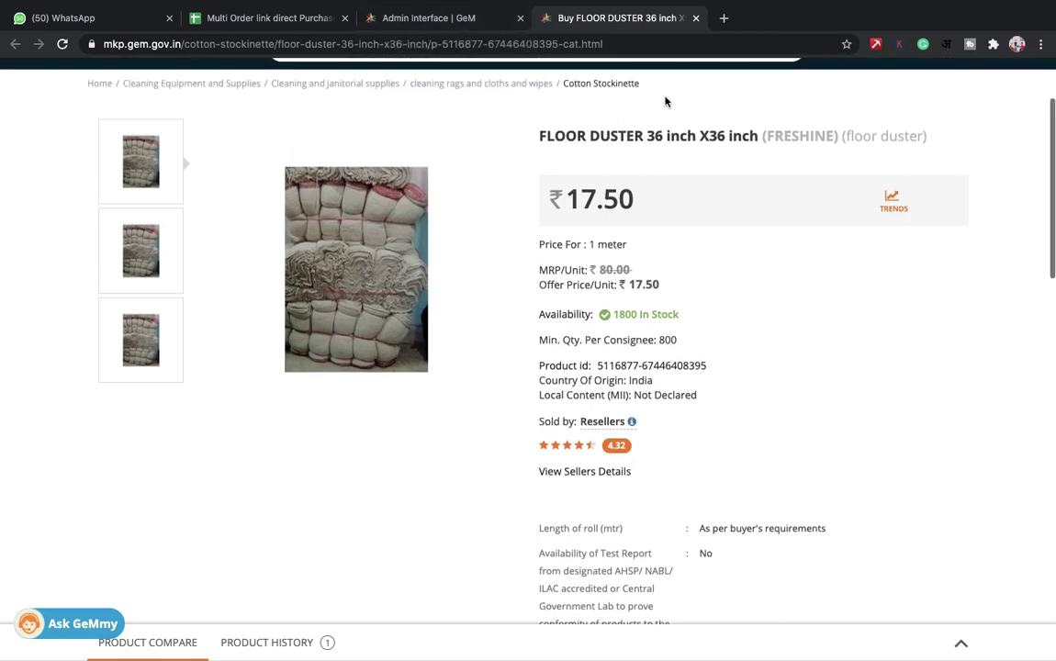
Step: Open the GeM Market page from the catalogue and search all categories for Cotton Stockinette
{"action": "key", "text": "ctrl+shift+Tab"}
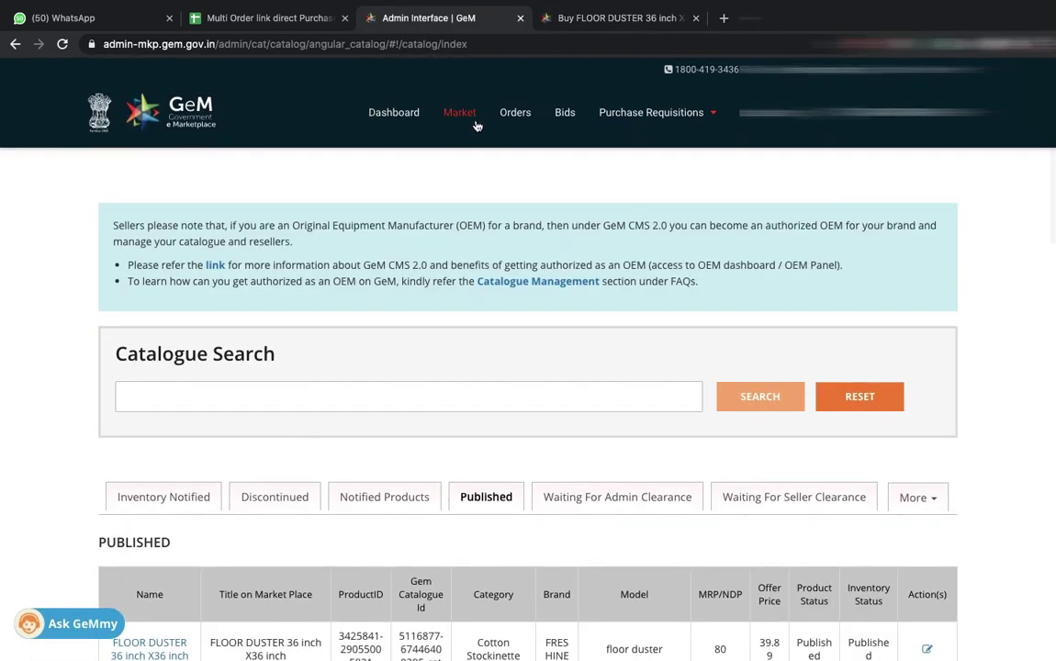
{"action": "left_click", "coordinate": [459, 113]}
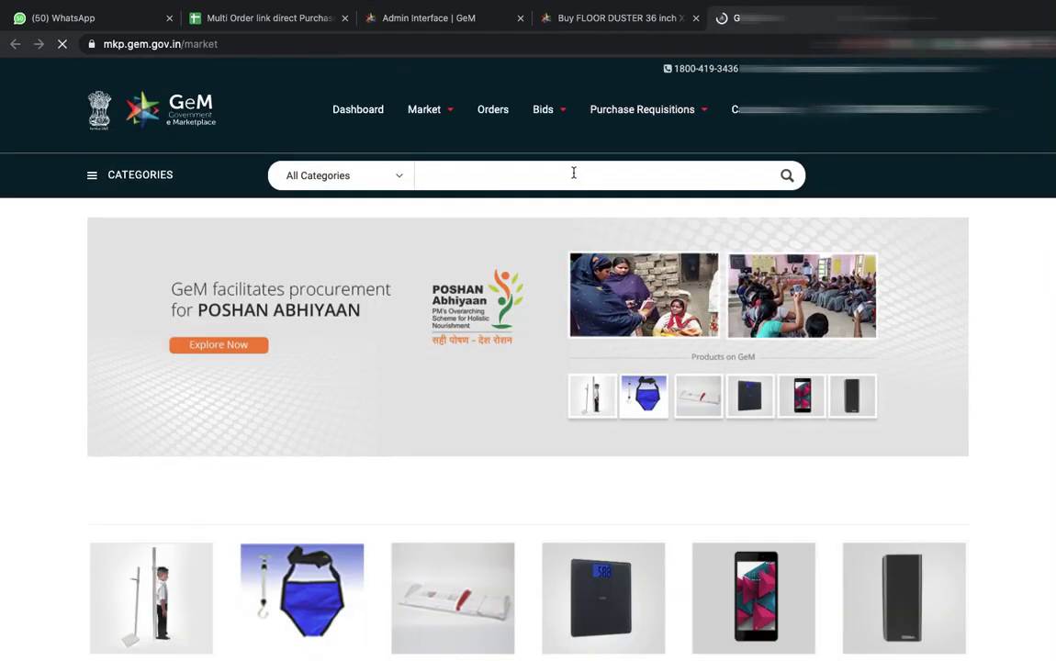
{"action": "left_click", "coordinate": [573, 172]}
{"action": "type", "text": "Cotton Stockinette"}
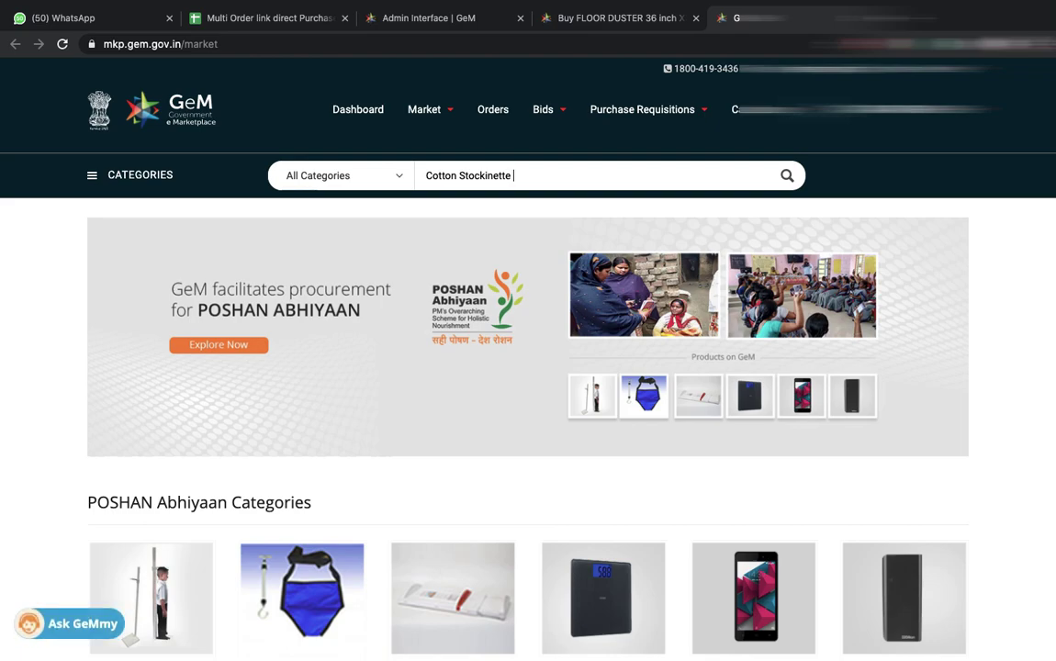
{"action": "key", "text": "Return"}
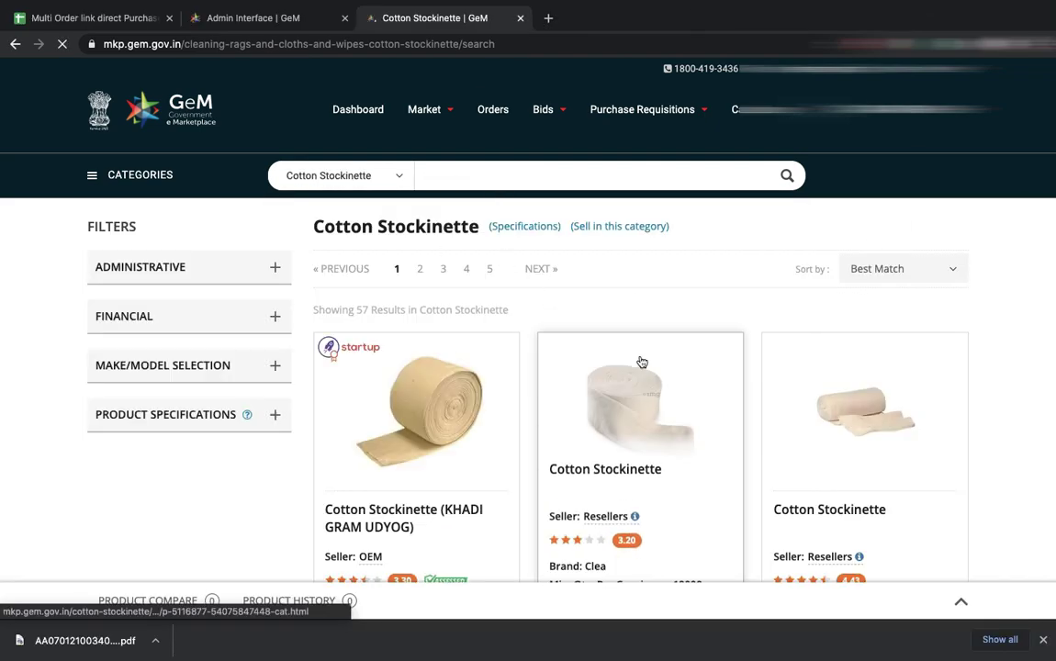
Step: Filter the Cotton Stockinette results by seller registered address, choosing ALLAHABAD (District)
{"action": "scroll", "coordinate": [640, 361], "scroll_direction": "down", "scroll_amount": 3}
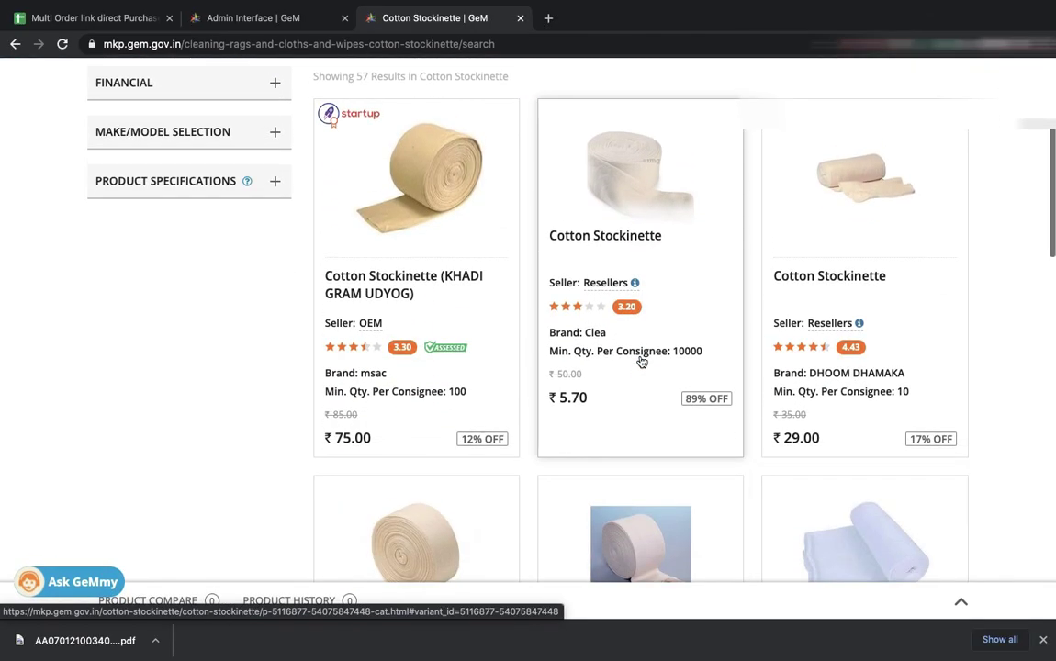
{"action": "scroll", "coordinate": [640, 359], "scroll_direction": "up", "scroll_amount": 2}
{"action": "left_click", "coordinate": [260, 157]}
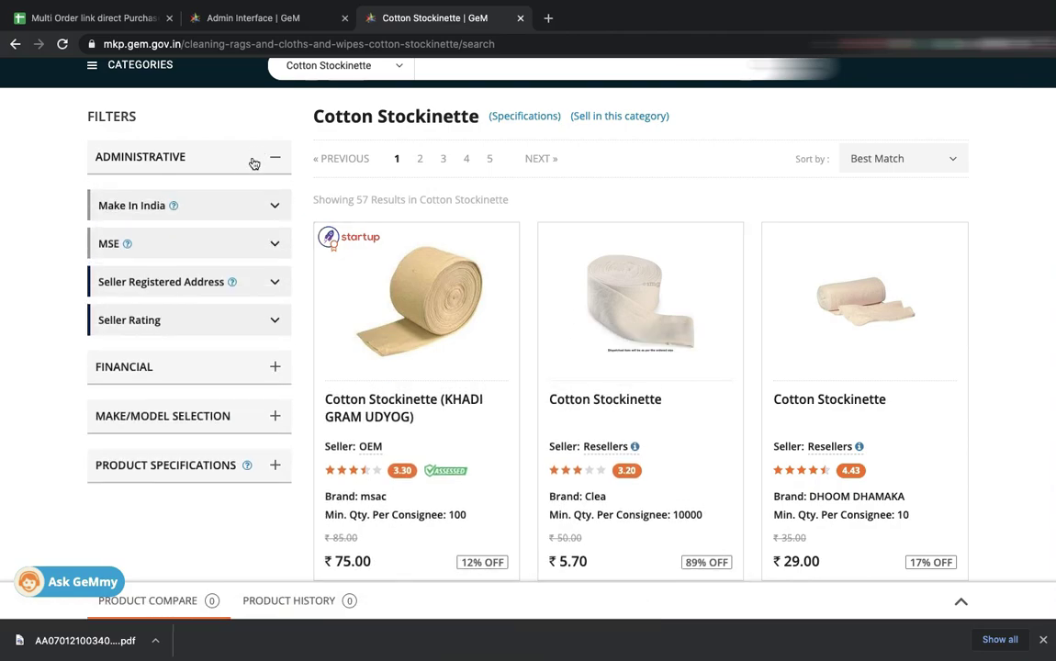
{"action": "scroll", "coordinate": [108, 307], "scroll_direction": "up", "scroll_amount": 5}
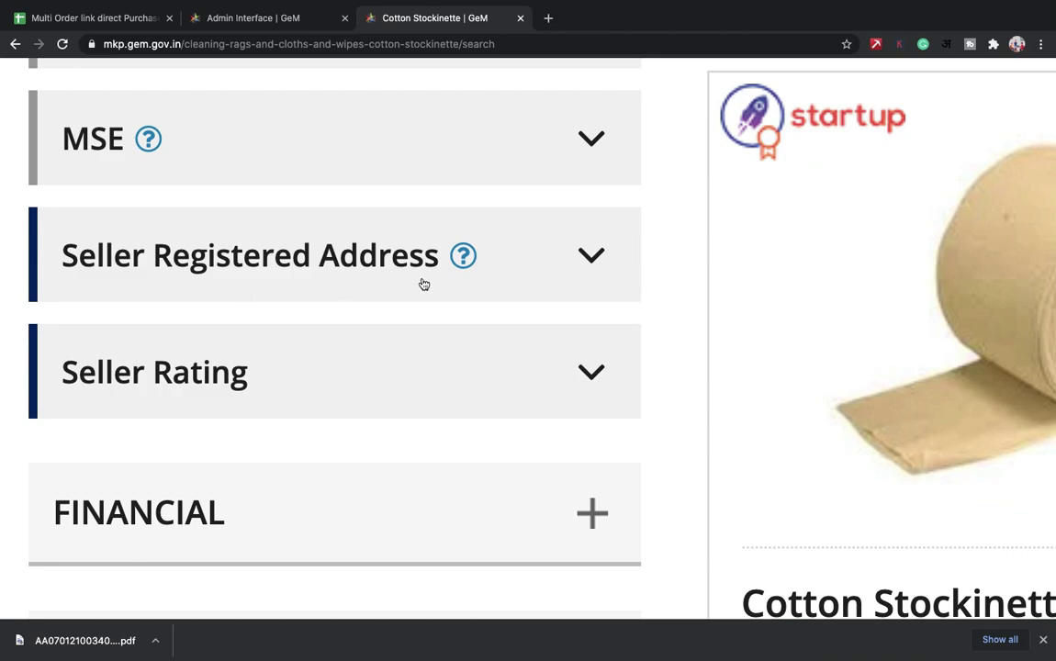
{"action": "mouse_move", "coordinate": [449, 275]}
{"action": "scroll", "coordinate": [449, 275], "scroll_direction": "down", "scroll_amount": 5}
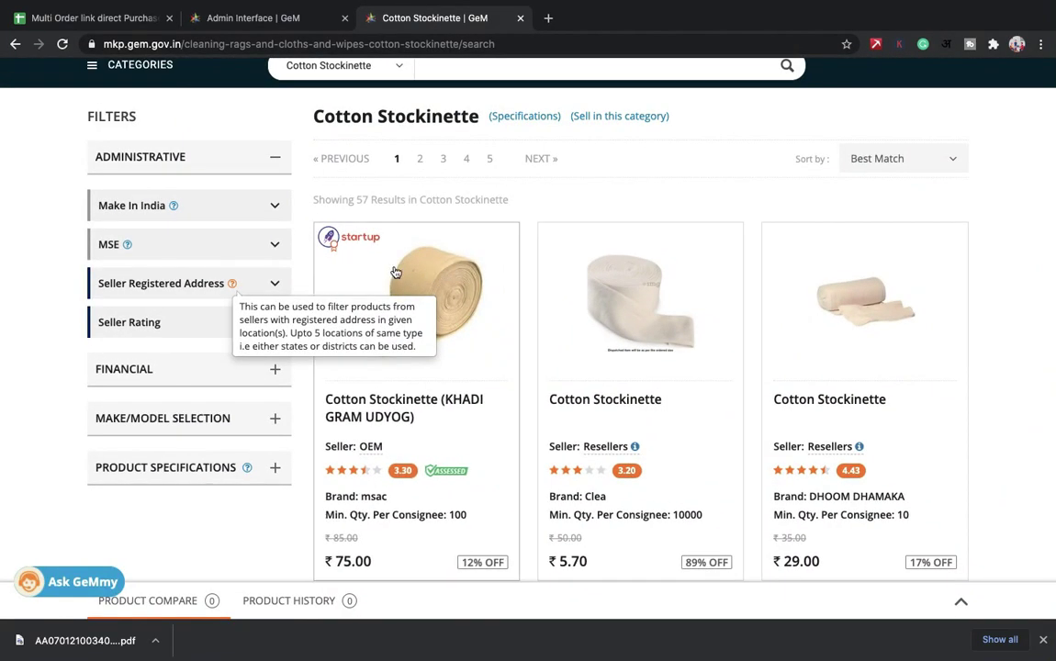
{"action": "left_click", "coordinate": [220, 292]}
{"action": "left_click", "coordinate": [215, 314]}
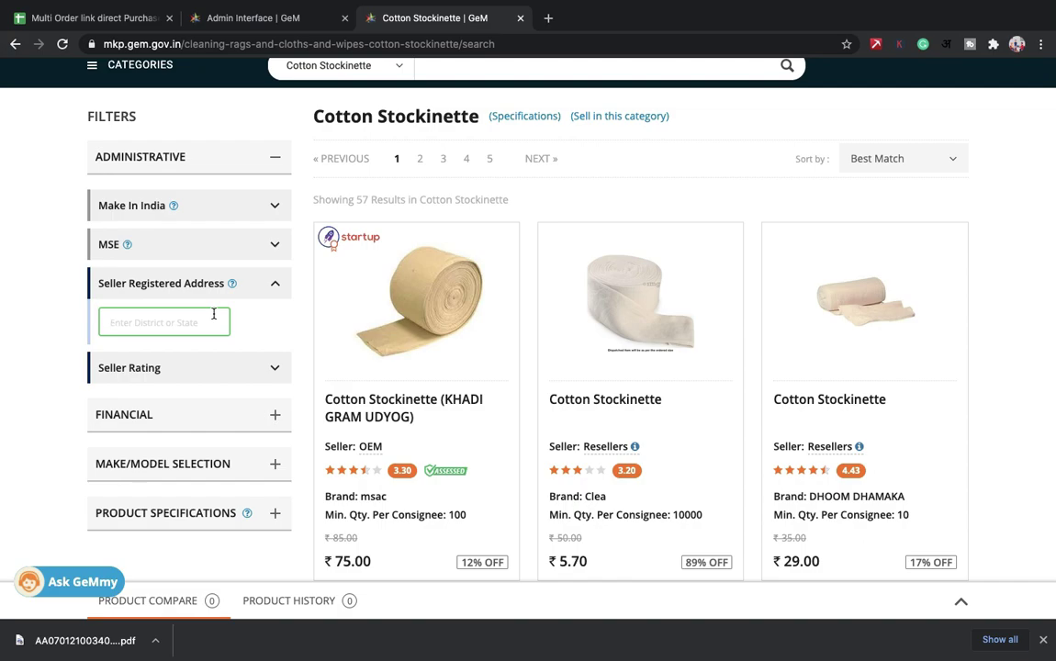
{"action": "type", "text": "alla"}
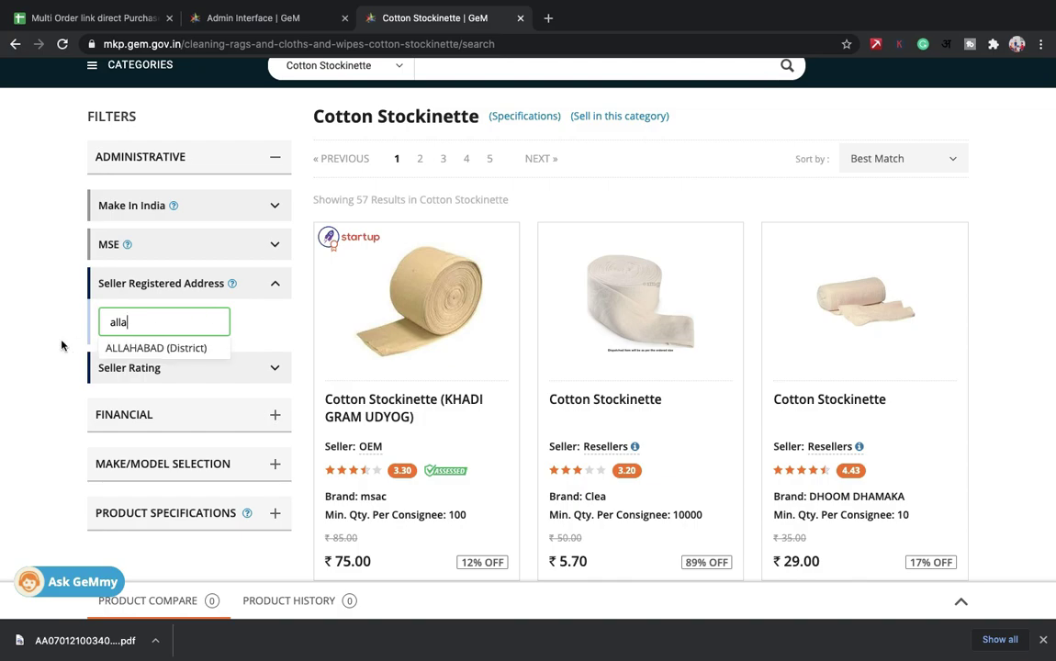
{"action": "left_click", "coordinate": [117, 349]}
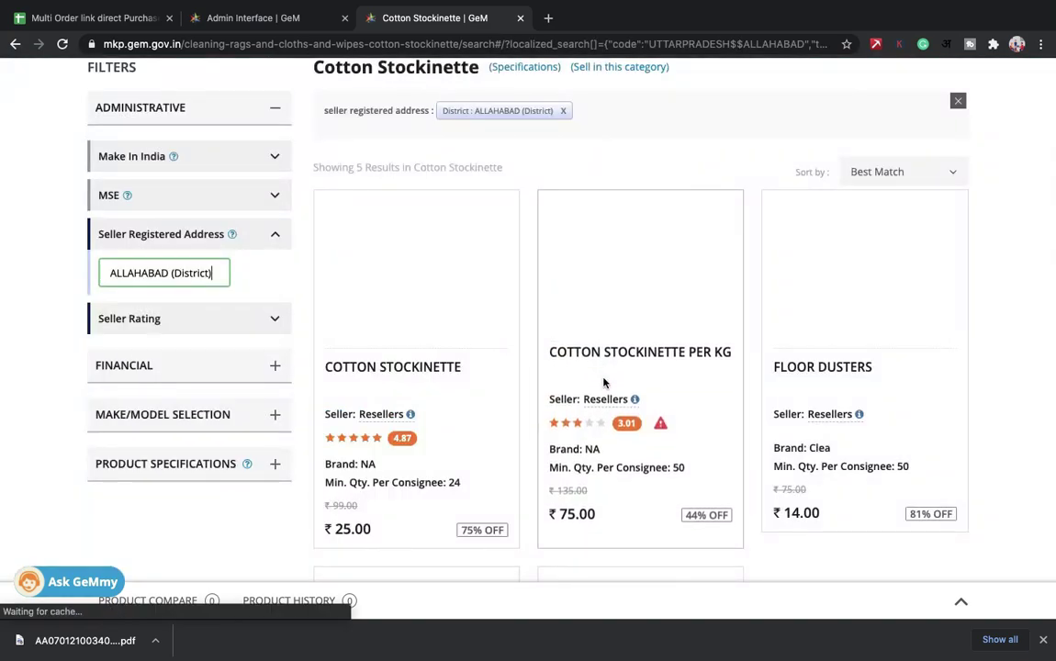
Step: Open the FLOOR DUSTER 36 inch X36 inch product page from the filtered results and check its details
{"action": "scroll", "coordinate": [810, 515], "scroll_direction": "down", "scroll_amount": 5}
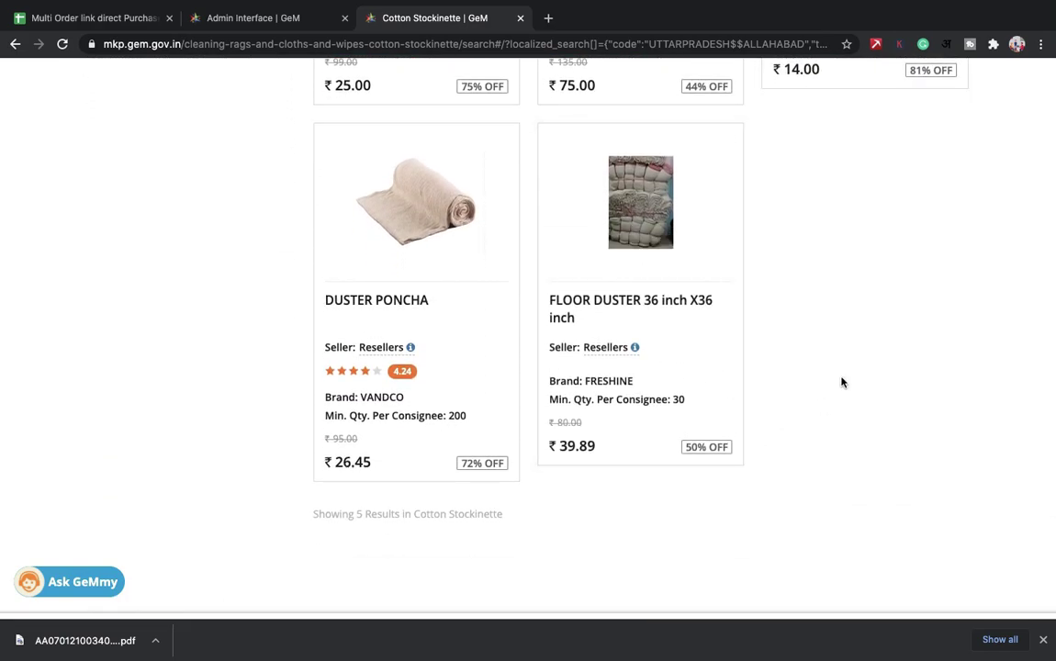
{"action": "scroll", "coordinate": [841, 380], "scroll_direction": "up", "scroll_amount": 1}
{"action": "left_click", "coordinate": [640, 321]}
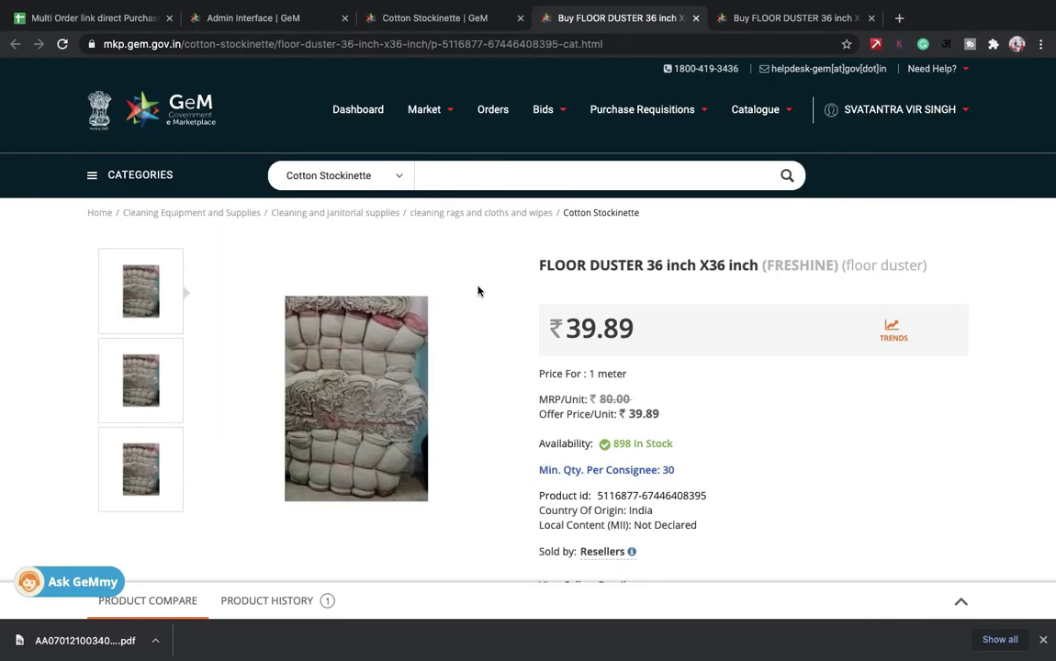
Step: Copy the web address of the ALLAHABAD-filtered Cotton Stockinette results and paste it into the FLOOR DUSTERS Order Link cell F8 in Google Sheets
{"action": "left_click", "coordinate": [450, 19]}
{"action": "scroll", "coordinate": [431, 366], "scroll_direction": "up", "scroll_amount": 5}
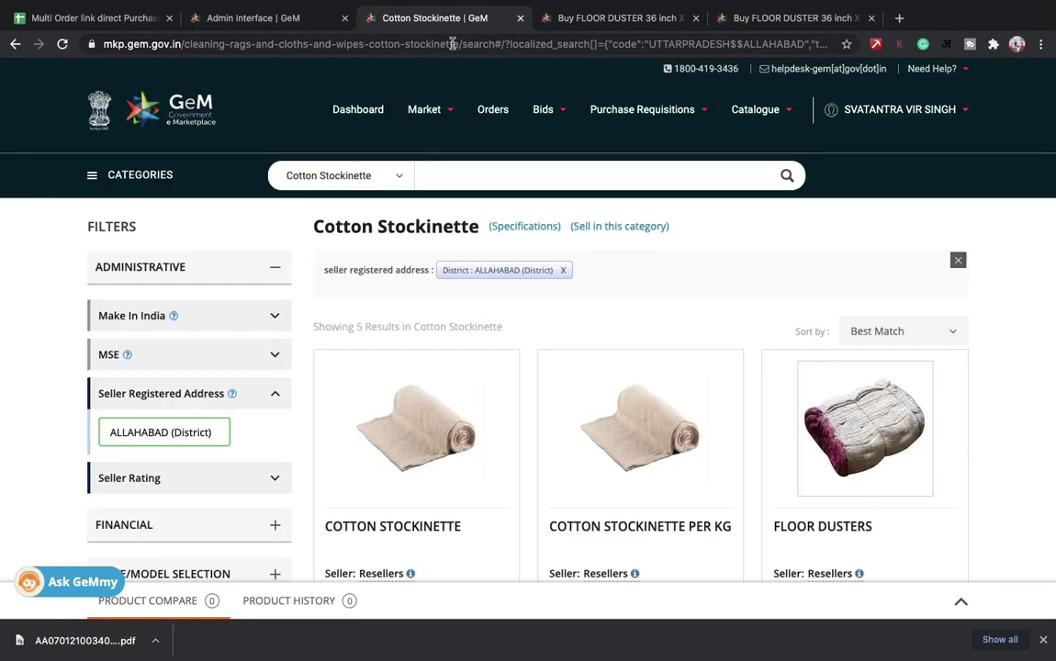
{"action": "left_click", "coordinate": [453, 44]}
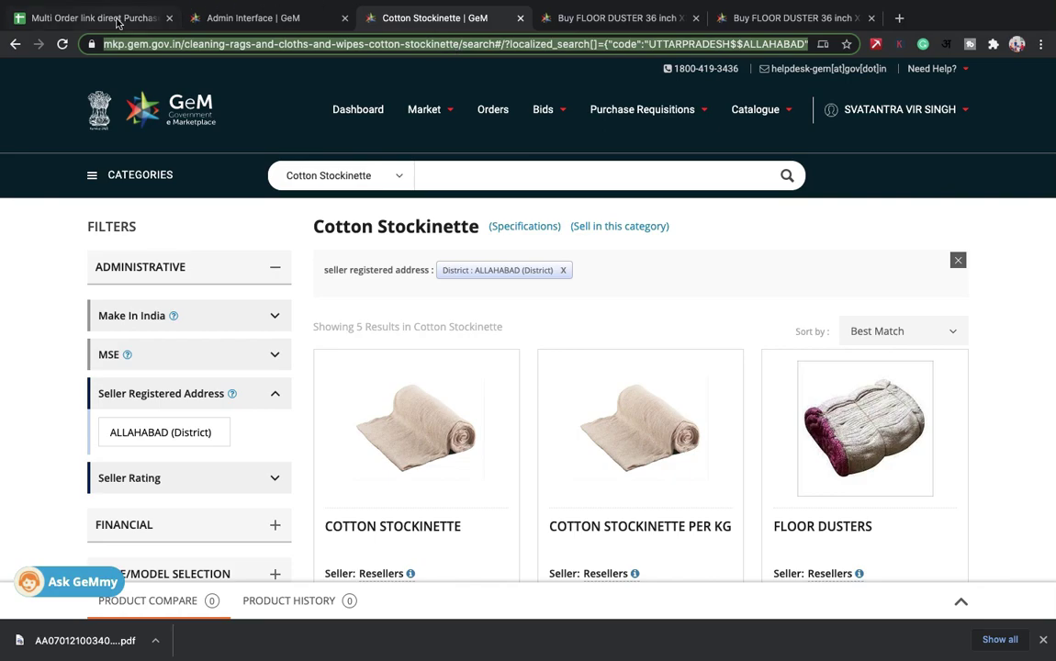
{"action": "left_click", "coordinate": [118, 19]}
{"action": "double_click", "coordinate": [719, 434]}
{"action": "type", "text": "https://mkp.gem.gov.in/cleaning-rags-and-cloths-and-wipes-cotton-stockinette/search#/?localized_search[]={%22code%22:%22UTTARPRADESH$$ALLAHABAD%22,%22type%22:%22district%22,%22name%22:%22district%20:%20ALLAHABAD%20(District)%22}&_xhr=1"}
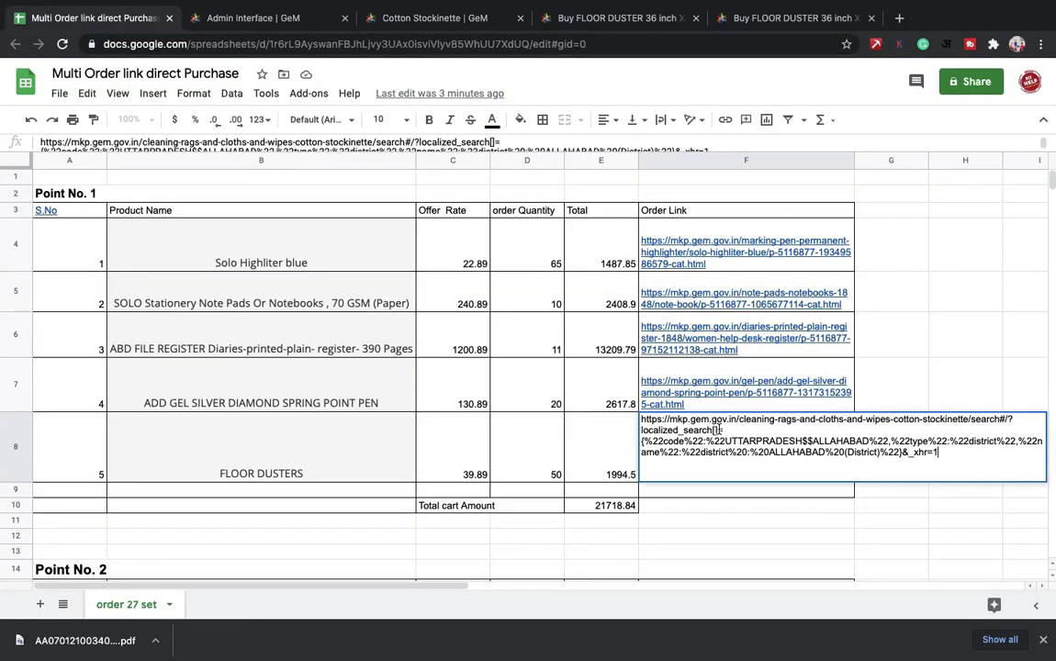
{"action": "left_click", "coordinate": [875, 496]}
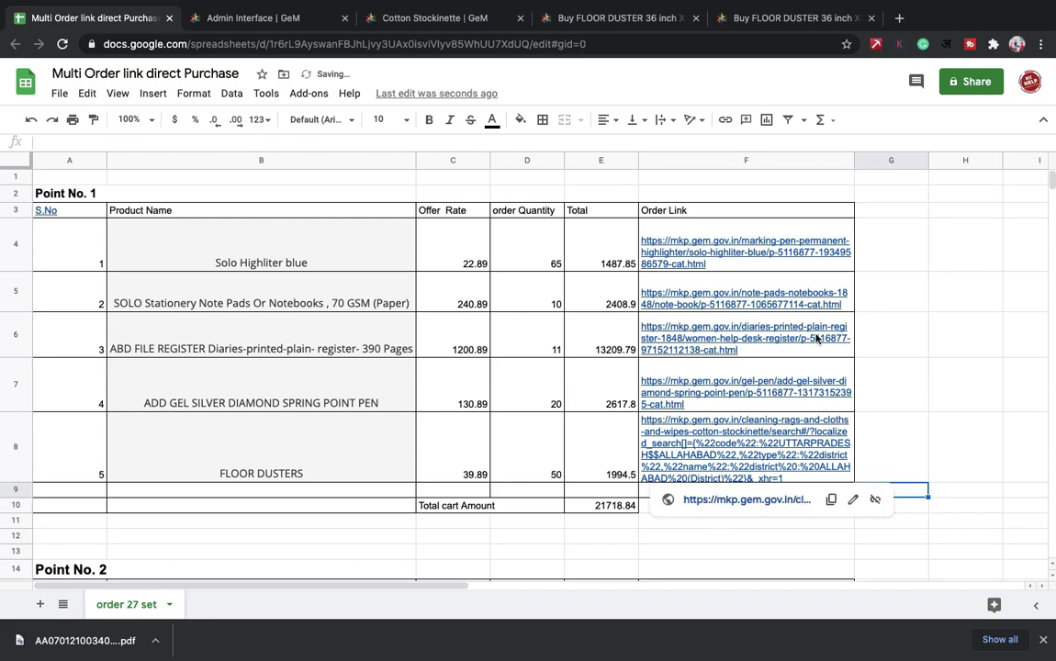
Step: Compare the open floor duster page and catalogue list in GeM, and reopen FLOOR DUSTER 36 inch X36 inch from the district-filtered results
{"action": "left_click", "coordinate": [782, 19]}
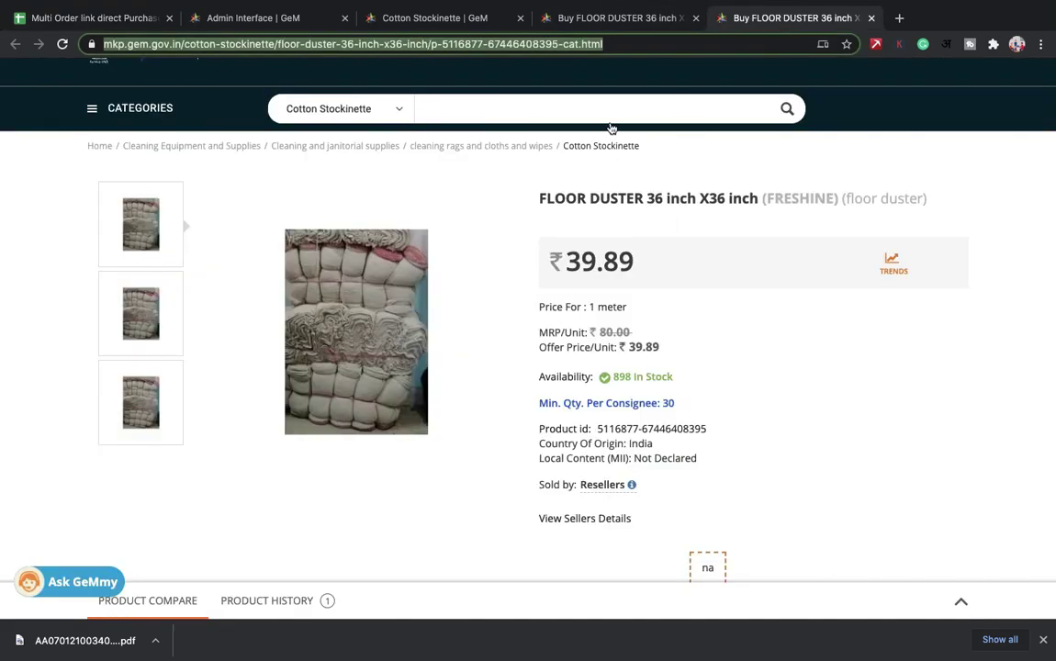
{"action": "left_click", "coordinate": [266, 13]}
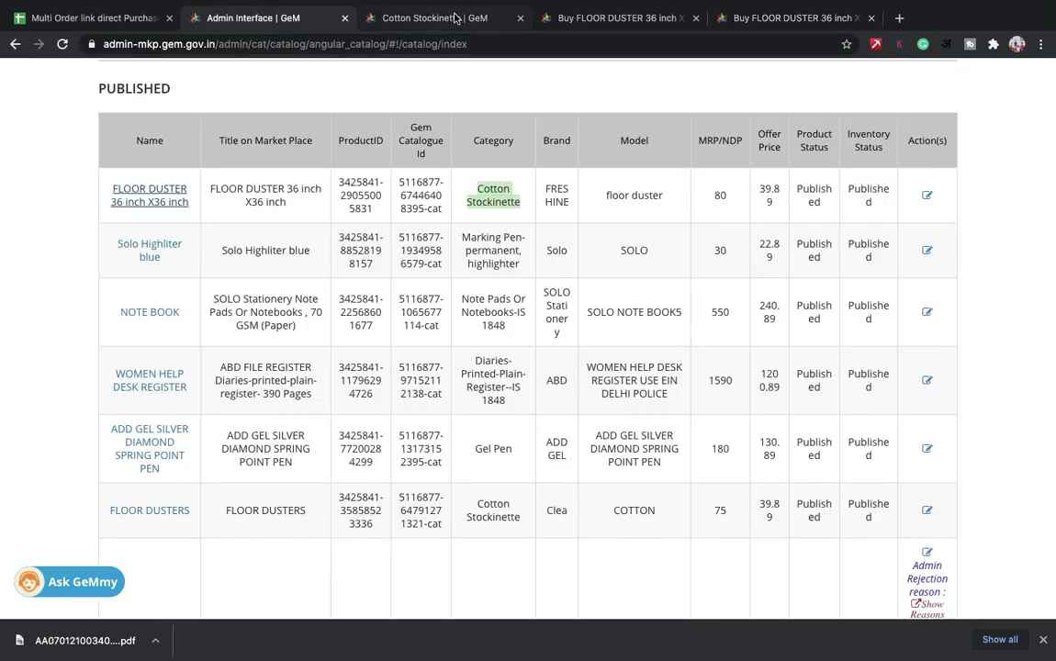
{"action": "left_click", "coordinate": [455, 19]}
{"action": "scroll", "coordinate": [537, 341], "scroll_direction": "down", "scroll_amount": 6}
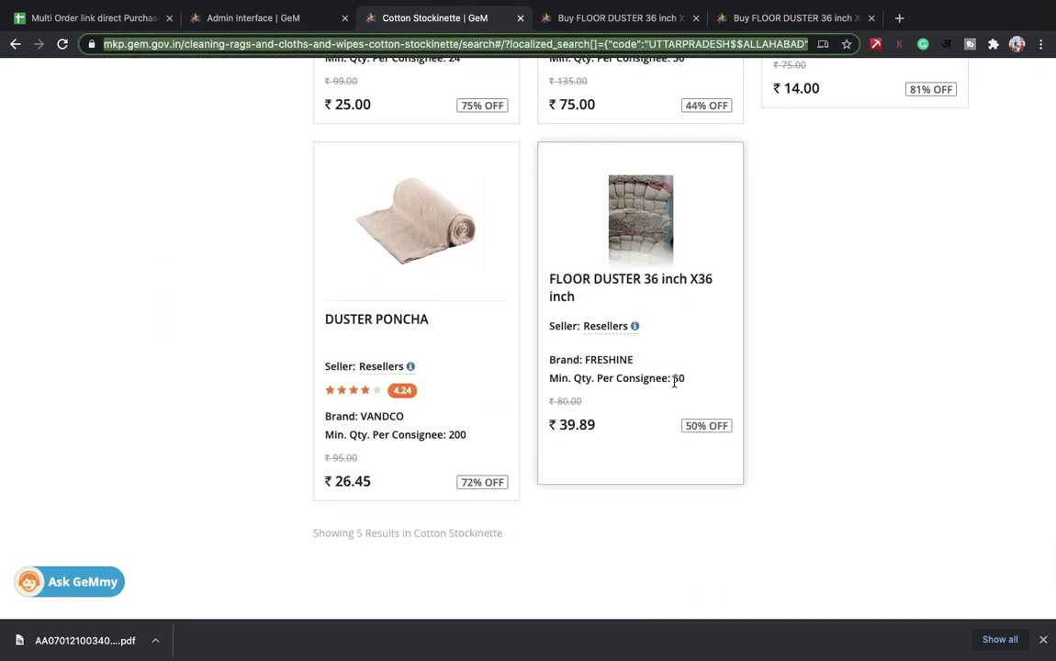
{"action": "left_click", "coordinate": [669, 286]}
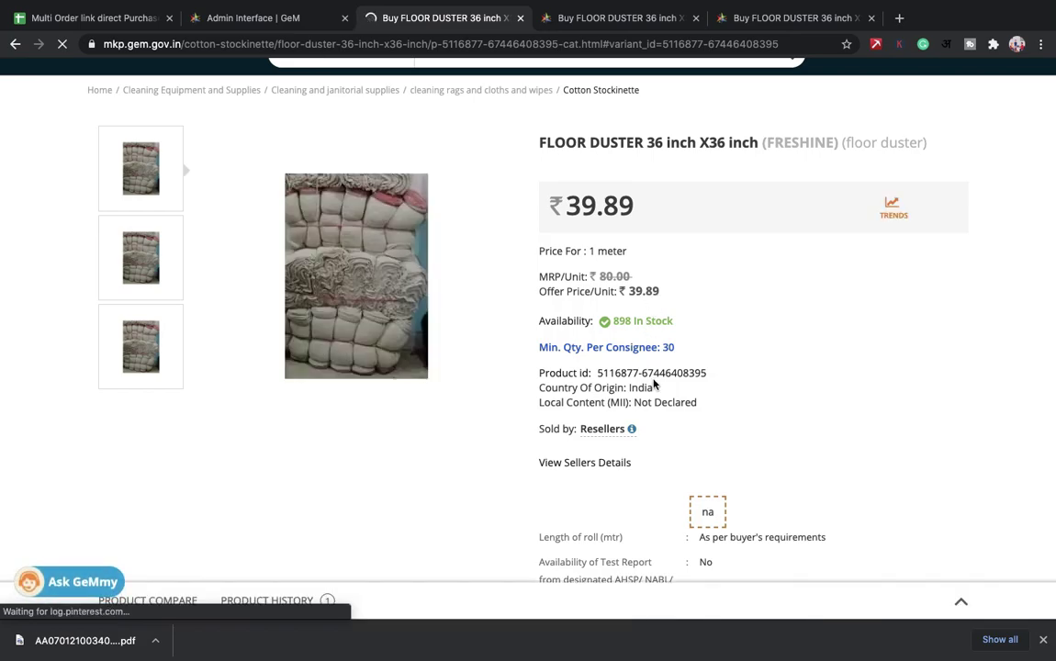
Step: Examine the FLOOR DUSTER 36 inch X36 inch specifications, and compare the order sheet in Google Sheets with the GeM buyer window in Safari
{"action": "scroll", "coordinate": [655, 384], "scroll_direction": "down", "scroll_amount": 5}
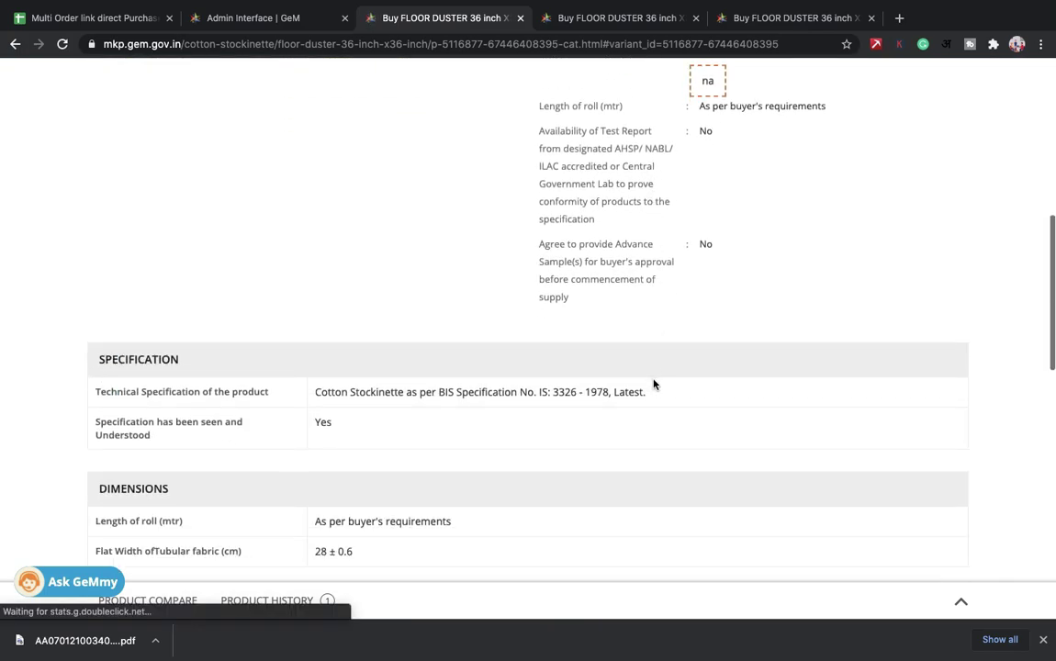
{"action": "key", "text": "super+1"}
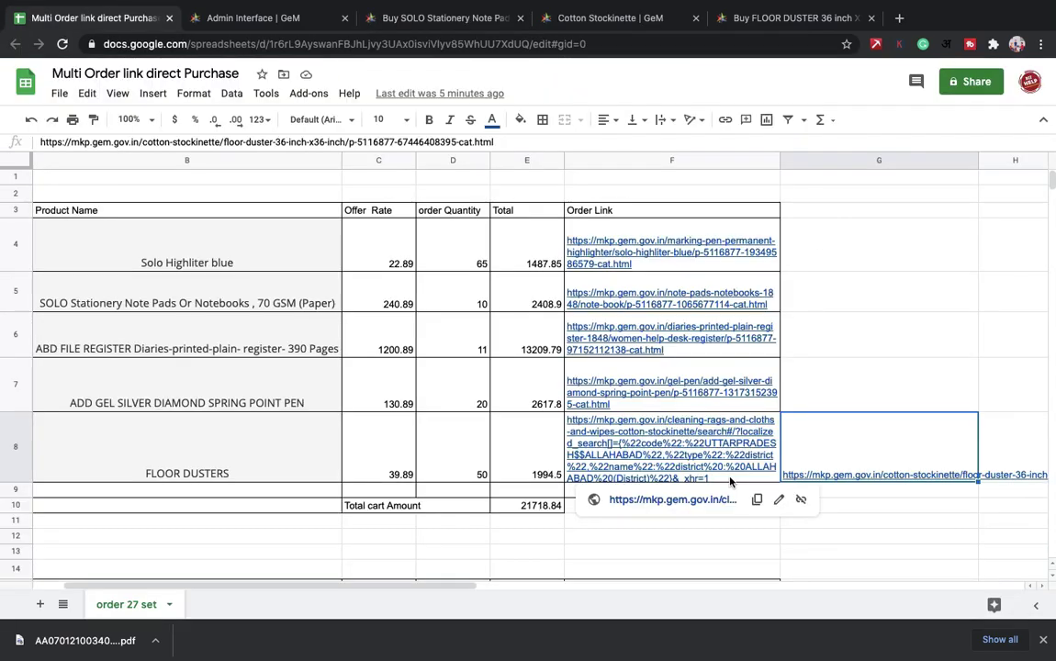
{"action": "key", "text": "ctrl+Right"}
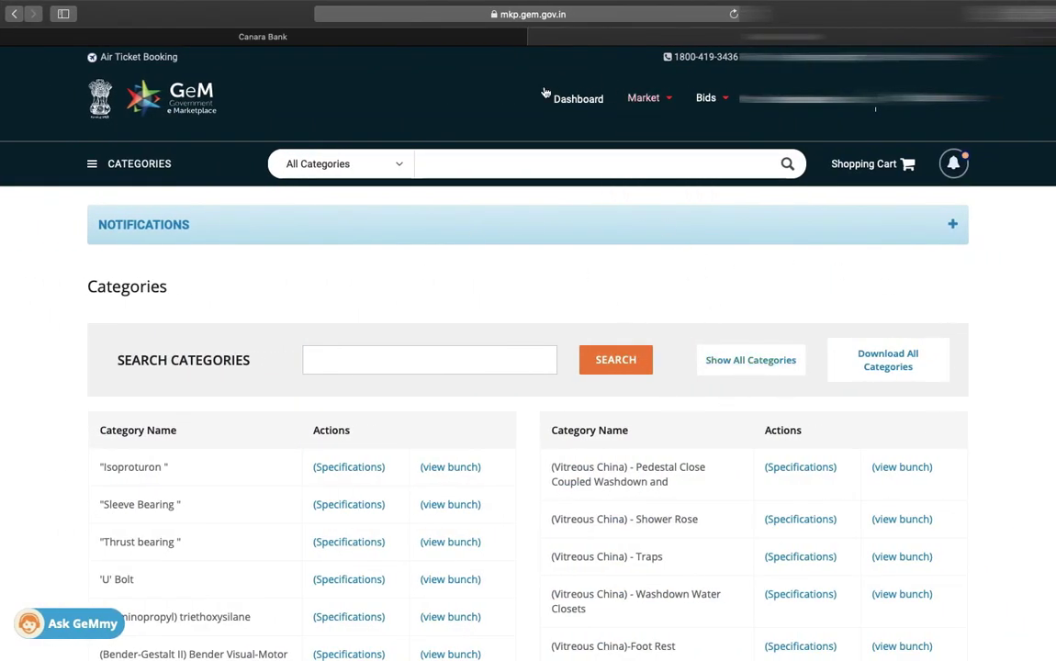
{"action": "mouse_move", "coordinate": [653, 99]}
{"action": "key", "text": "ctrl+Left"}
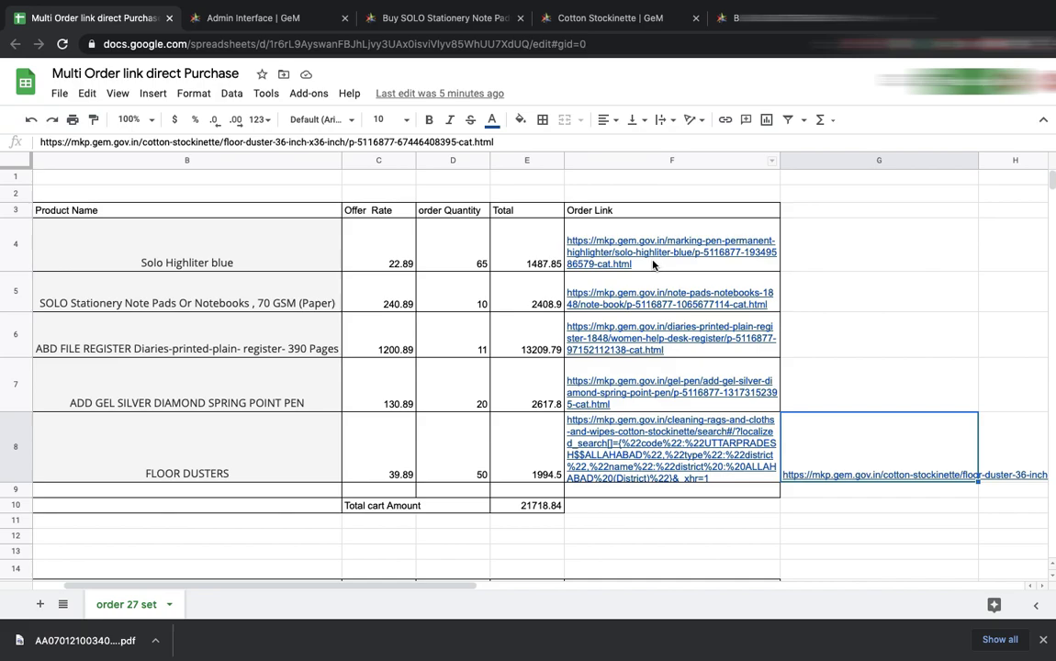
Step: Copy the Solo Highliter blue Order Link from cell F4 and open it in the GeM buyer window in Safari
{"action": "left_click", "coordinate": [617, 265]}
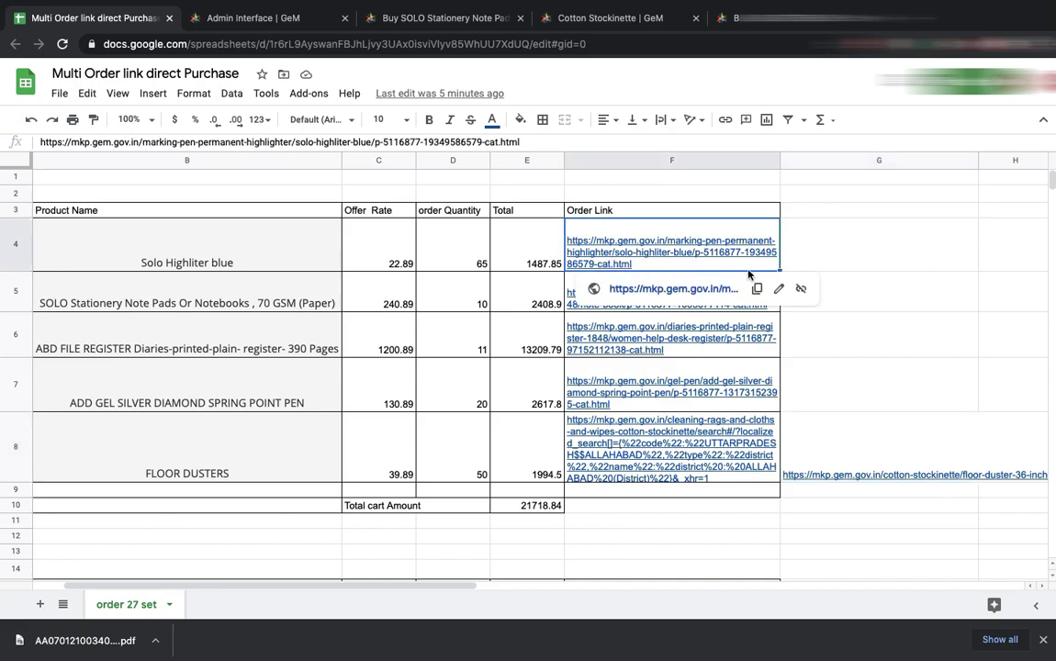
{"action": "right_click", "coordinate": [617, 245]}
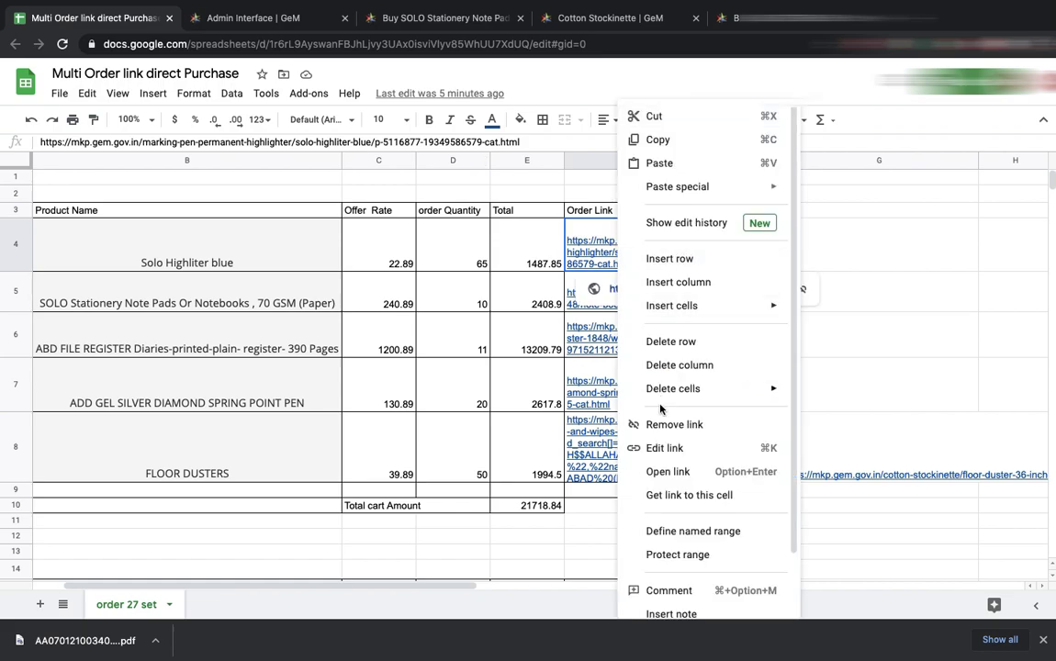
{"action": "key", "text": "super+c"}
{"action": "key", "text": "ctrl+Right"}
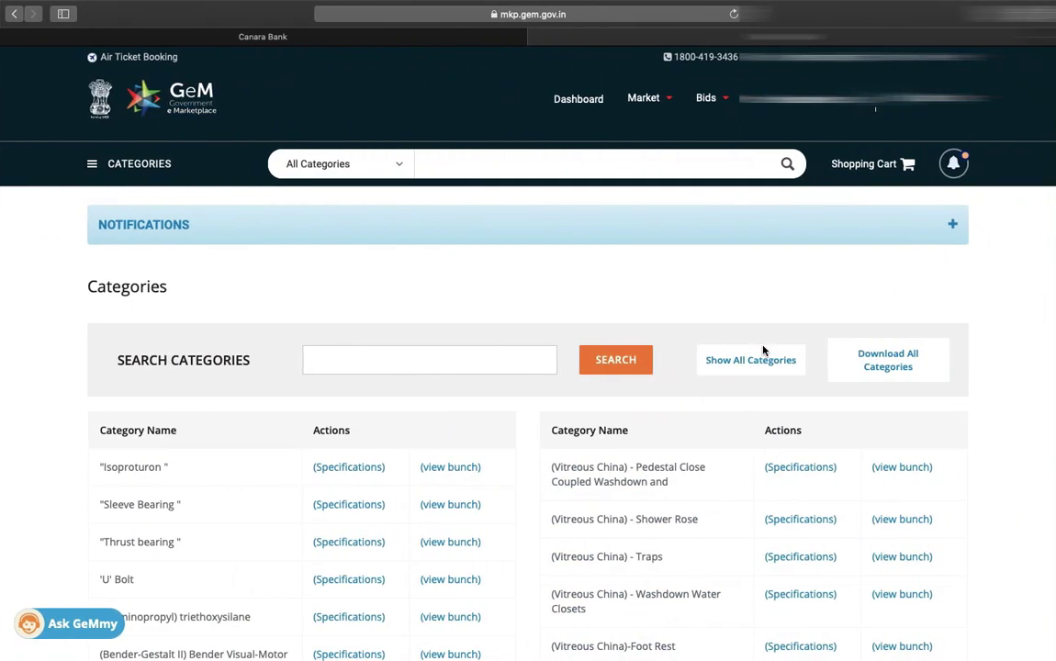
{"action": "left_click", "coordinate": [556, 14]}
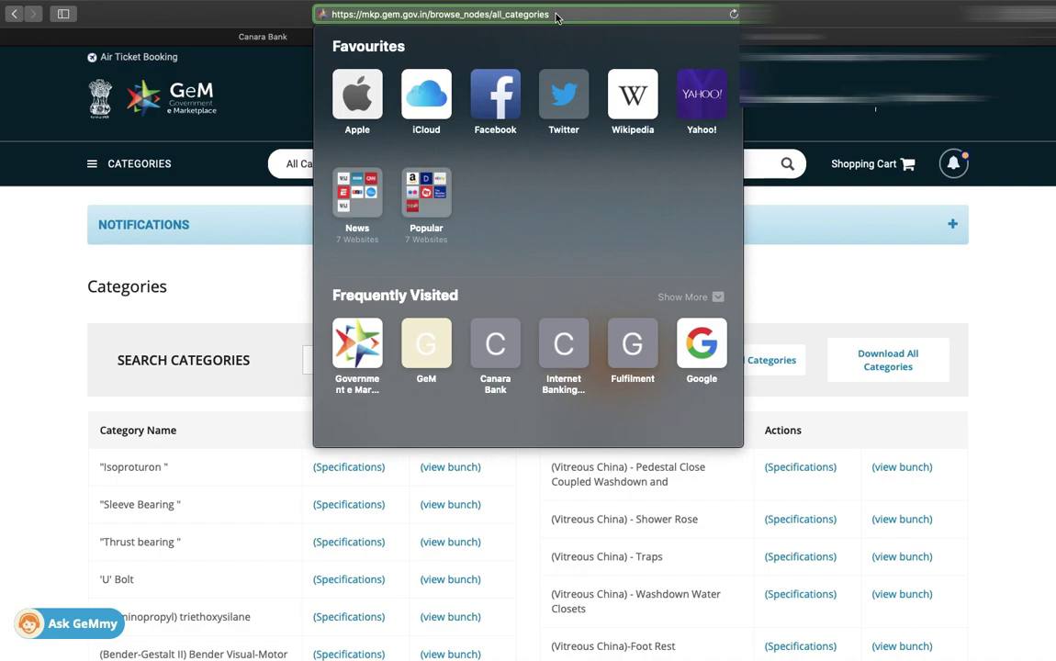
{"action": "key", "text": "super+v"}
{"action": "key", "text": "Return"}
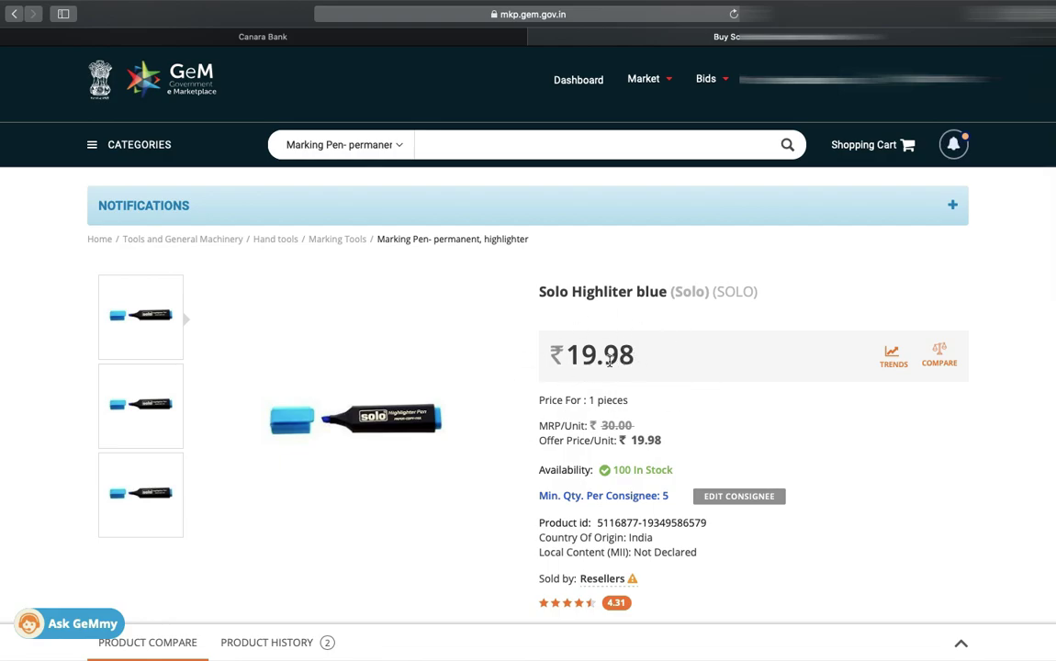
Step: Check Solo Highliter blue's category and offer price in the published catalogue list of the GeM Admin Interface in Chrome
{"action": "key", "text": "ctrl+Left"}
{"action": "left_click", "coordinate": [688, 373]}
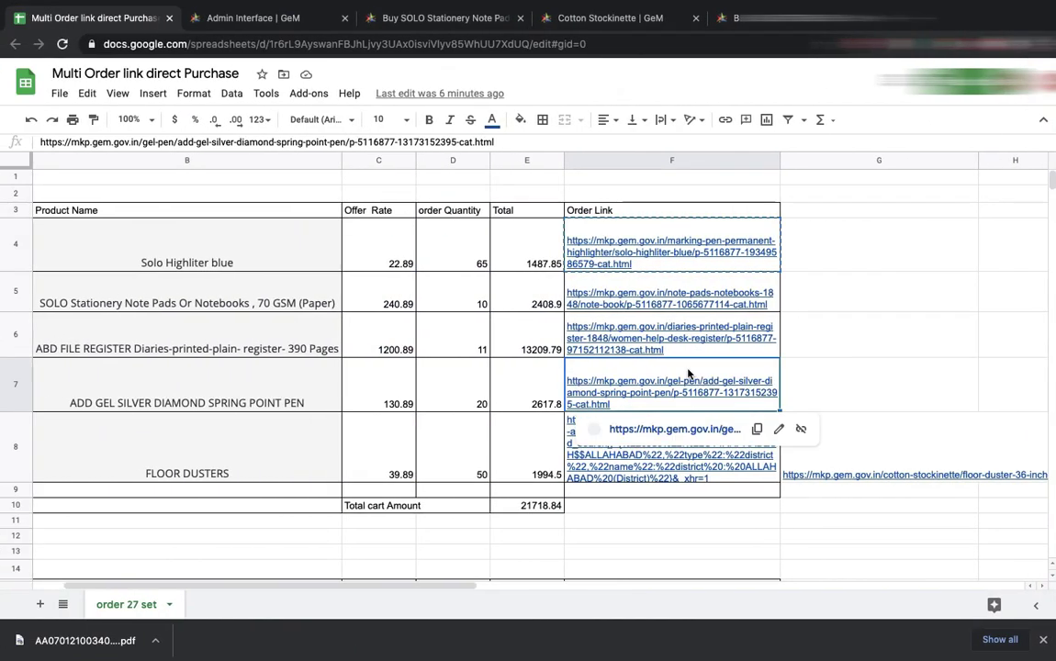
{"action": "left_click", "coordinate": [268, 19]}
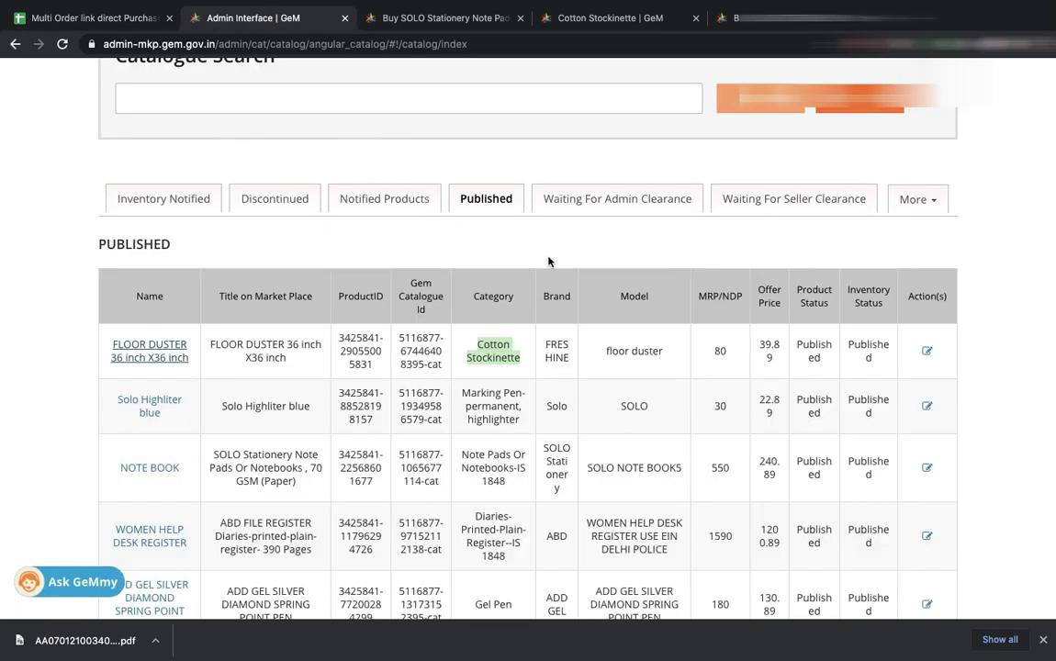
{"action": "scroll", "coordinate": [691, 485], "scroll_direction": "down", "scroll_amount": 5}
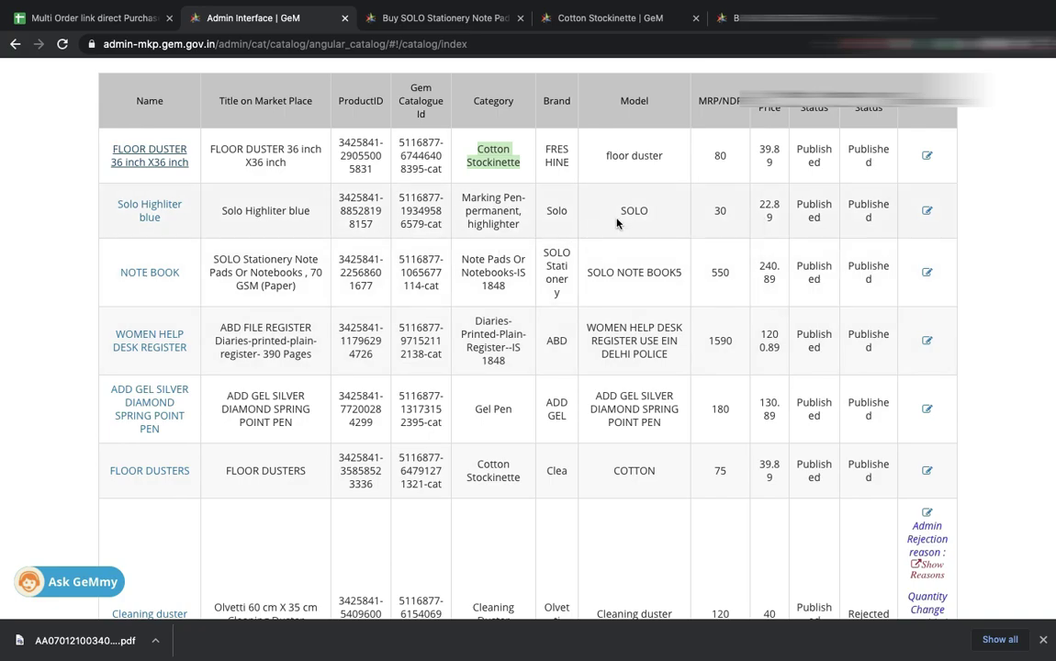
Step: In Safari, open the Marking Pen- Permanent, Highlighter category and filter it by seller registered address ALLAHABAD (District)
{"action": "key", "text": "ctrl+Right"}
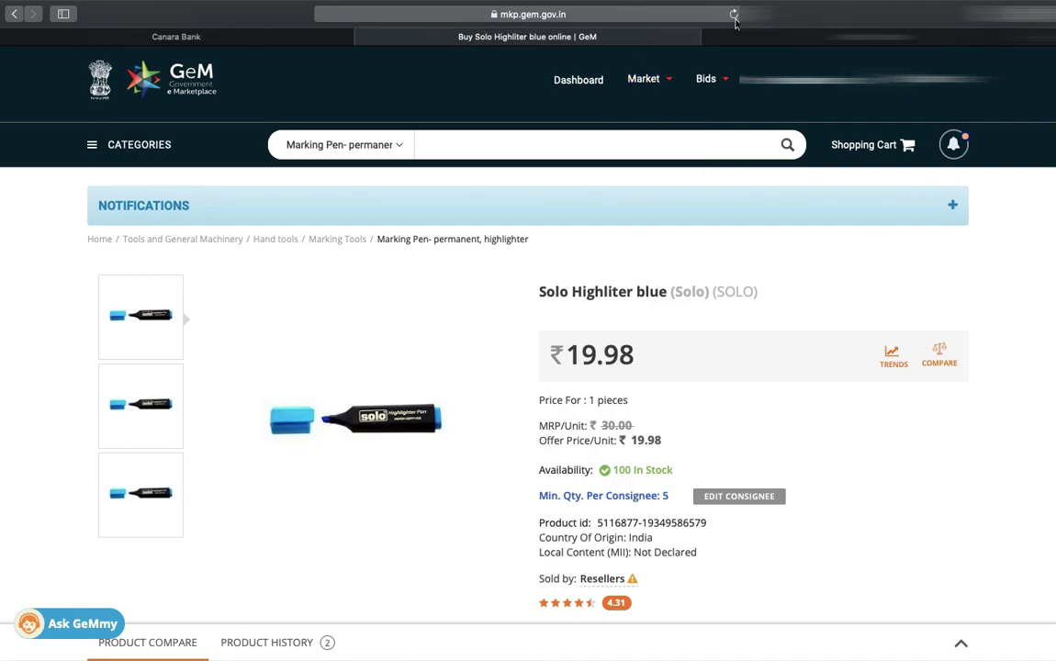
{"action": "key", "text": "super+bracketleft"}
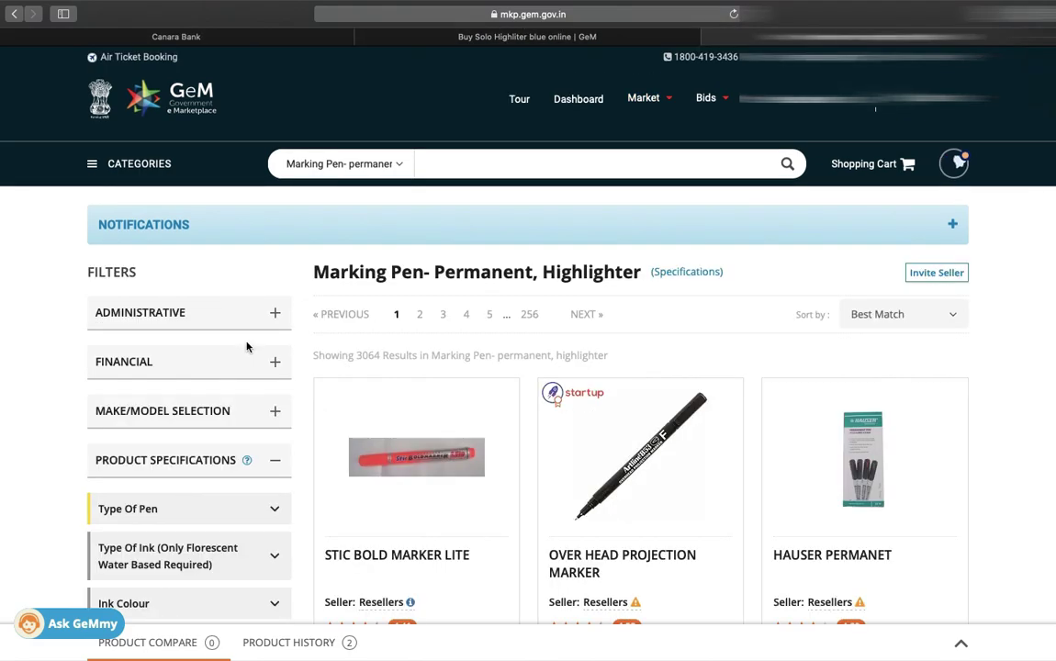
{"action": "left_click", "coordinate": [250, 320]}
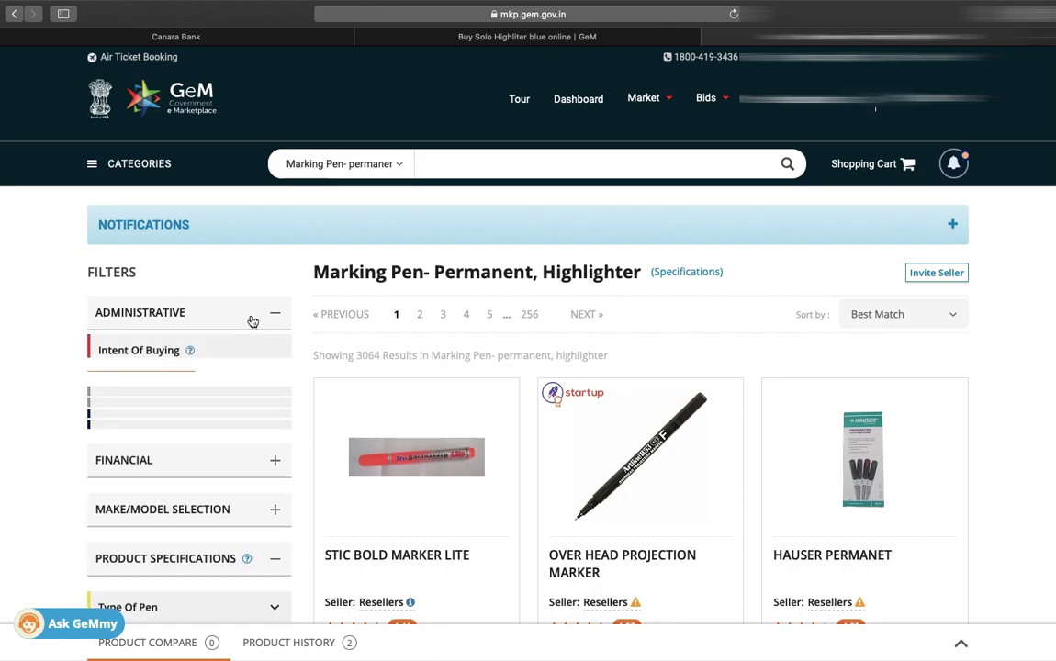
{"action": "scroll", "coordinate": [234, 385], "scroll_direction": "down", "scroll_amount": 3}
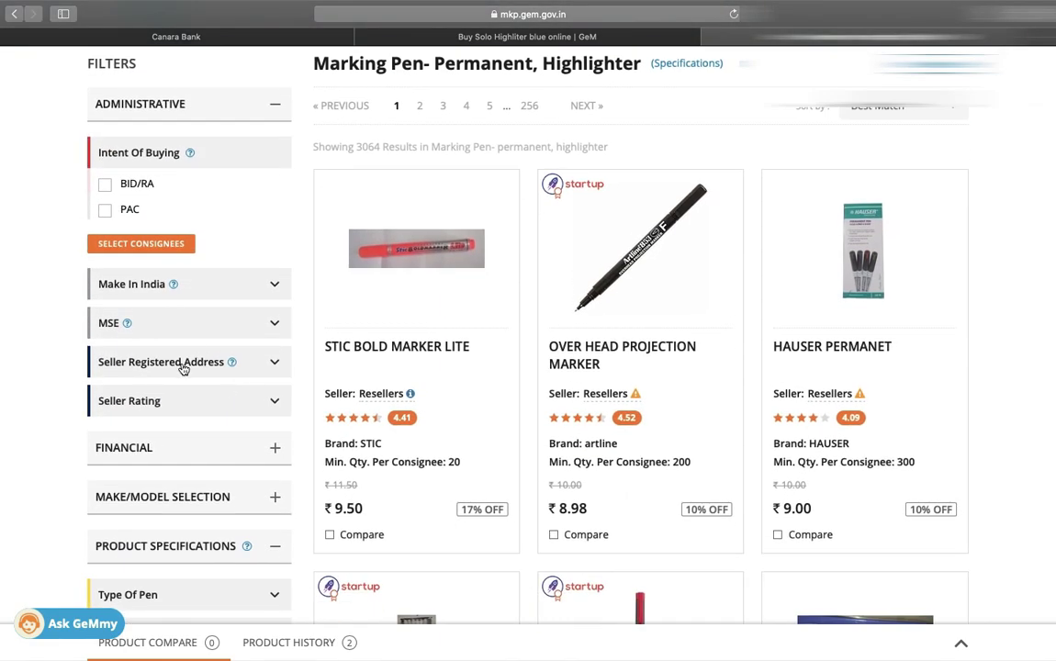
{"action": "left_click", "coordinate": [185, 365]}
{"action": "left_click", "coordinate": [205, 406]}
{"action": "type", "text": "ALL"}
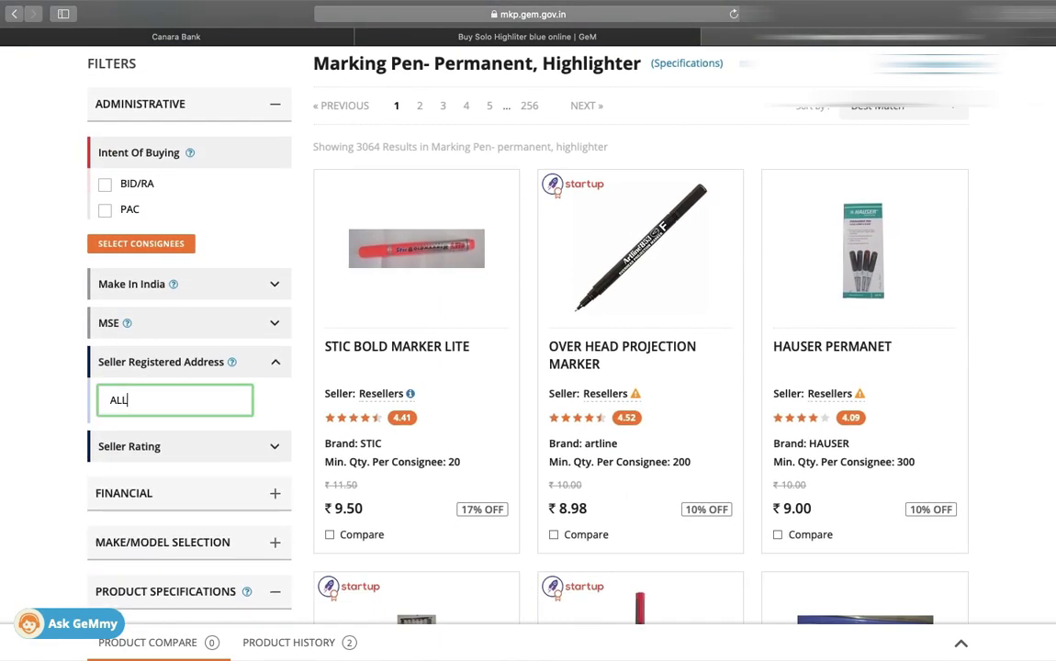
Step: Look through the district-filtered results and check the pen type and marking length on the Solo Highliter blue product page
{"action": "scroll", "coordinate": [594, 395], "scroll_direction": "down", "scroll_amount": 15}
{"action": "scroll", "coordinate": [595, 395], "scroll_direction": "up", "scroll_amount": 5}
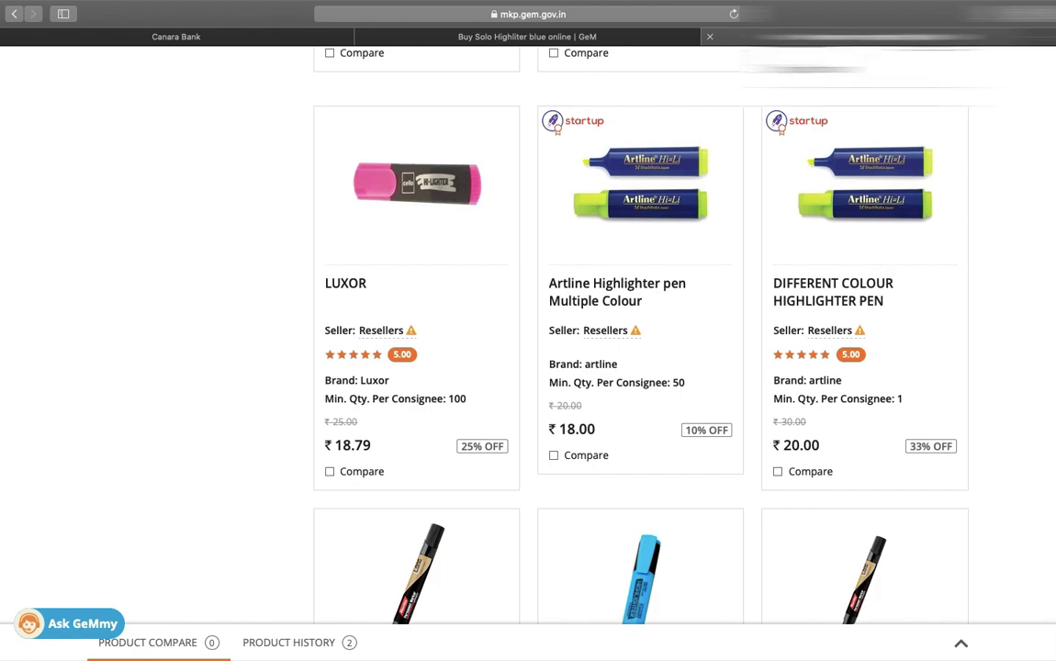
{"action": "scroll", "coordinate": [639, 299], "scroll_direction": "down", "scroll_amount": 3}
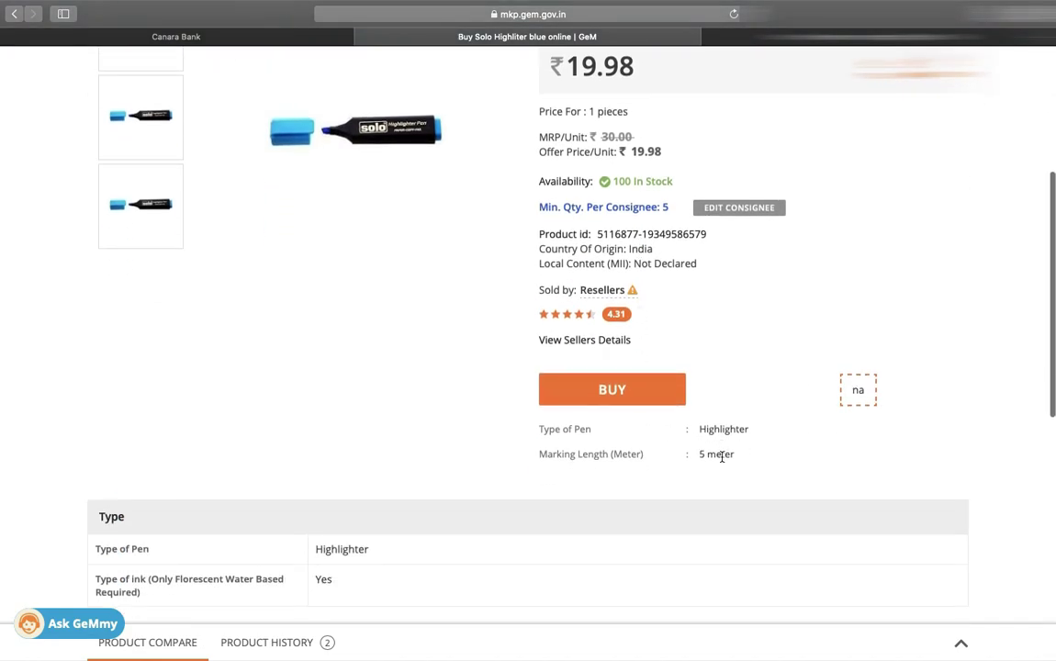
{"action": "scroll", "coordinate": [707, 410], "scroll_direction": "up", "scroll_amount": 3}
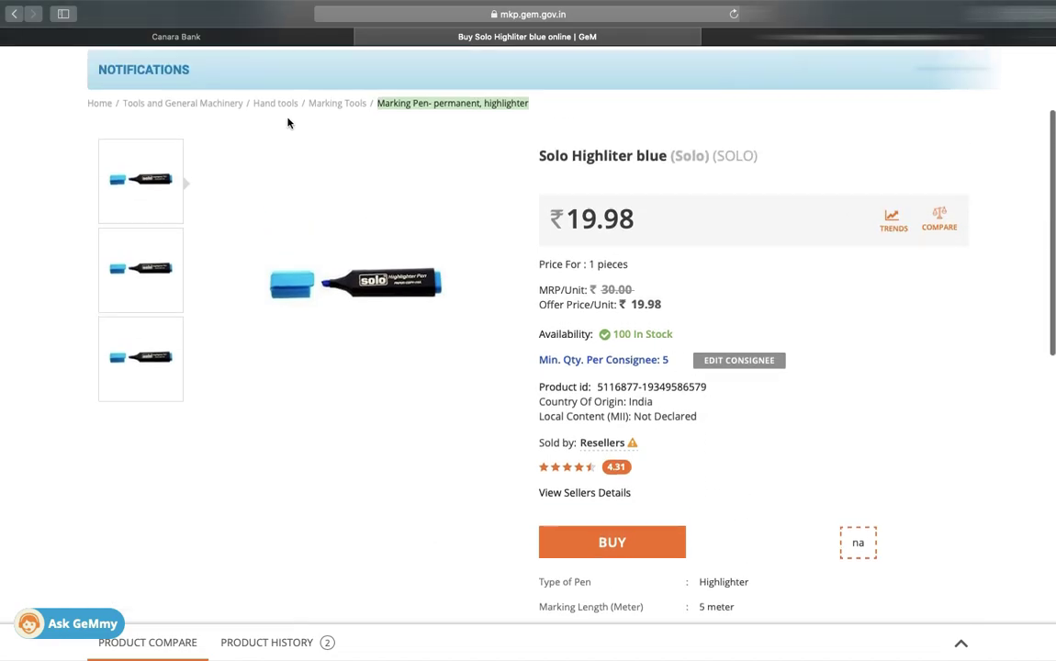
Step: Narrow the ALLAHABAD-filtered marking pen results to type of pen Highlighter and marking length 5.0
{"action": "key", "text": "super+bracketleft"}
{"action": "scroll", "coordinate": [682, 238], "scroll_direction": "up", "scroll_amount": 5}
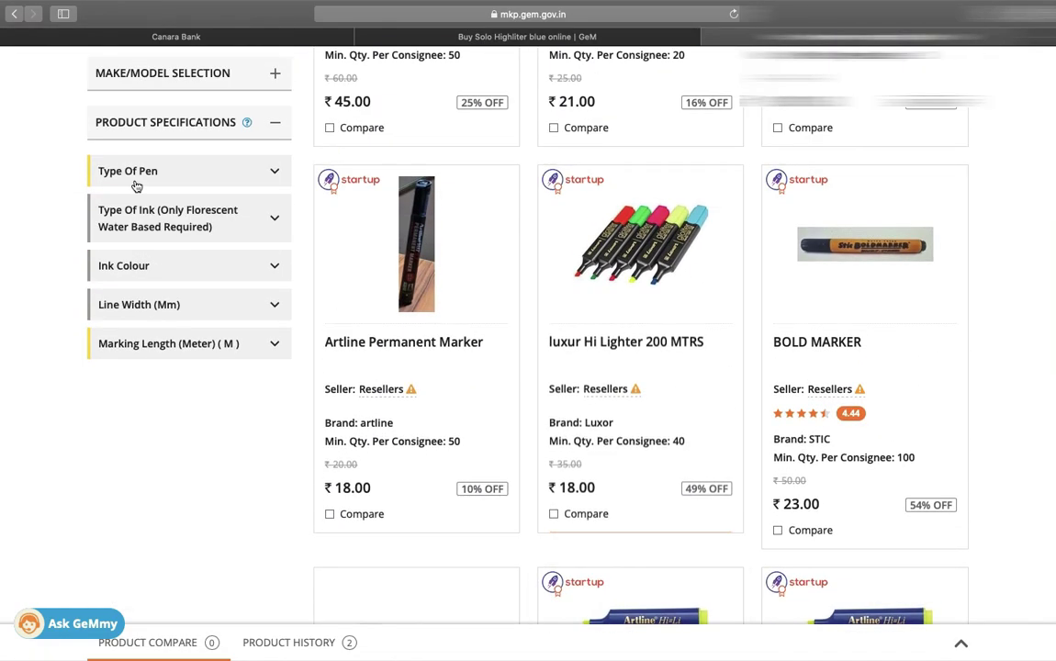
{"action": "left_click", "coordinate": [197, 171]}
{"action": "left_click", "coordinate": [135, 231]}
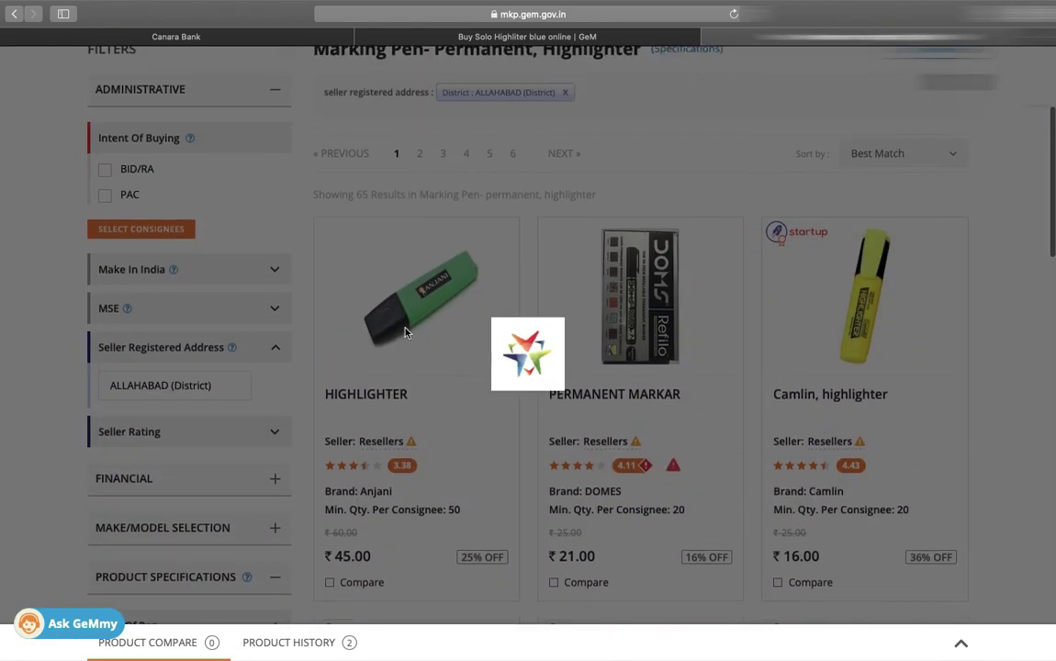
{"action": "scroll", "coordinate": [220, 528], "scroll_direction": "down", "scroll_amount": 3}
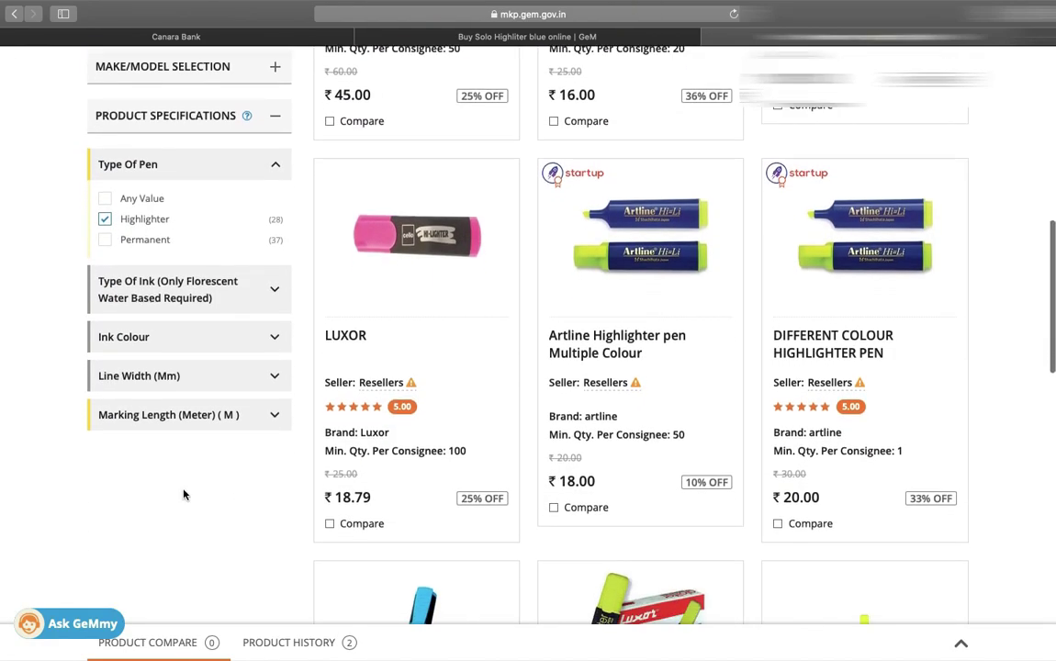
{"action": "left_click", "coordinate": [188, 289]}
{"action": "left_click", "coordinate": [214, 451]}
{"action": "scroll", "coordinate": [214, 450], "scroll_direction": "down", "scroll_amount": 5}
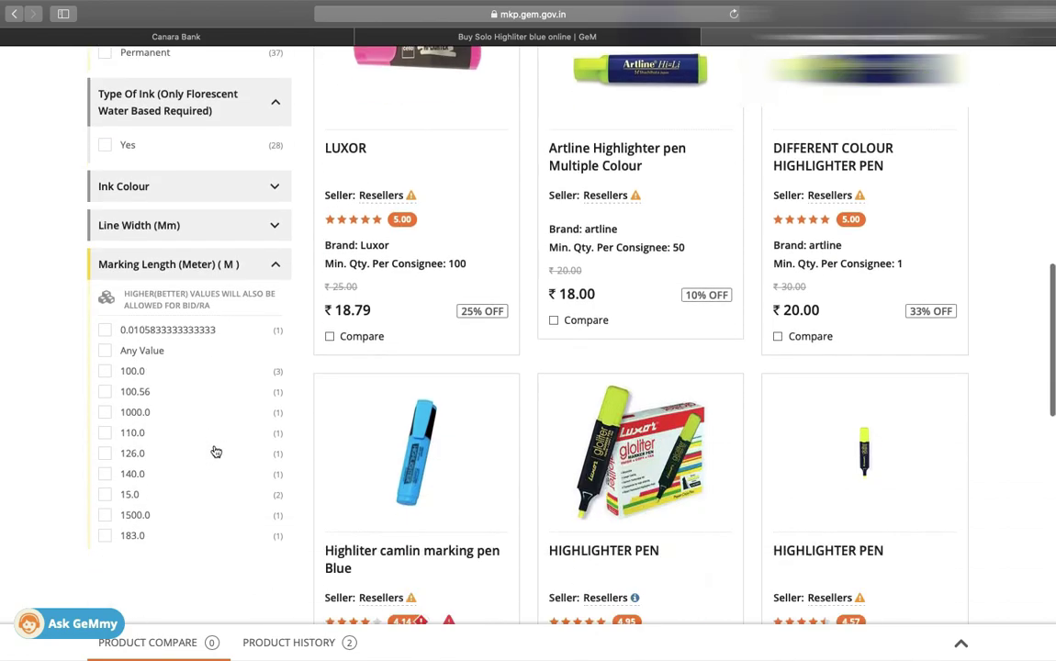
{"action": "scroll", "coordinate": [179, 427], "scroll_direction": "down", "scroll_amount": 3}
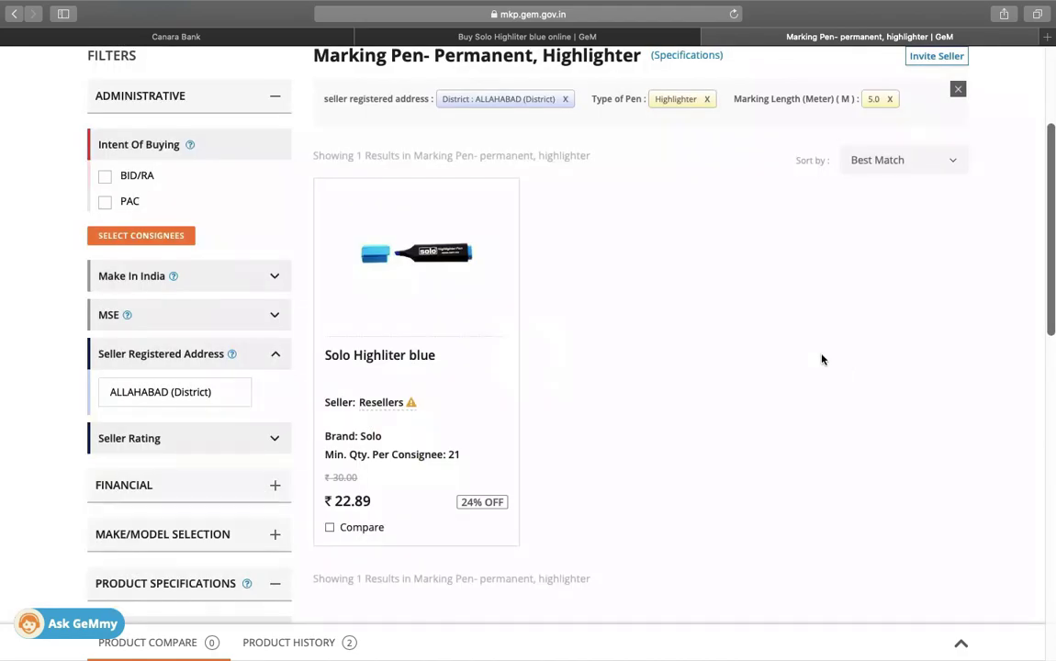
Step: Examine the Solo Highliter blue result's price, minimum quantity and cart option, along with the web address of the filtered search
{"action": "mouse_move", "coordinate": [427, 504]}
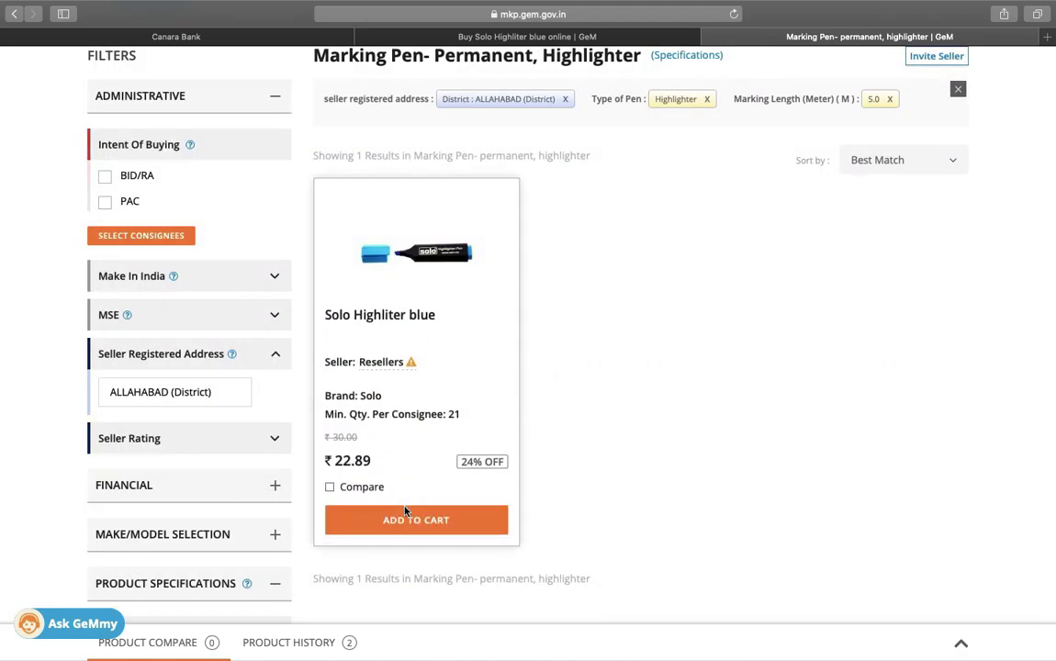
{"action": "left_click", "coordinate": [581, 15]}
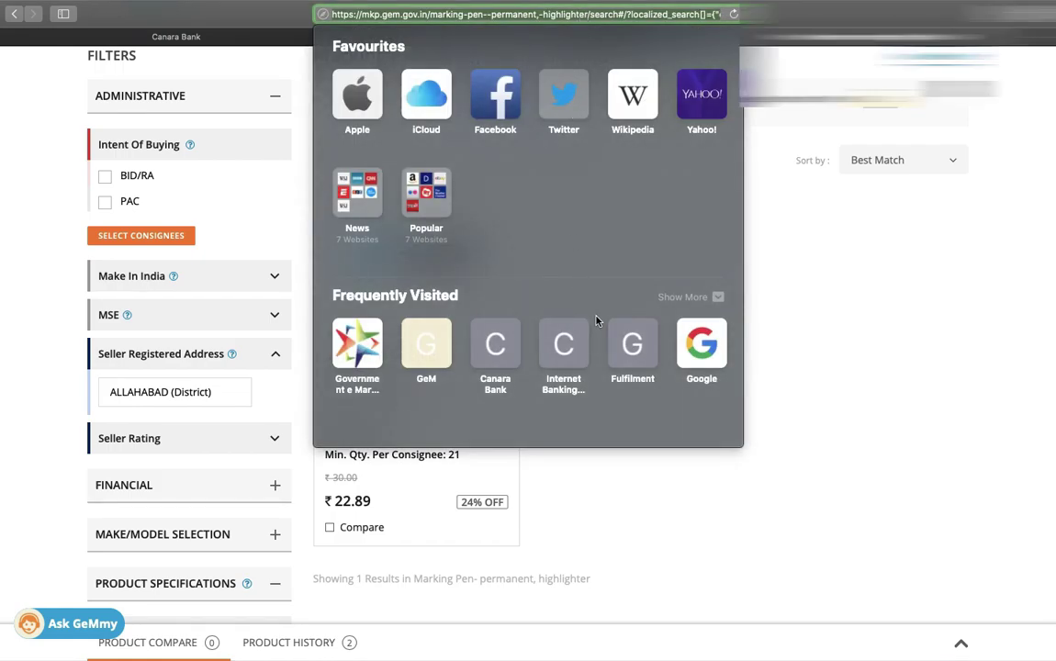
{"action": "left_click", "coordinate": [868, 335]}
{"action": "scroll", "coordinate": [620, 361], "scroll_direction": "up", "scroll_amount": 2}
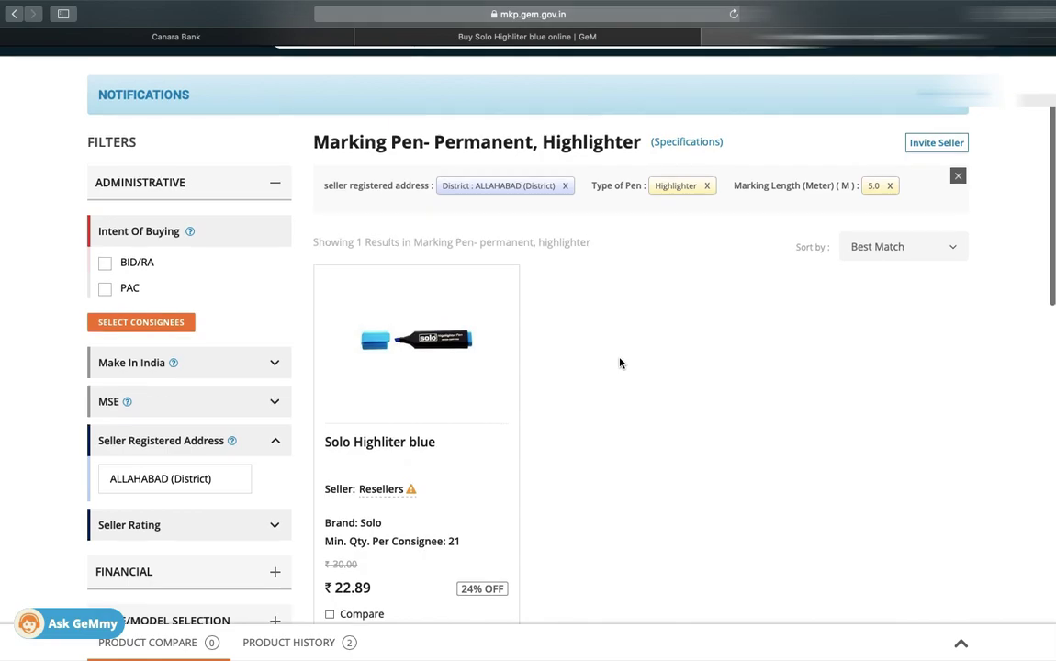
{"action": "scroll", "coordinate": [620, 361], "scroll_direction": "down", "scroll_amount": 3}
{"action": "mouse_move", "coordinate": [476, 448]}
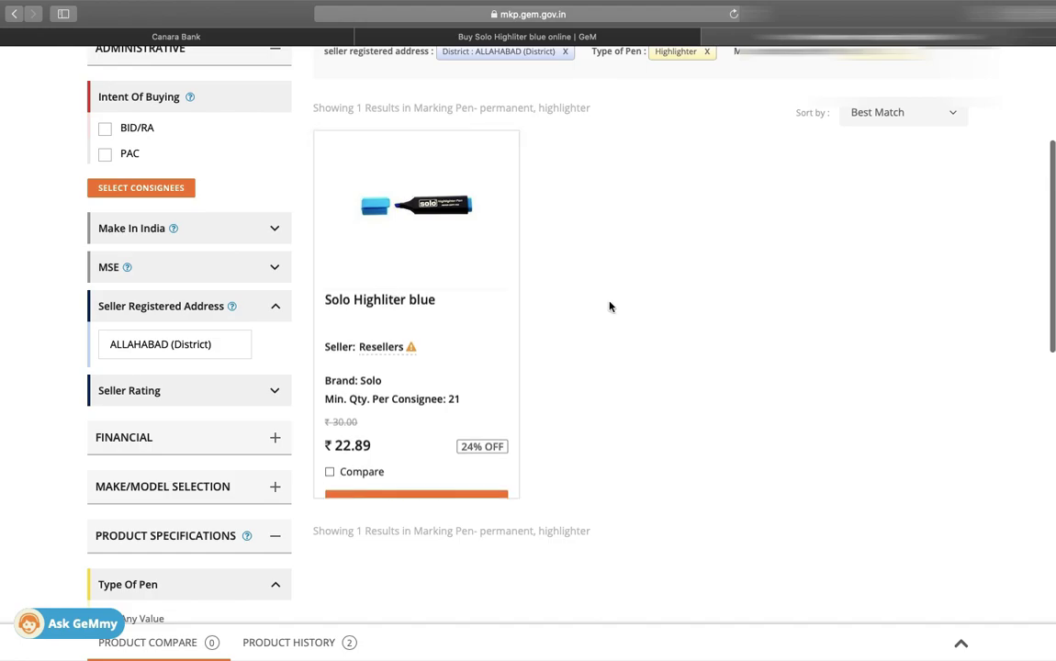
{"action": "left_click", "coordinate": [434, 478]}
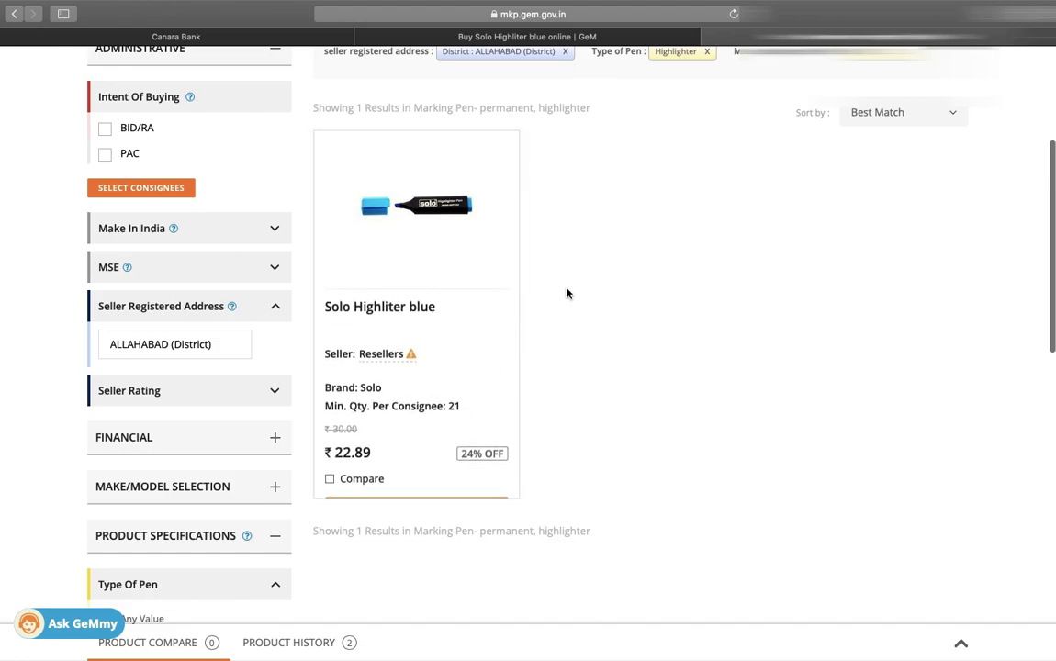
Step: Replace the Solo Highliter blue Order Link in the spreadsheet with the filtered GeM search address, and heighten its row to fit the link
{"action": "left_click", "coordinate": [602, 15]}
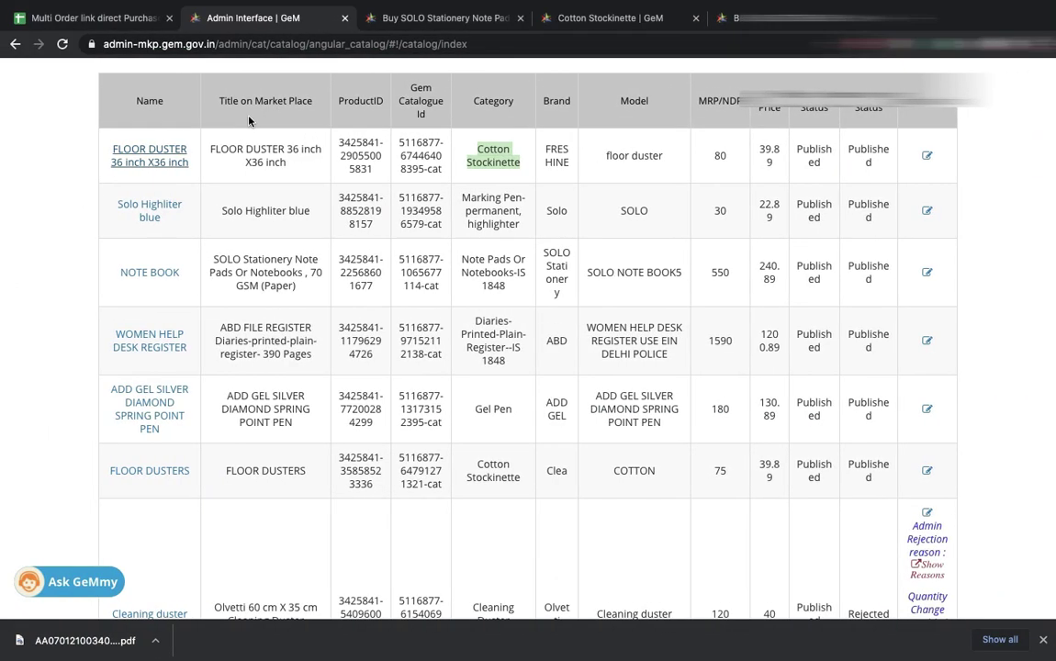
{"action": "scroll", "coordinate": [223, 103], "scroll_direction": "up", "scroll_amount": 5}
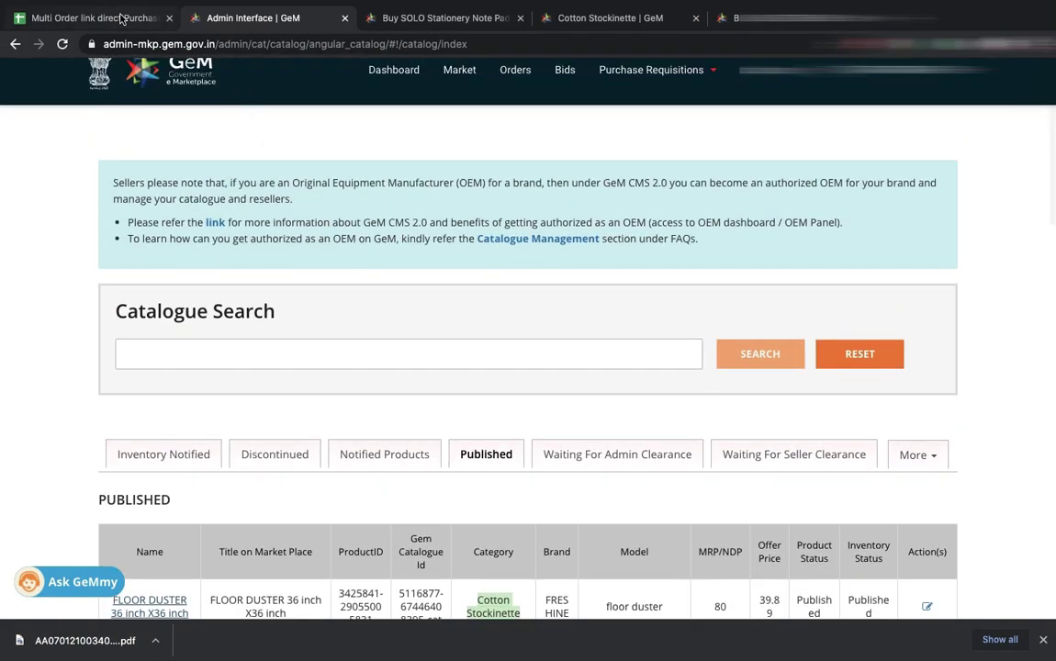
{"action": "left_click", "coordinate": [110, 17]}
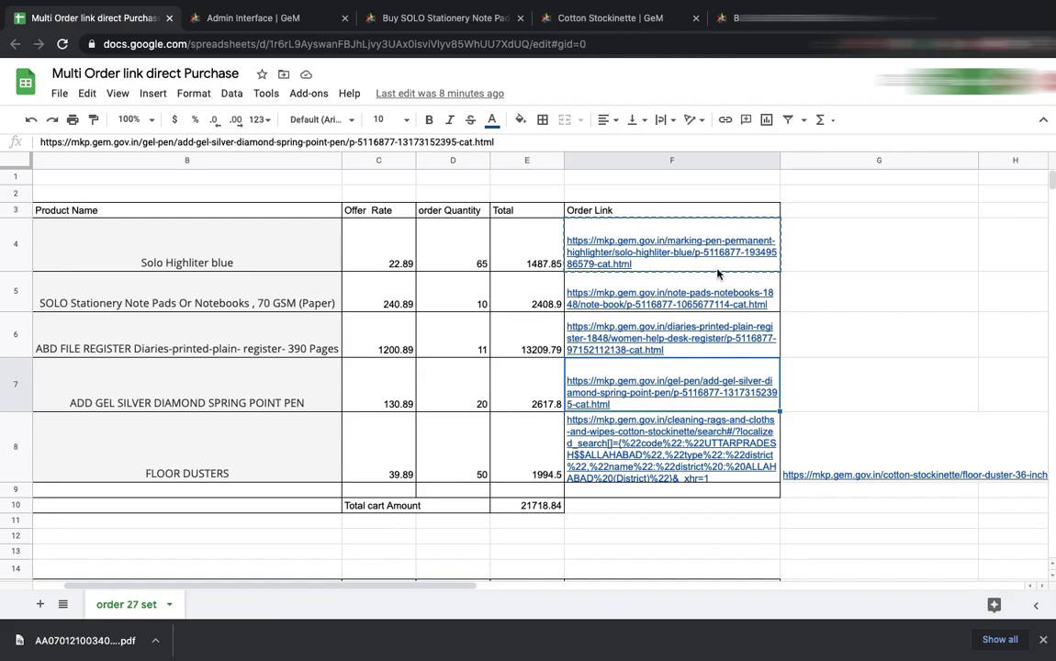
{"action": "mouse_move", "coordinate": [718, 269]}
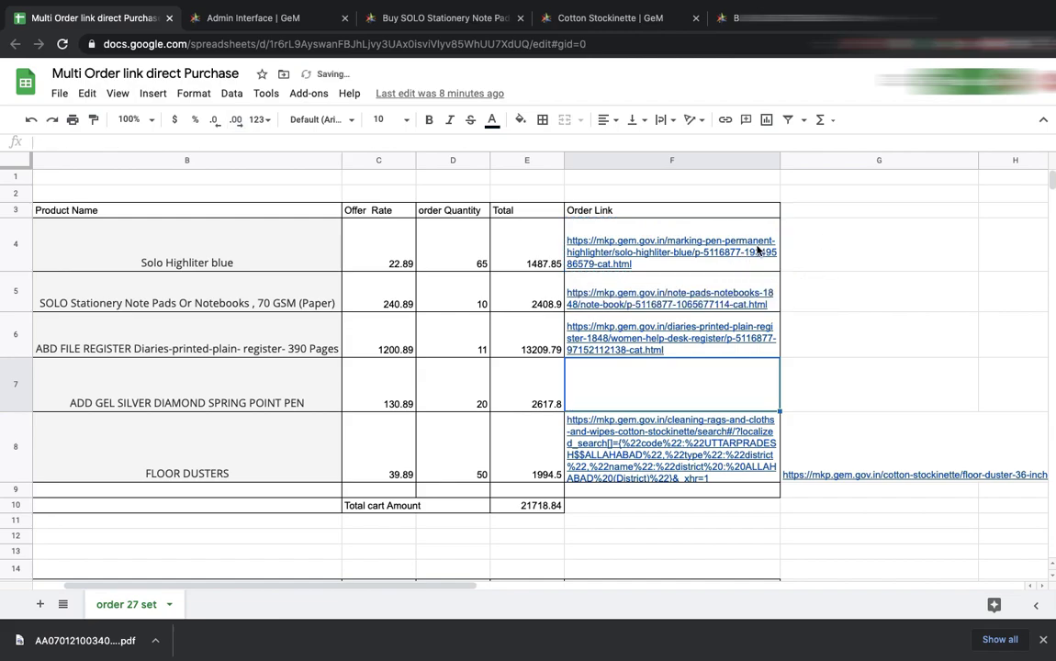
{"action": "left_click", "coordinate": [806, 252]}
{"action": "left_click", "coordinate": [690, 259]}
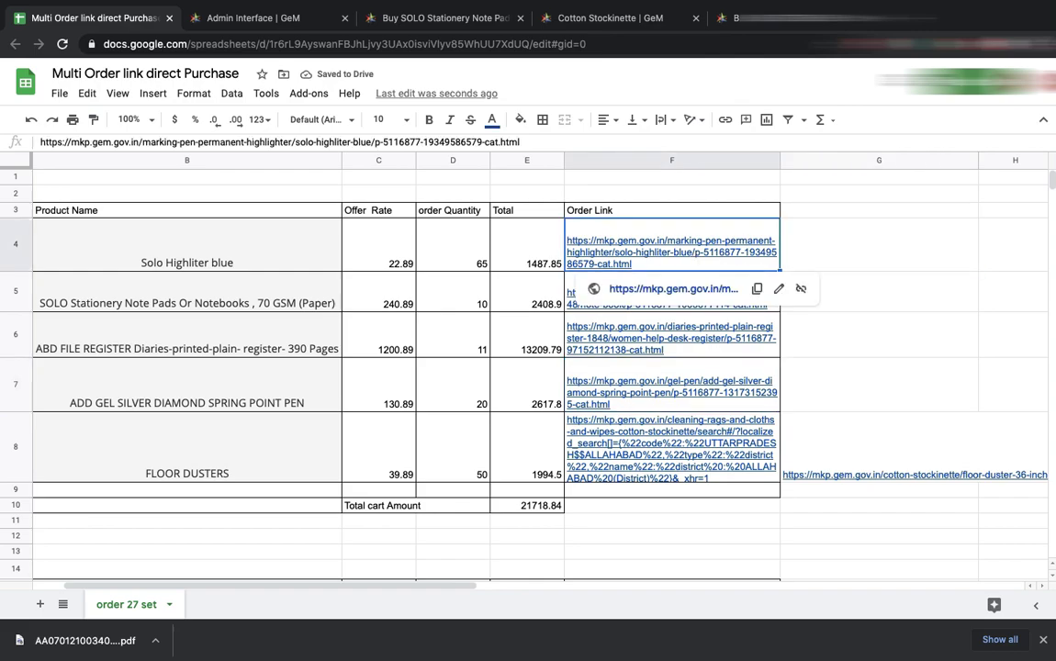
{"action": "key", "text": "Delete"}
{"action": "key", "text": "ctrl+v"}
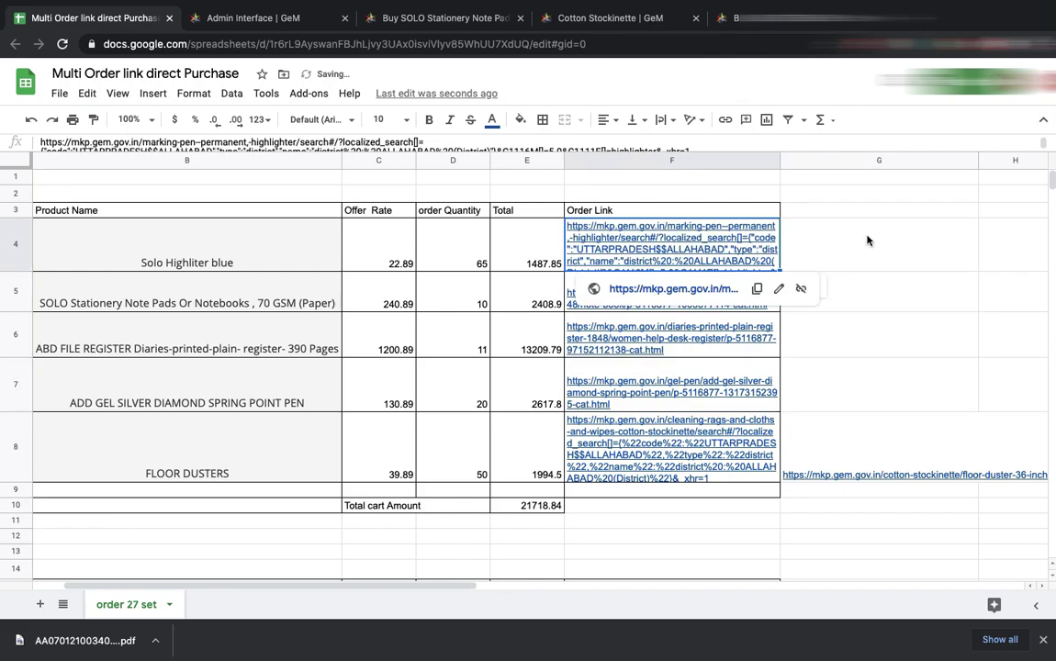
{"action": "left_click", "coordinate": [889, 237]}
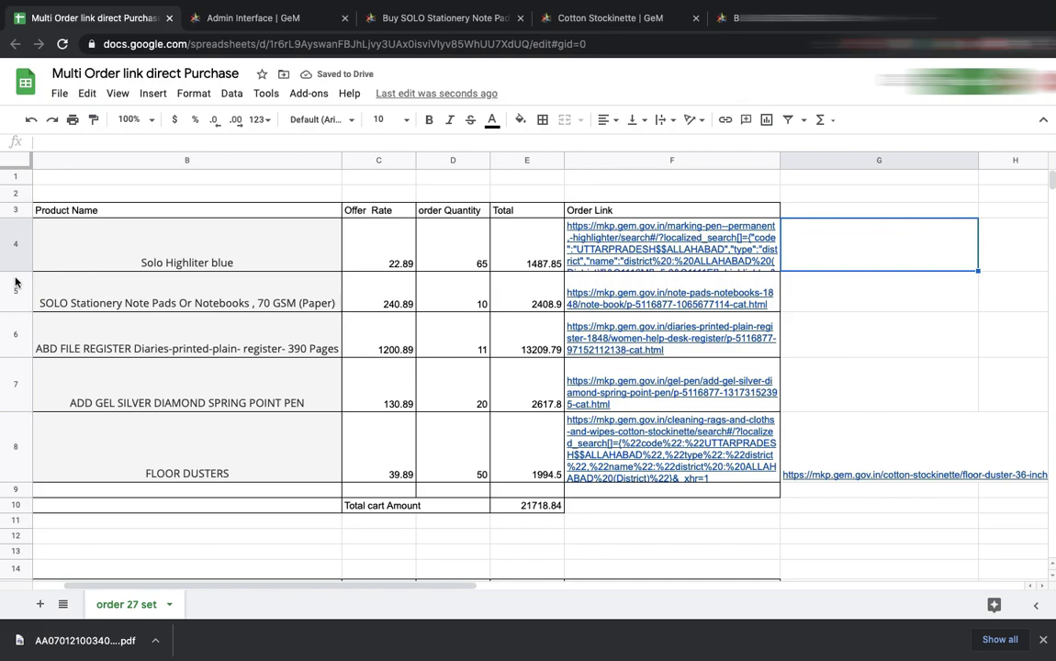
{"action": "left_click_drag", "start_coordinate": [16, 271], "coordinate": [16, 316]}
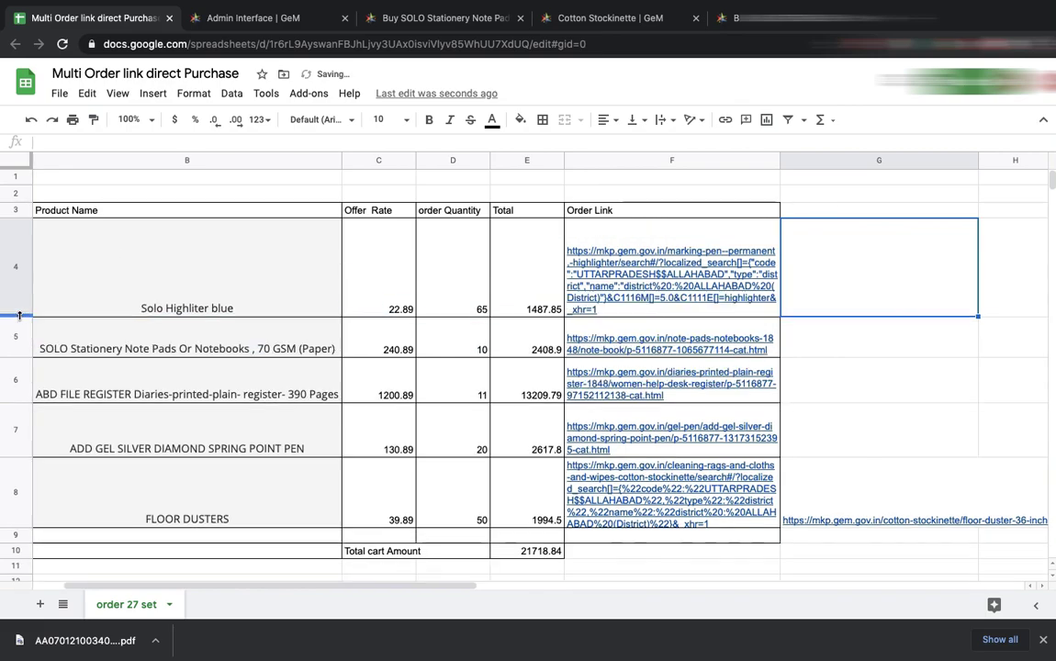
Step: In Safari, start adding Solo Highliter blue to the cart from the filtered results with Direct Purchase as the intent of buying
{"action": "mouse_move", "coordinate": [597, 258]}
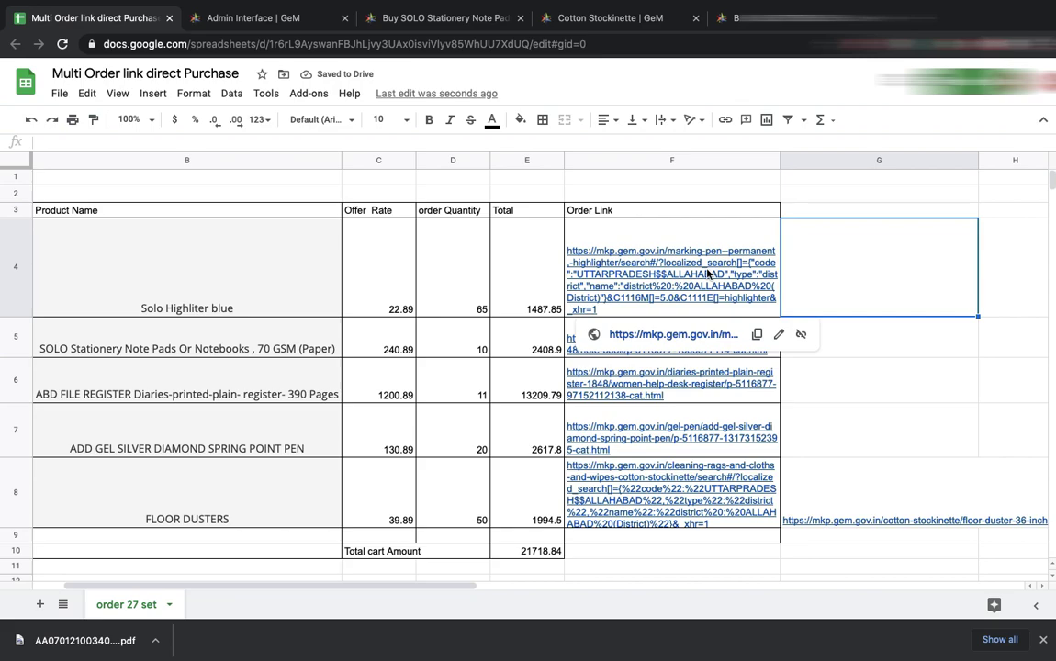
{"action": "key", "text": "ctrl+Right"}
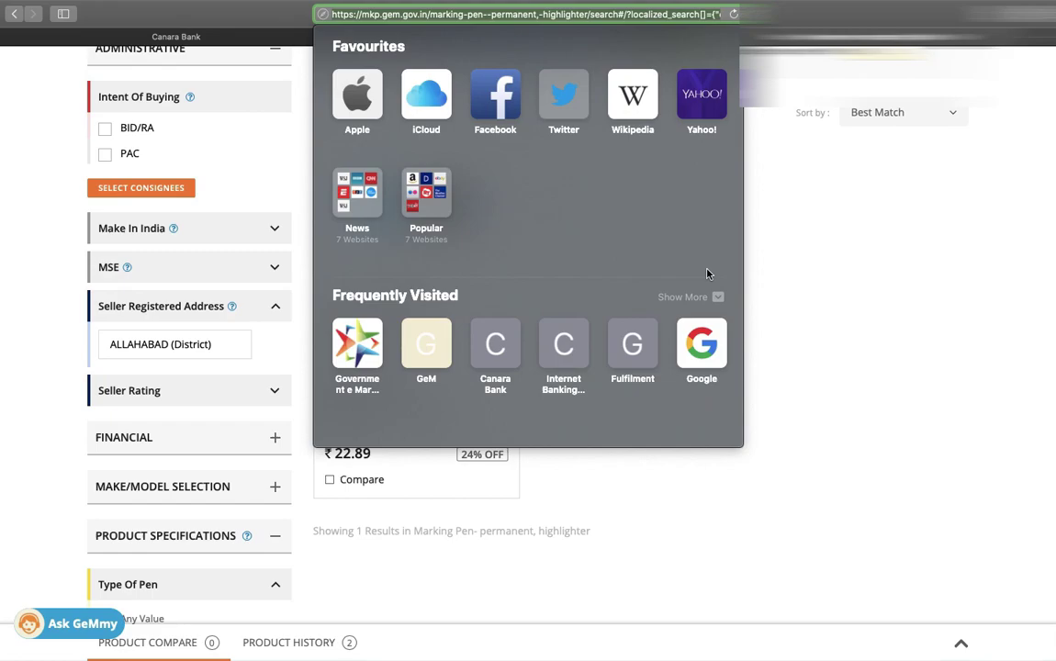
{"action": "left_click", "coordinate": [851, 257]}
{"action": "mouse_move", "coordinate": [468, 500]}
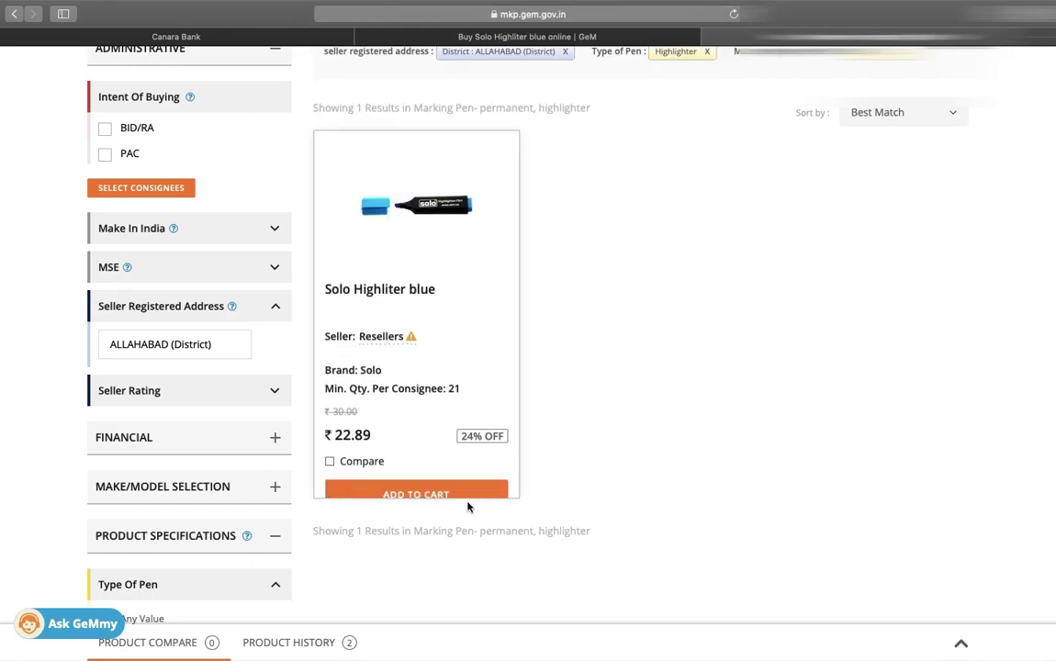
{"action": "left_click", "coordinate": [416, 477]}
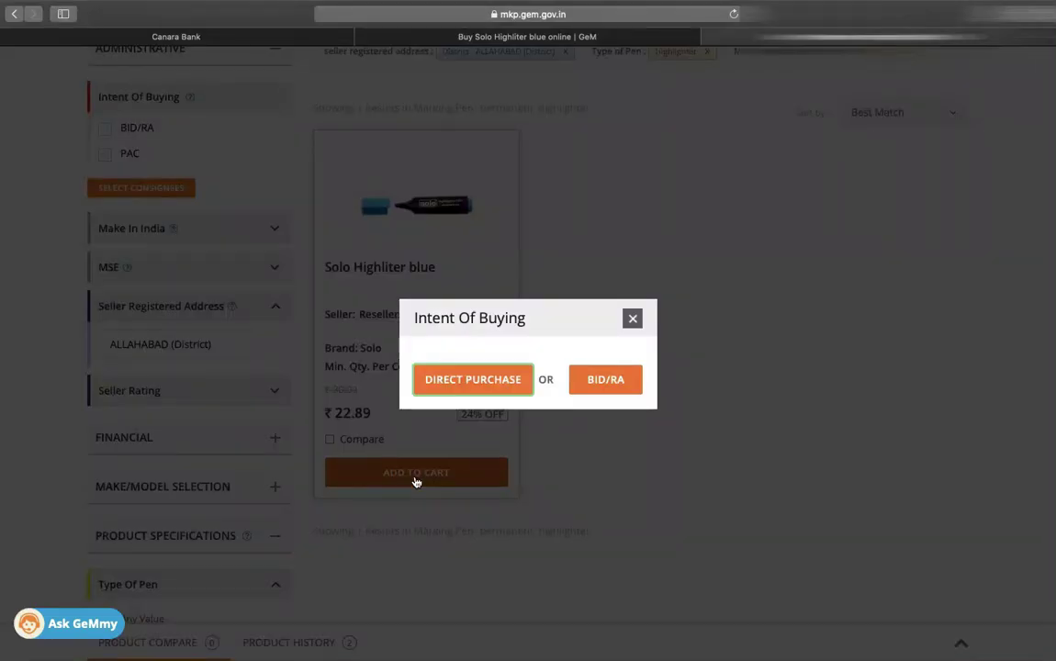
{"action": "left_click", "coordinate": [476, 380]}
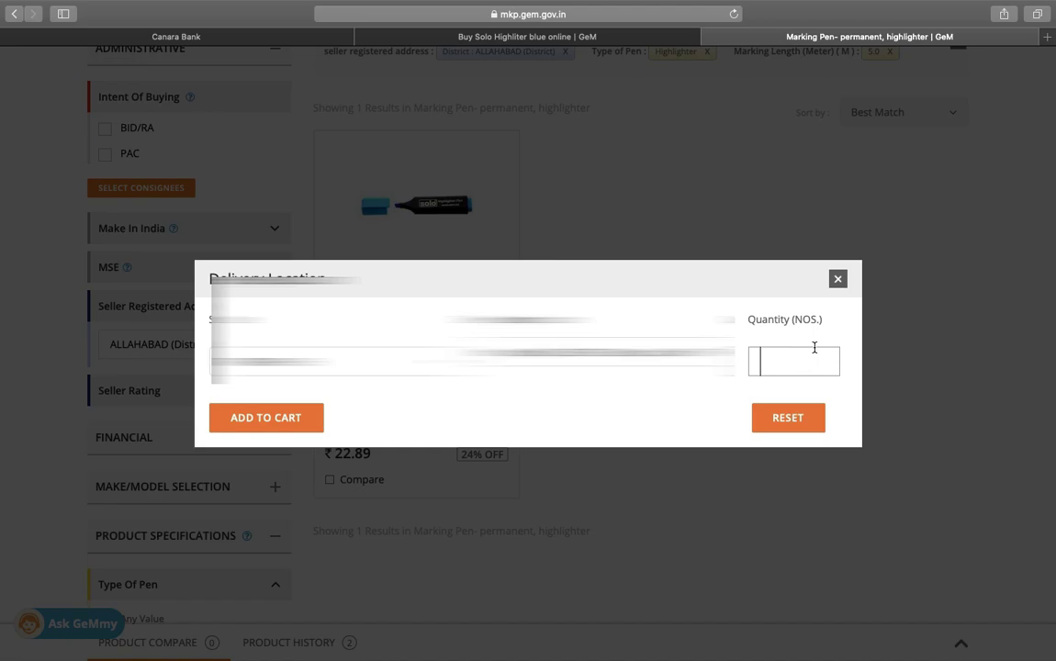
Step: Check the highlighter's order quantity in the spreadsheet, then add 65 to the cart in Safari and close the shopping cart
{"action": "key", "text": "ctrl+Left"}
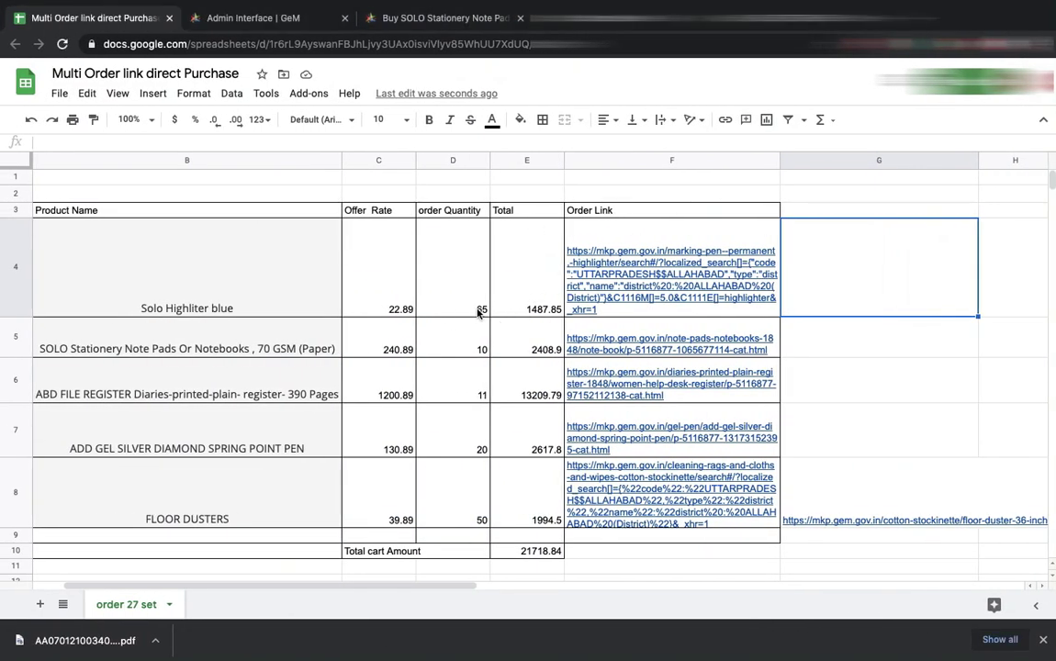
{"action": "key", "text": "ctrl+Right"}
{"action": "type", "text": "65"}
{"action": "left_click", "coordinate": [297, 426]}
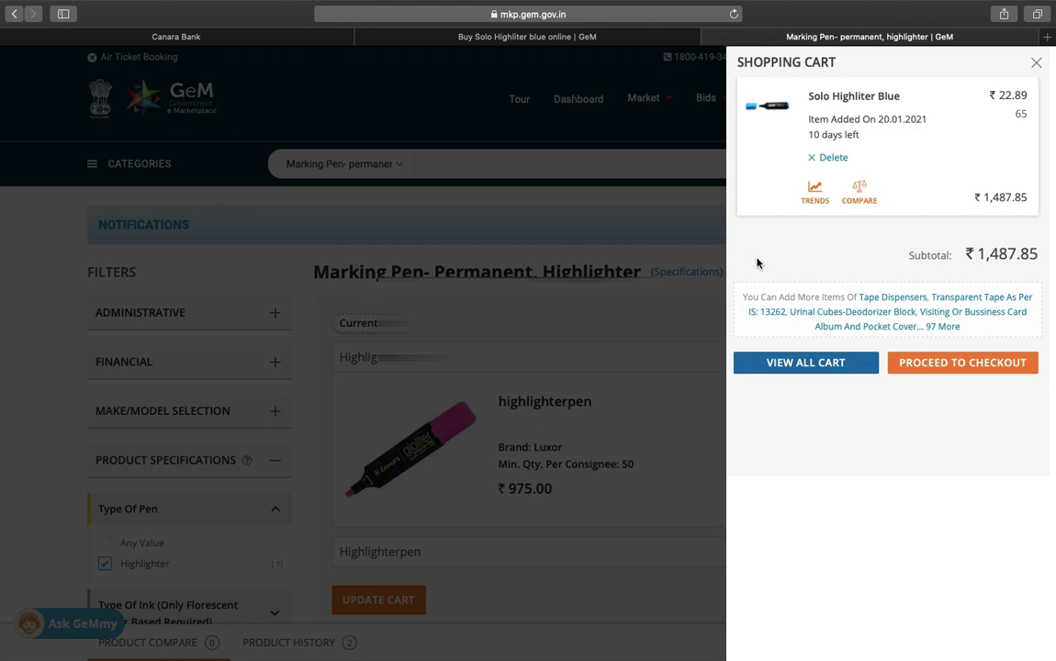
{"action": "left_click", "coordinate": [686, 262]}
Step: Copy the SOLO Stationery Note Pads Or Notebooks order link from the spreadsheet and open it in Safari
{"action": "key", "text": "ctrl+Right"}
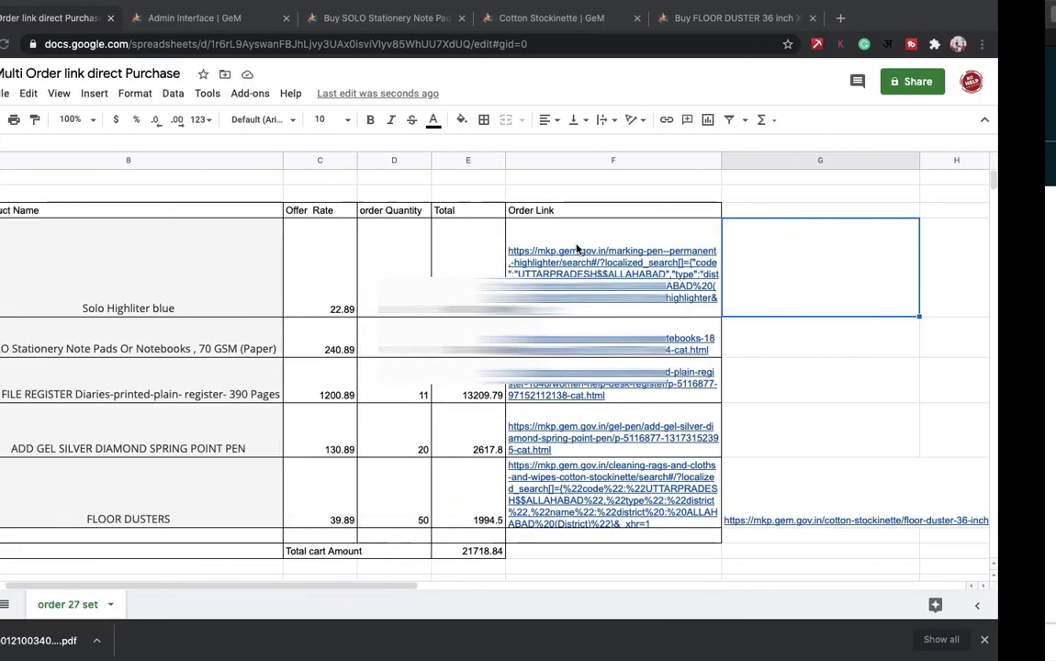
{"action": "left_click", "coordinate": [810, 349]}
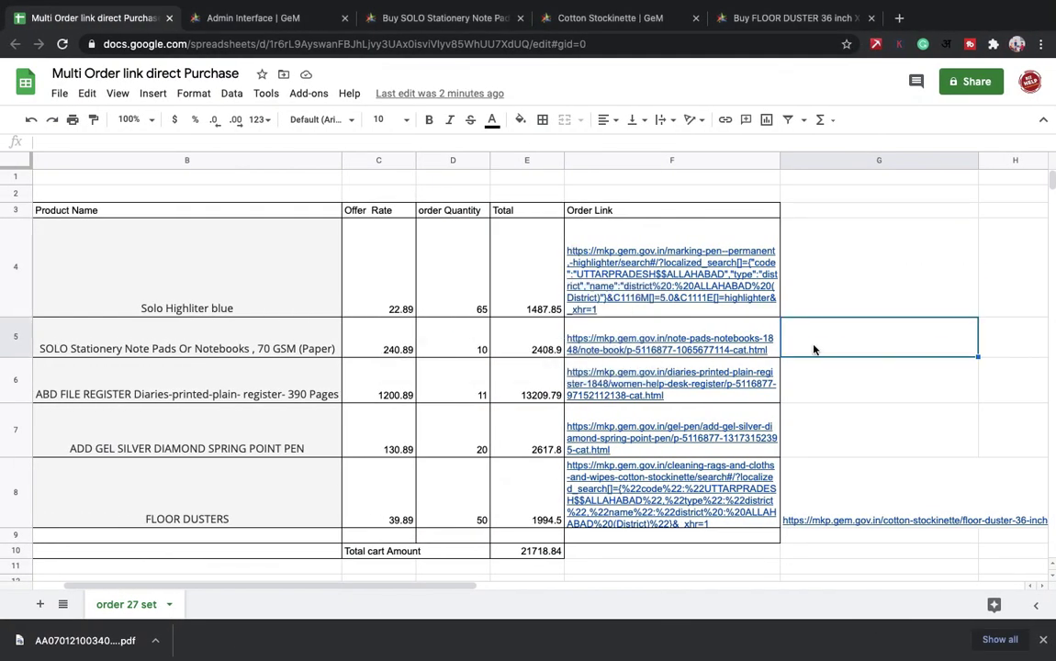
{"action": "left_click", "coordinate": [740, 296]}
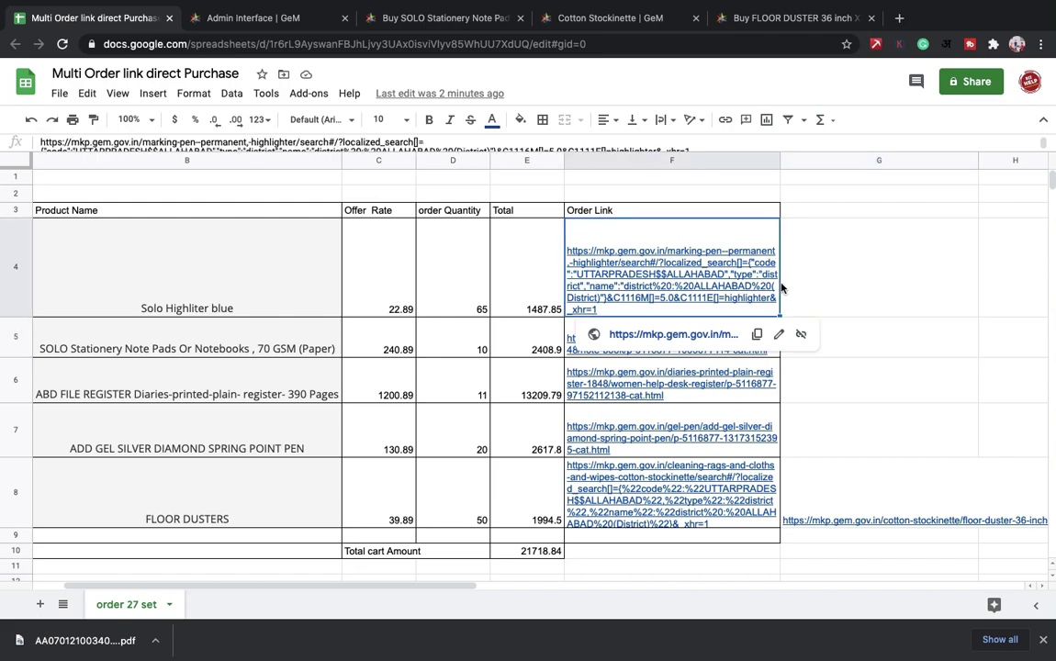
{"action": "key", "text": "Down"}
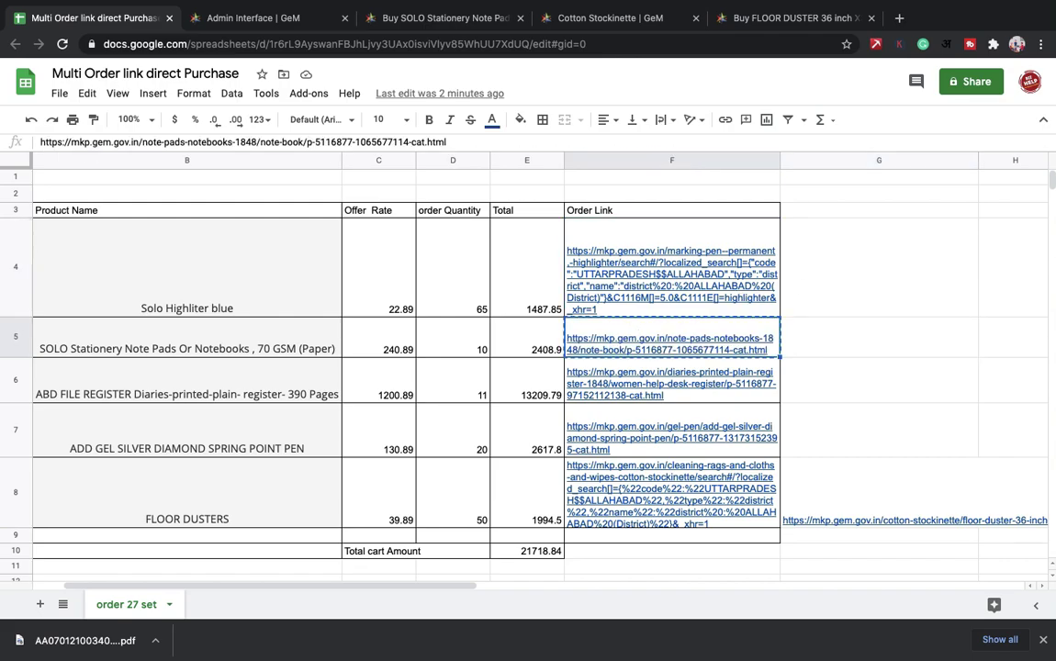
{"action": "key", "text": "ctrl+Right"}
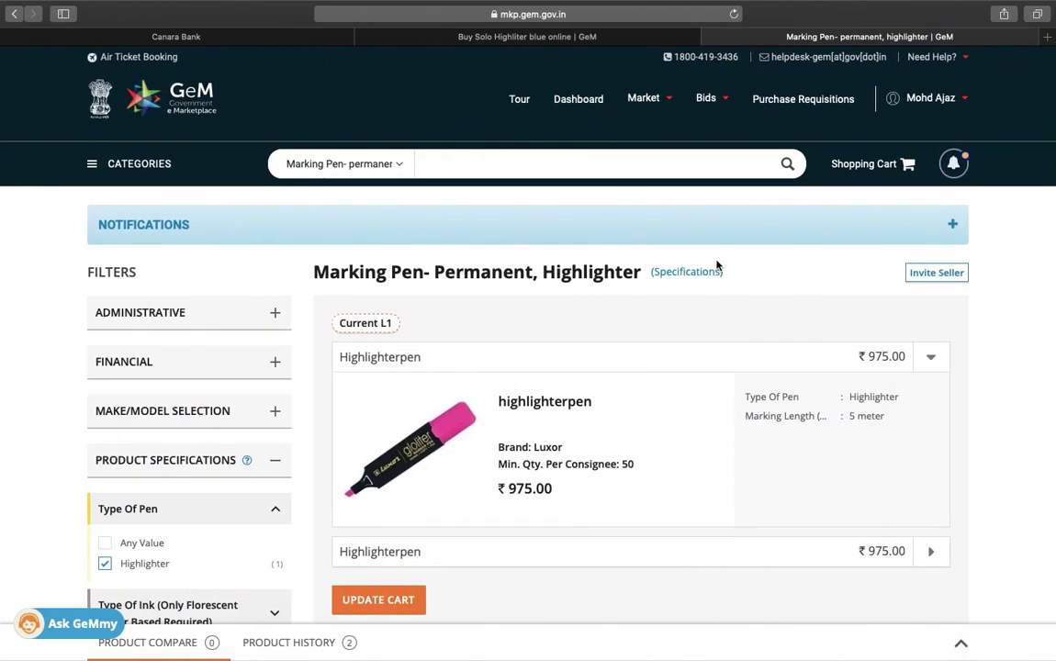
{"action": "left_click", "coordinate": [626, 30]}
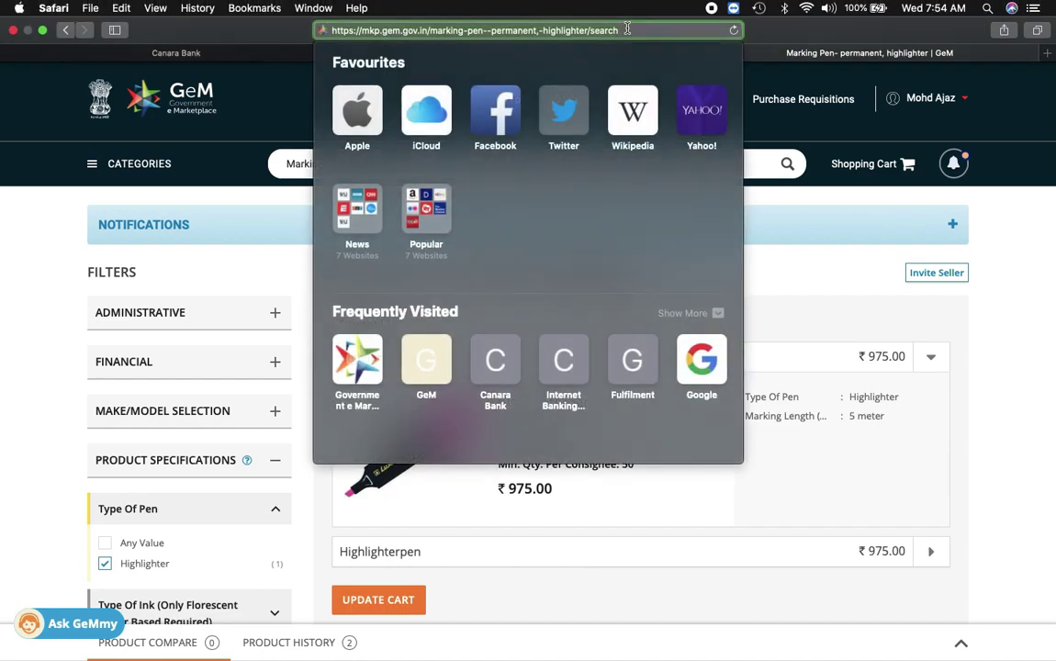
{"action": "key", "text": "super+v"}
{"action": "key", "text": "Return"}
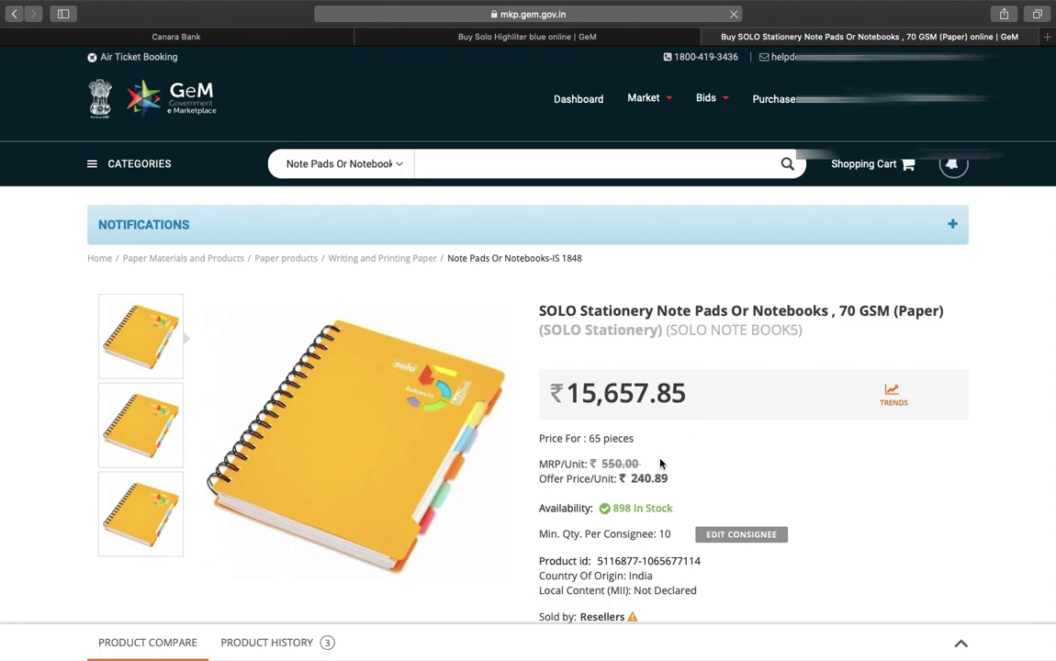
Step: Allow the site to use the current location and reset the notebook's consignee delivery location and quantity
{"action": "scroll", "coordinate": [660, 463], "scroll_direction": "down", "scroll_amount": 2}
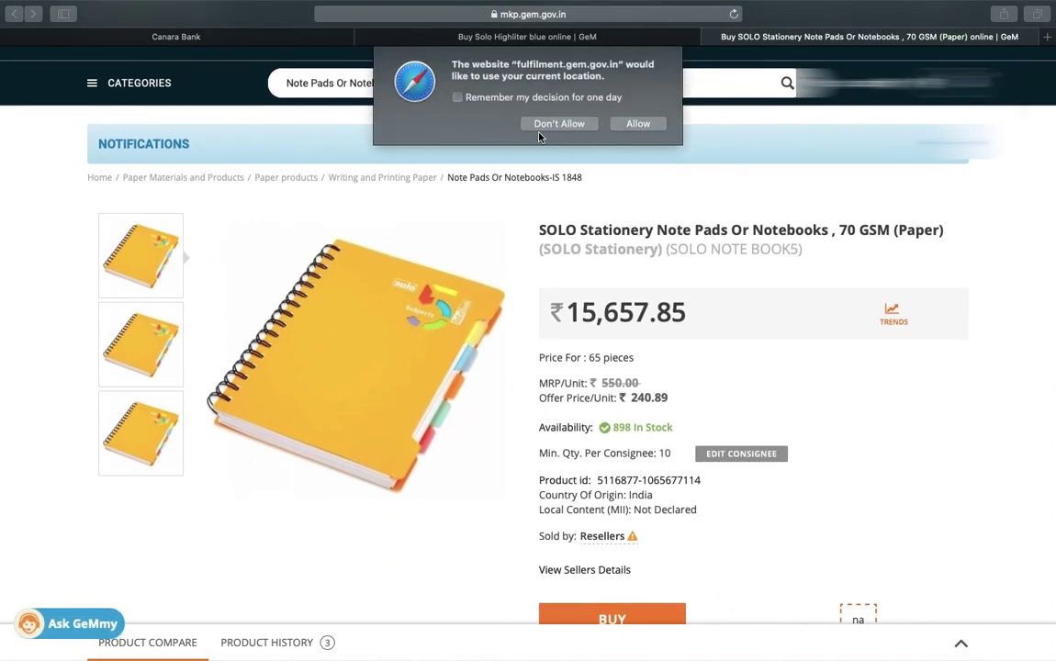
{"action": "left_click", "coordinate": [638, 124]}
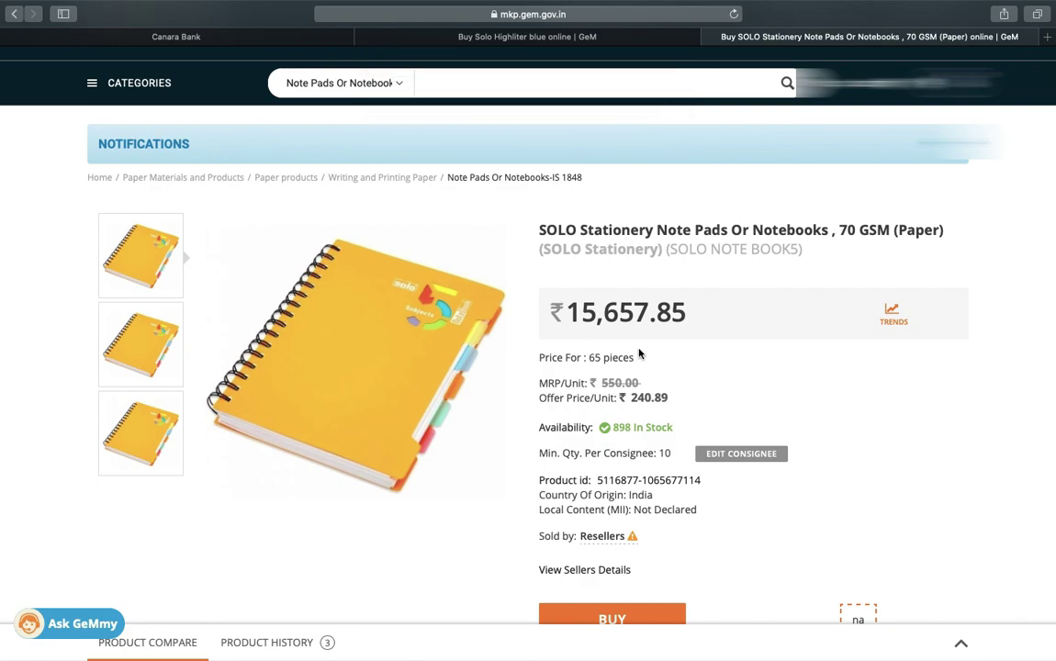
{"action": "scroll", "coordinate": [643, 349], "scroll_direction": "down", "scroll_amount": 4}
{"action": "left_click", "coordinate": [749, 289]}
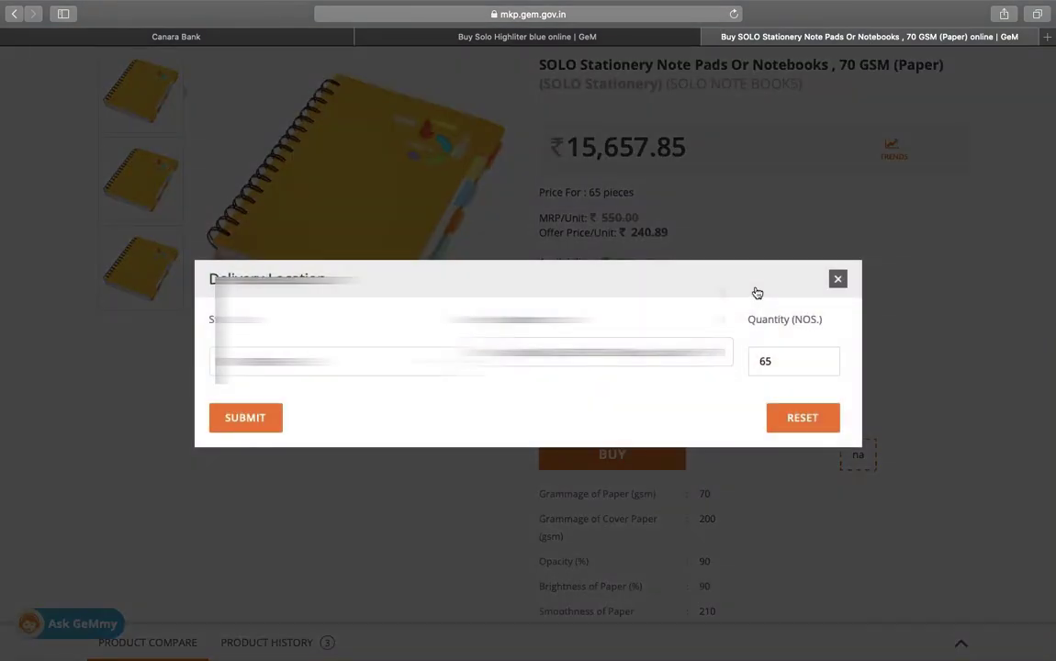
{"action": "left_click", "coordinate": [782, 418]}
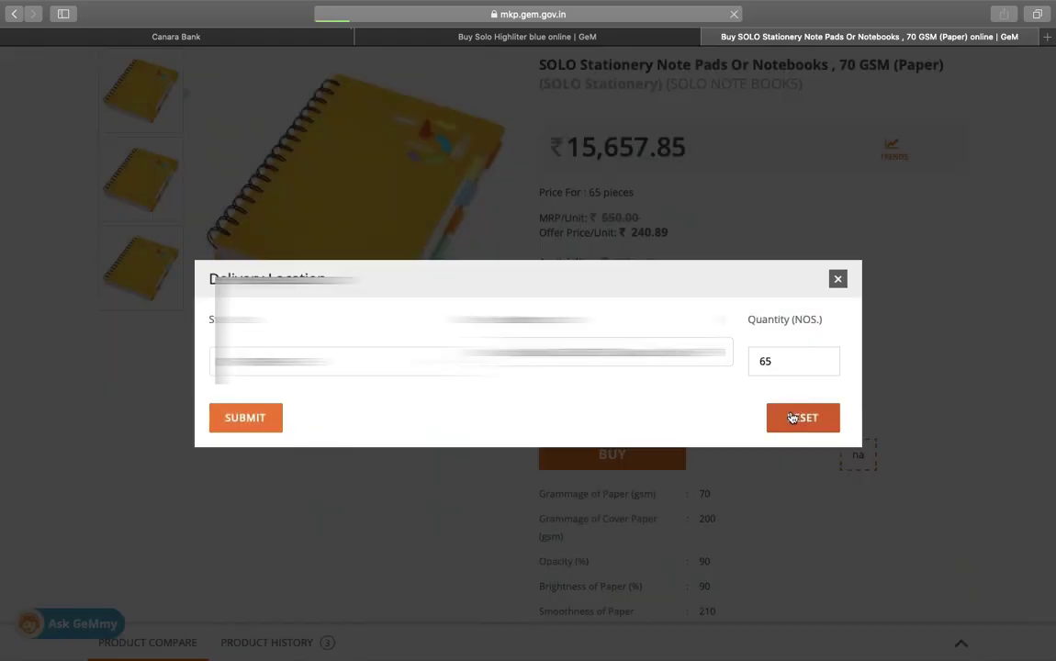
Step: Compare the notebook's order row with its GeM product page, examining the price, minimum quantity per consignee, seller details and delivery location form
{"action": "key", "text": "super+Tab"}
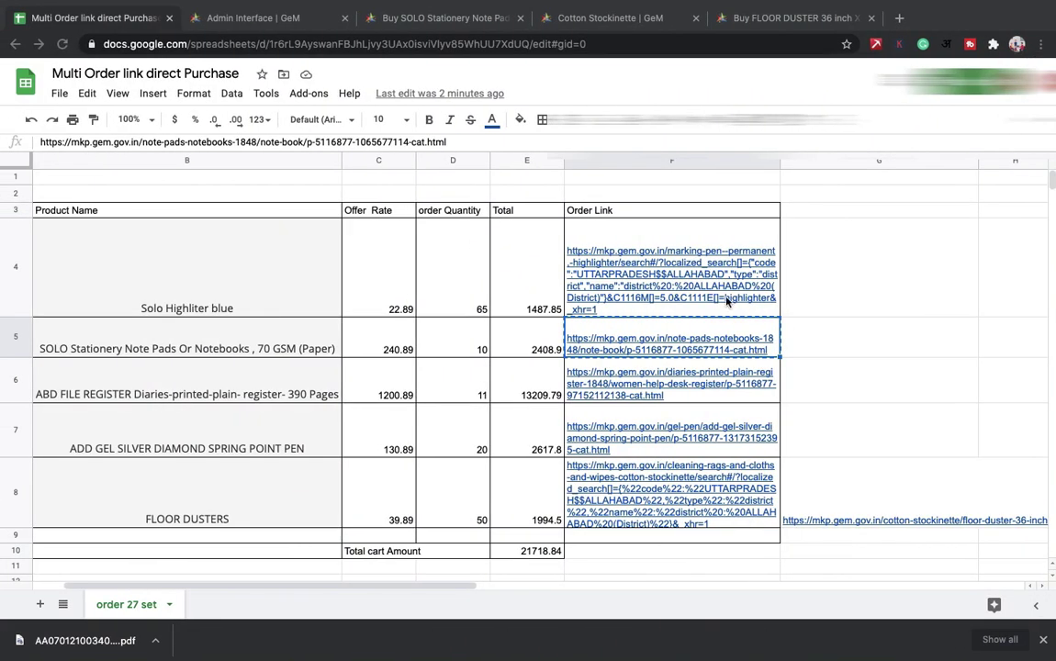
{"action": "mouse_move", "coordinate": [624, 340]}
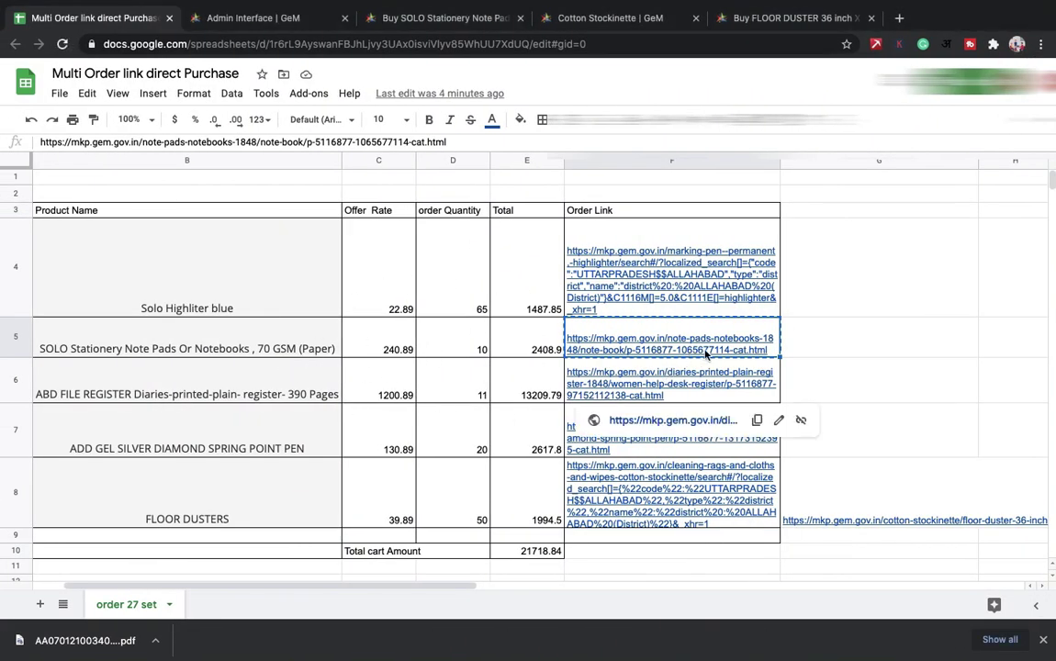
{"action": "key", "text": "super+Tab"}
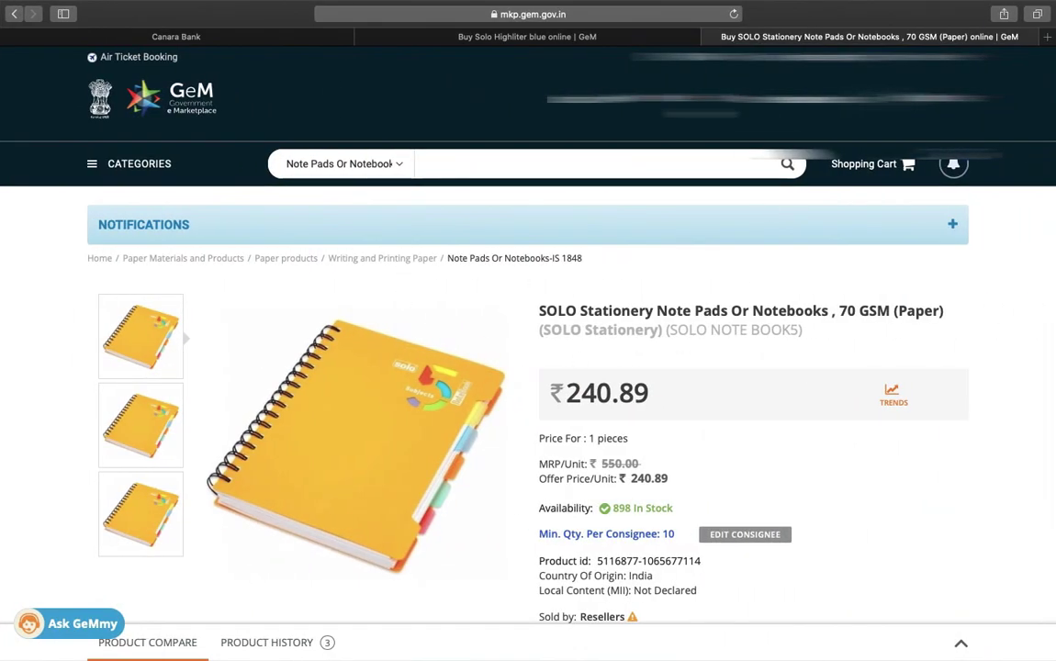
{"action": "scroll", "coordinate": [725, 365], "scroll_direction": "down", "scroll_amount": 2}
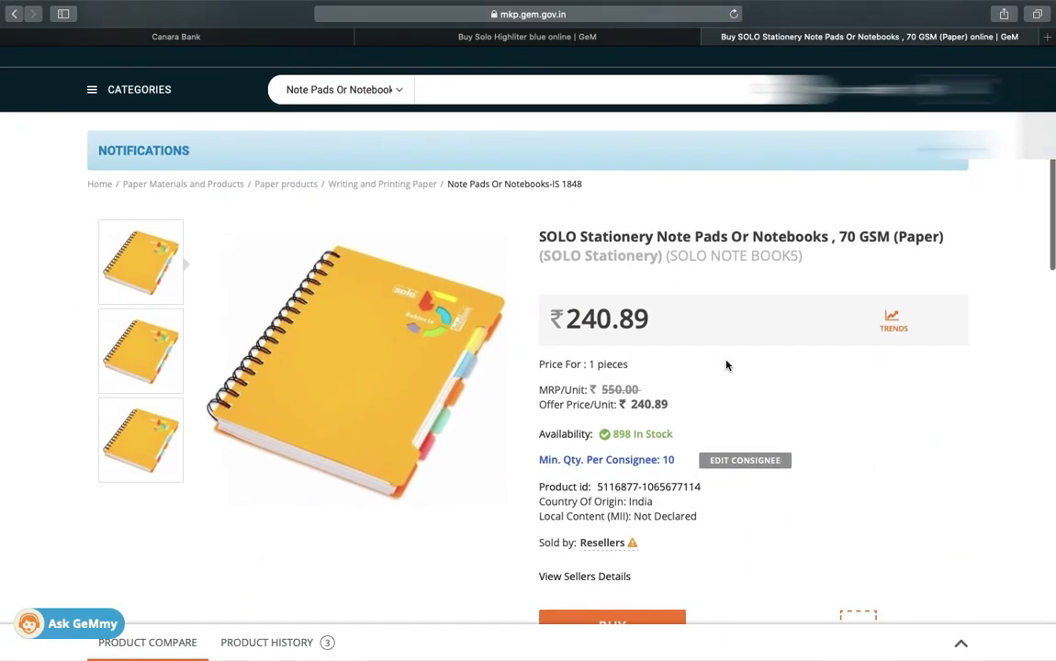
{"action": "left_click", "coordinate": [717, 461]}
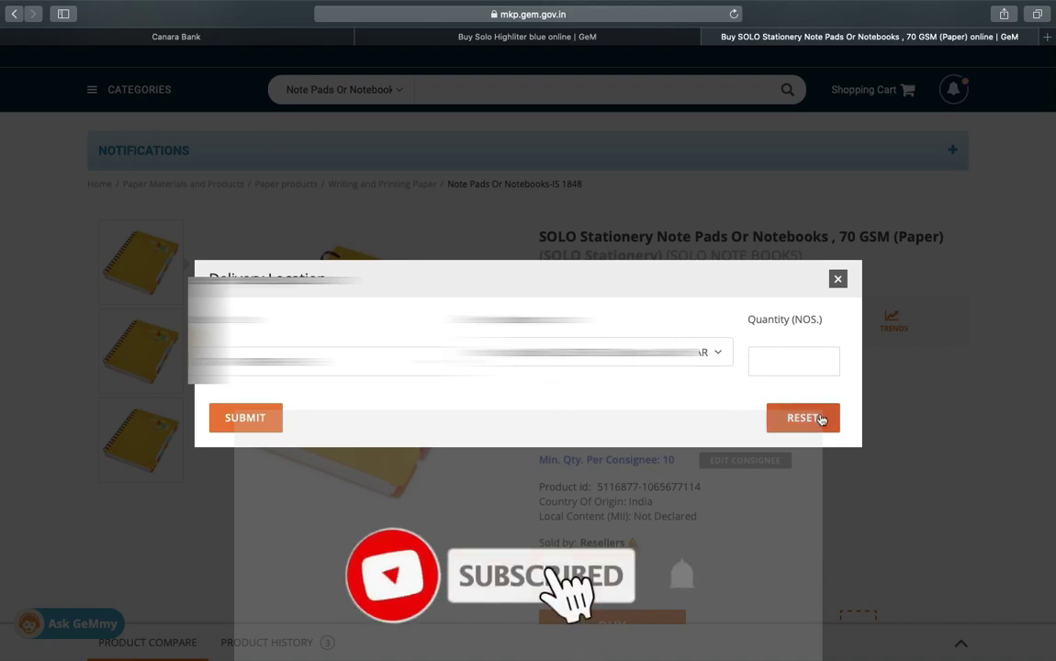
{"action": "left_click", "coordinate": [837, 279]}
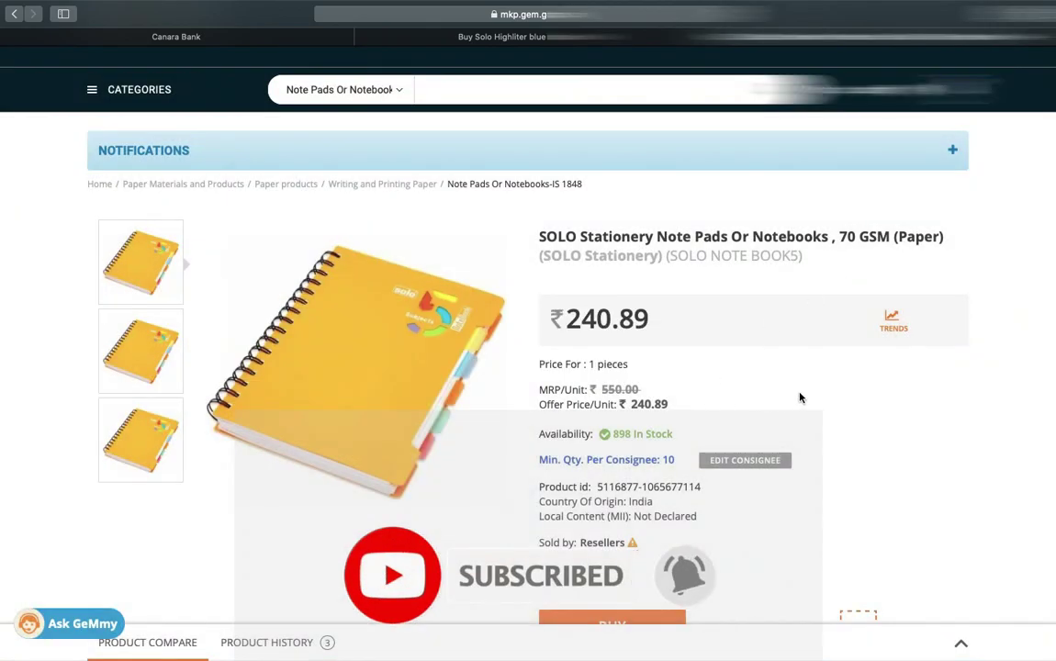
{"action": "scroll", "coordinate": [797, 397], "scroll_direction": "down", "scroll_amount": 2}
{"action": "scroll", "coordinate": [748, 364], "scroll_direction": "up", "scroll_amount": 2}
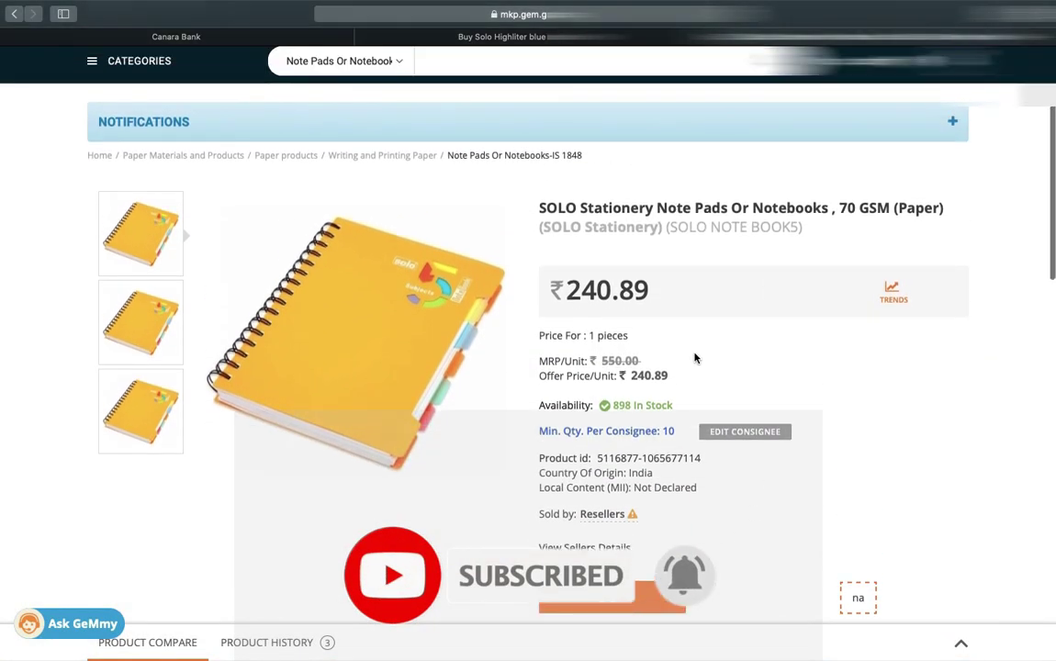
{"action": "scroll", "coordinate": [632, 457], "scroll_direction": "down", "scroll_amount": 3}
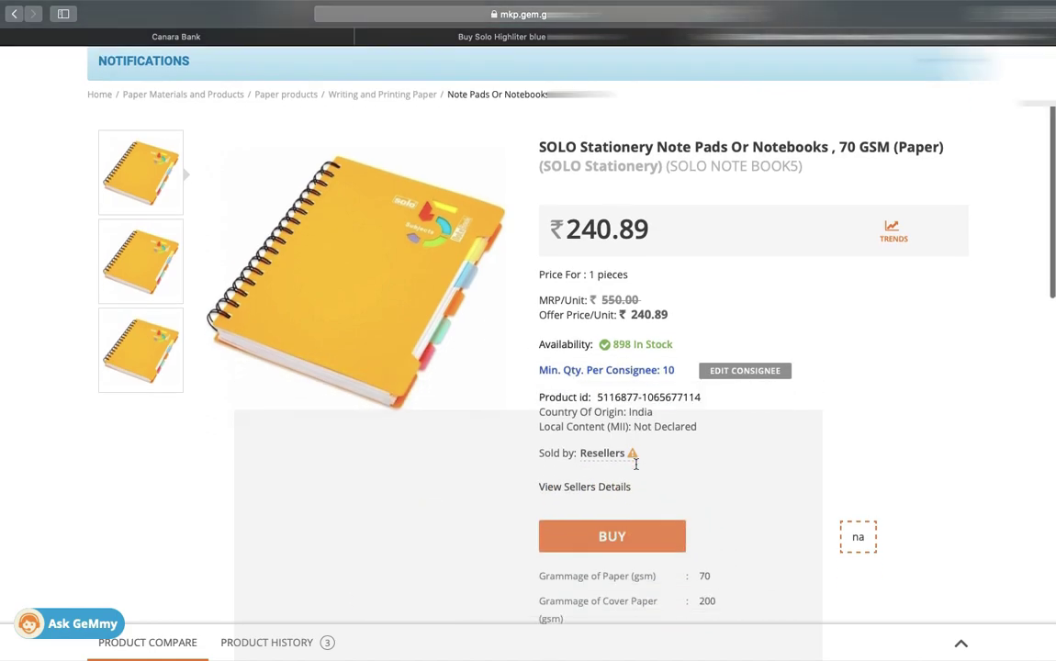
{"action": "scroll", "coordinate": [640, 454], "scroll_direction": "up", "scroll_amount": 3}
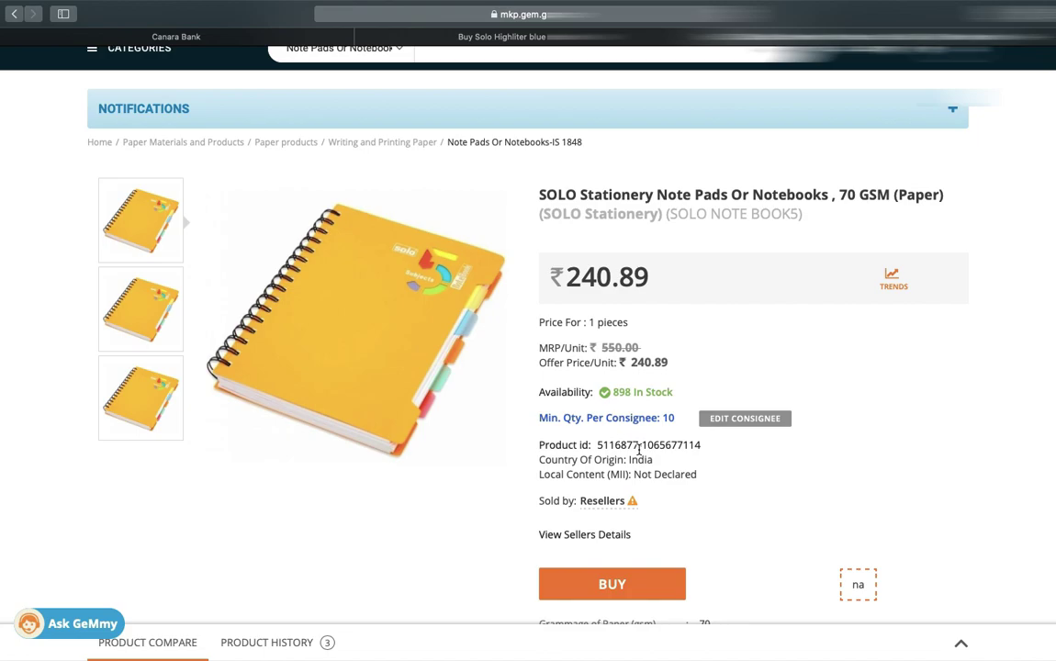
Step: Add 10 SOLO Stationery notebooks to the cart as a direct purchase, then decline the site's location request
{"action": "scroll", "coordinate": [639, 449], "scroll_direction": "down", "scroll_amount": 2}
{"action": "right_click", "coordinate": [641, 448]}
{"action": "left_click", "coordinate": [595, 494]}
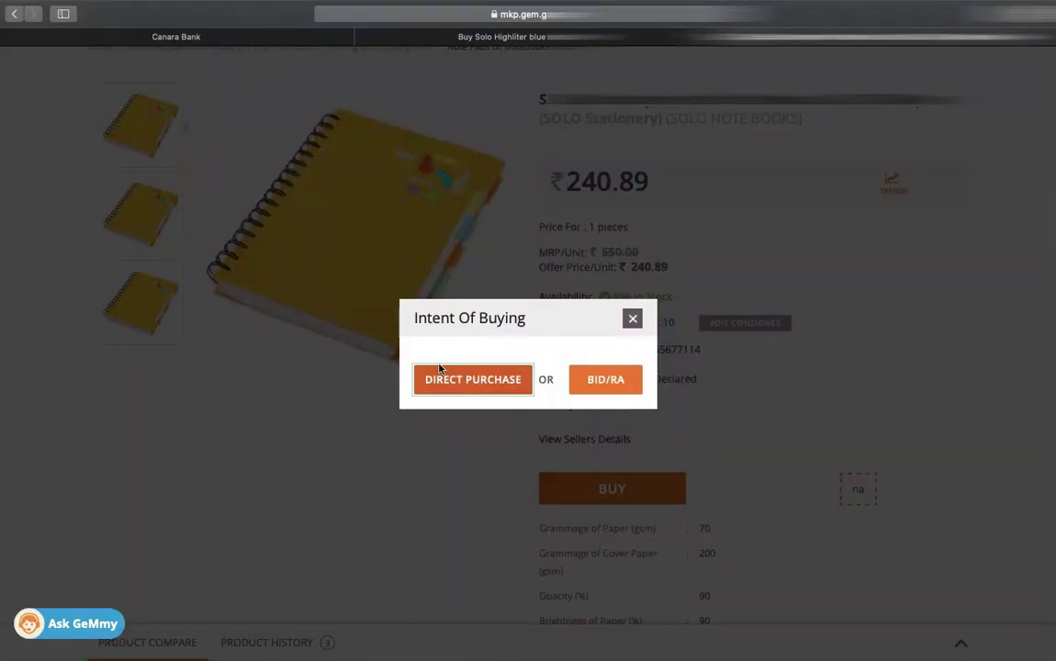
{"action": "left_click", "coordinate": [464, 376]}
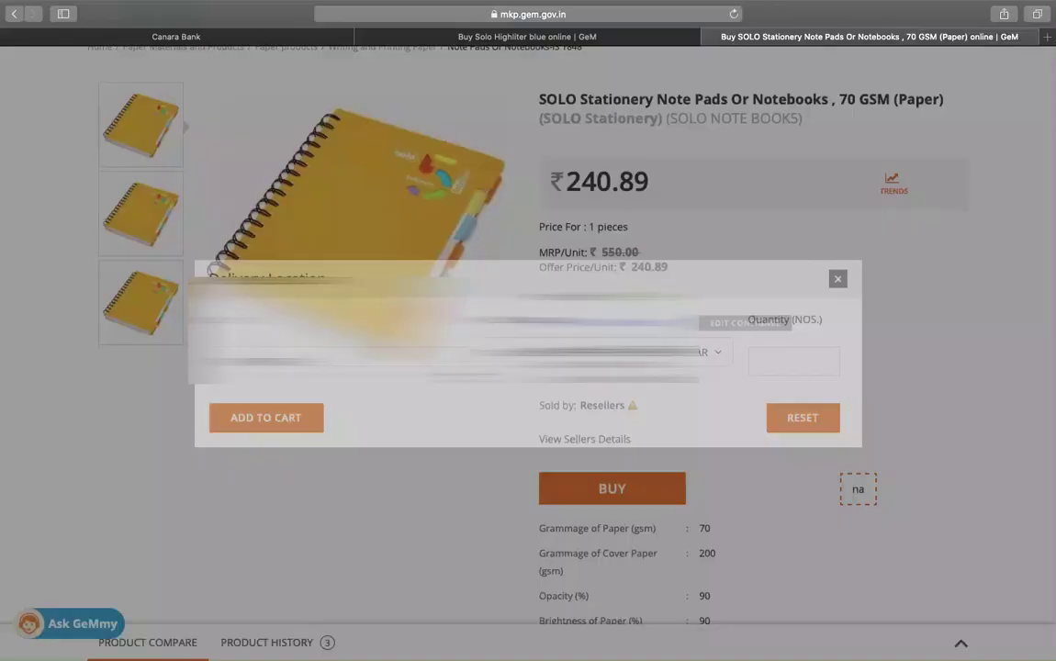
{"action": "key", "text": "super+Tab"}
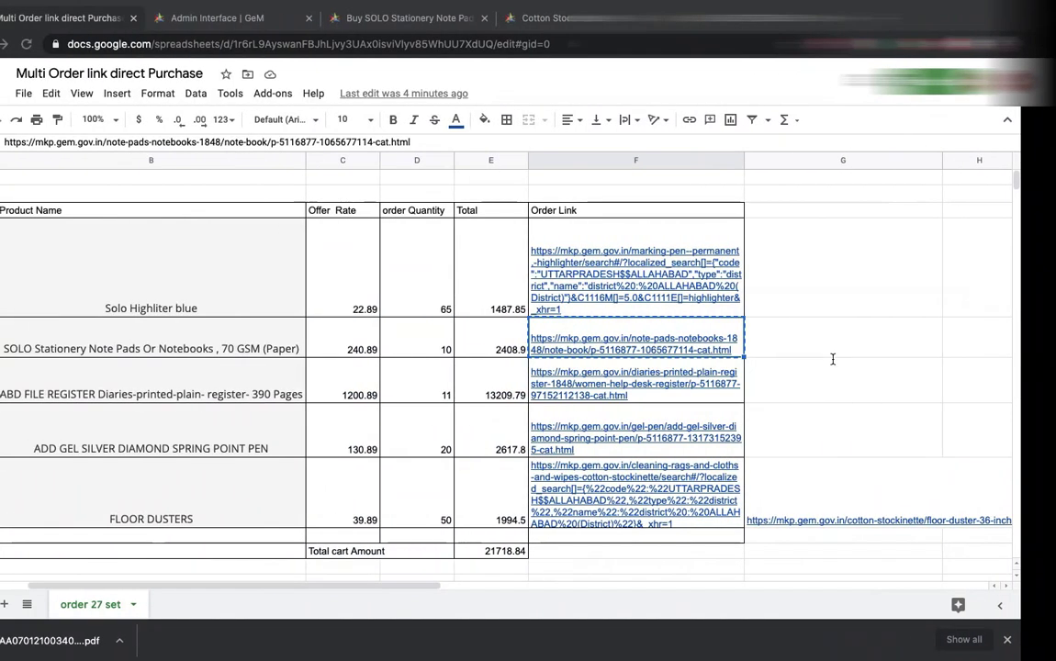
{"action": "key", "text": "super+Tab"}
{"action": "type", "text": "1"}
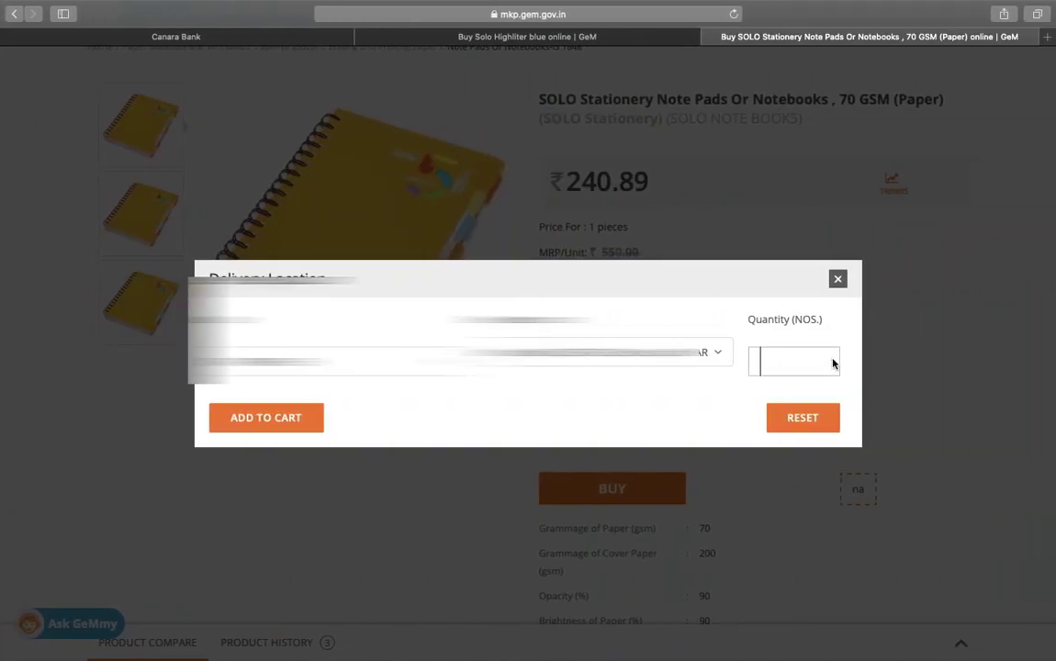
{"action": "type", "text": "0"}
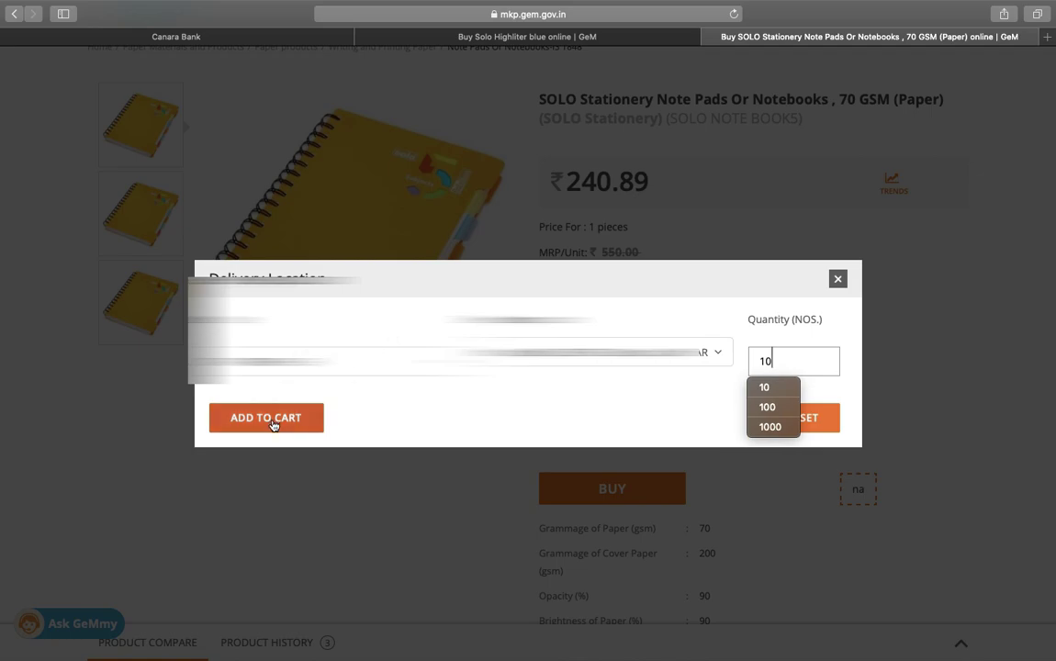
{"action": "left_click", "coordinate": [273, 423]}
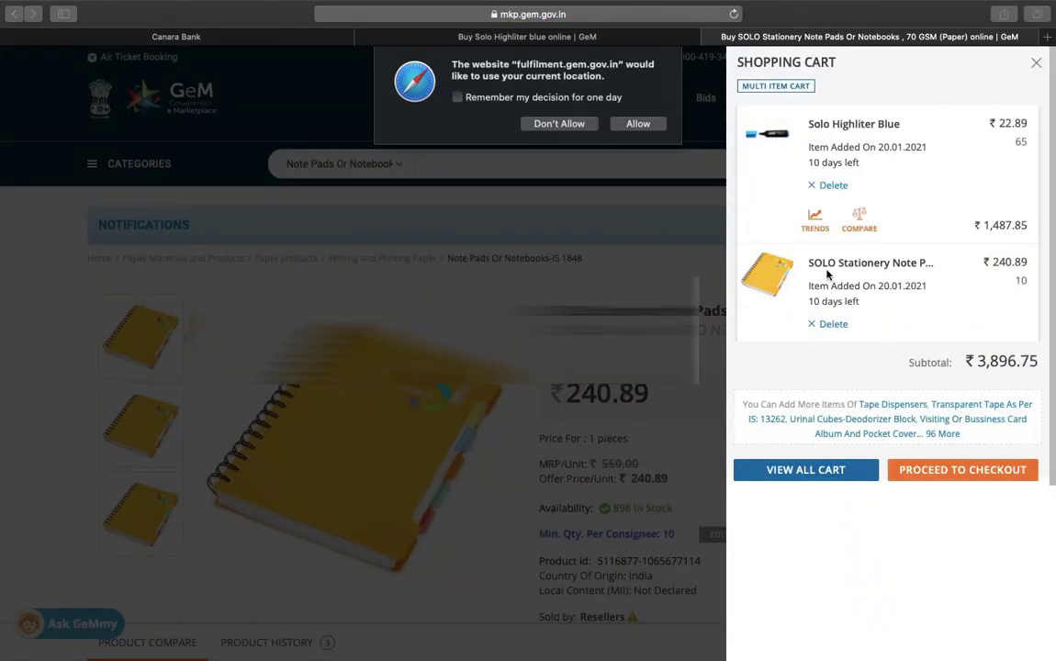
{"action": "left_click", "coordinate": [564, 127]}
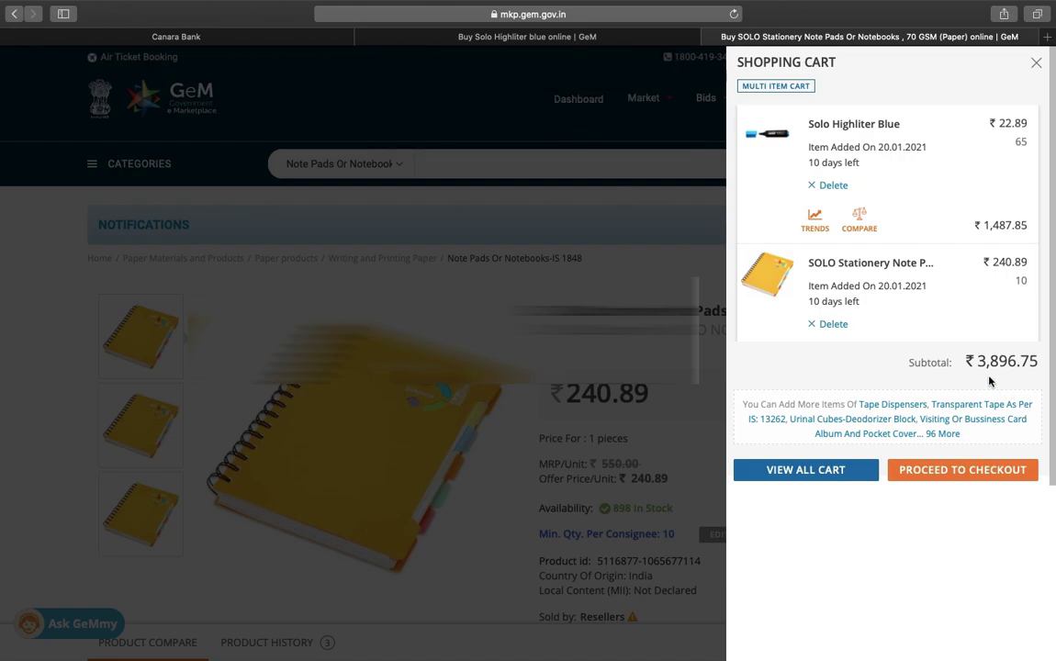
Step: Check the cart subtotal against the spreadsheet, then copy the ABD FILE REGISTER order link and open it in Safari
{"action": "triple_click", "coordinate": [1038, 360]}
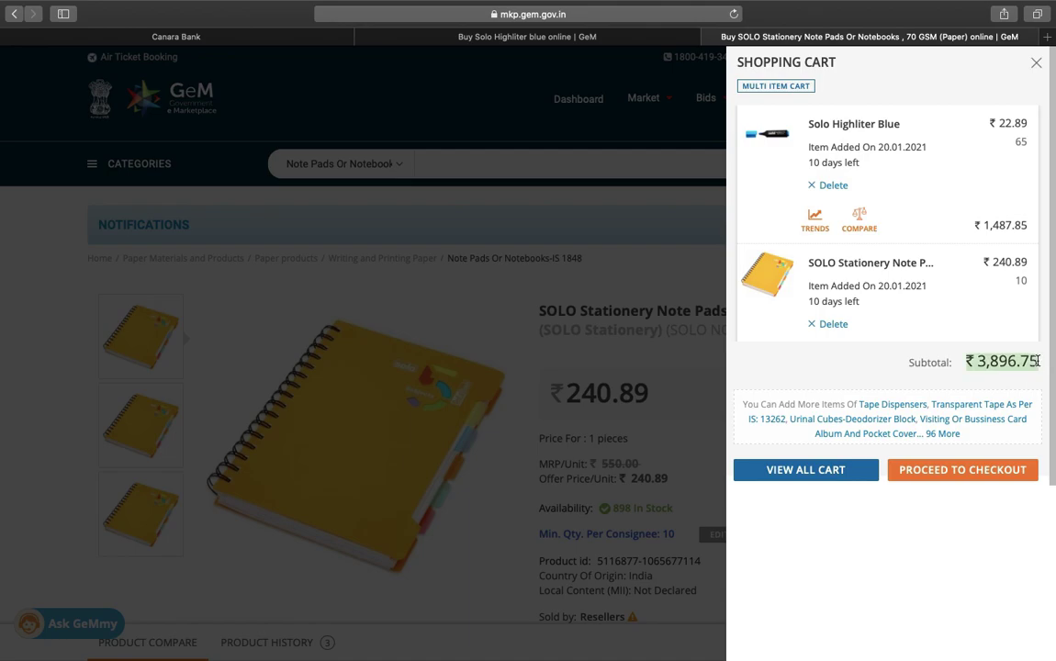
{"action": "key", "text": "ctrl+Left"}
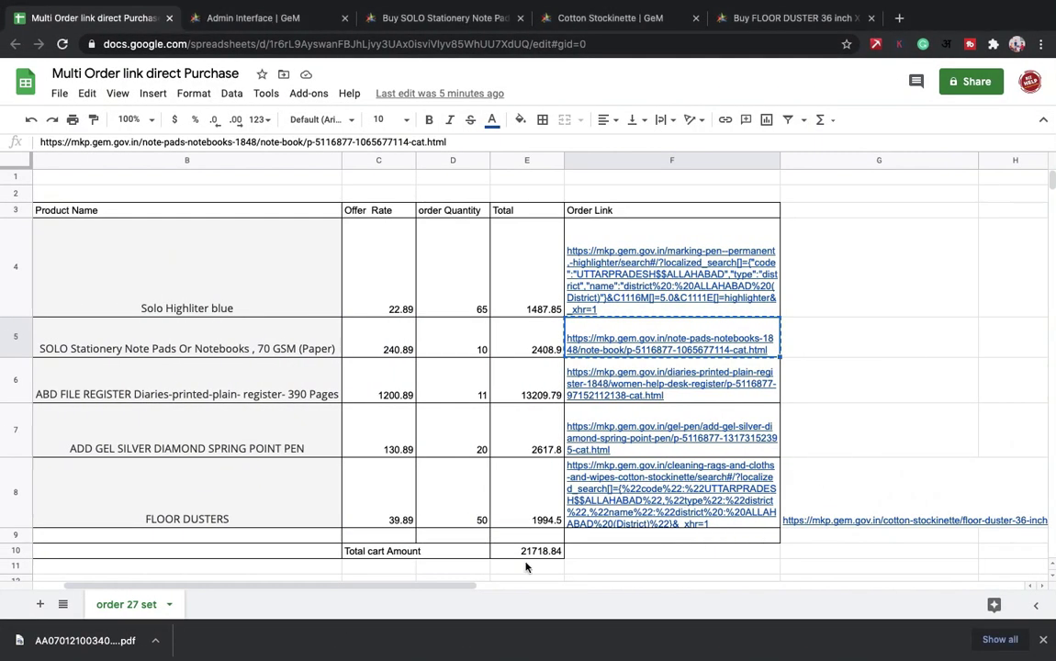
{"action": "left_click", "coordinate": [973, 374]}
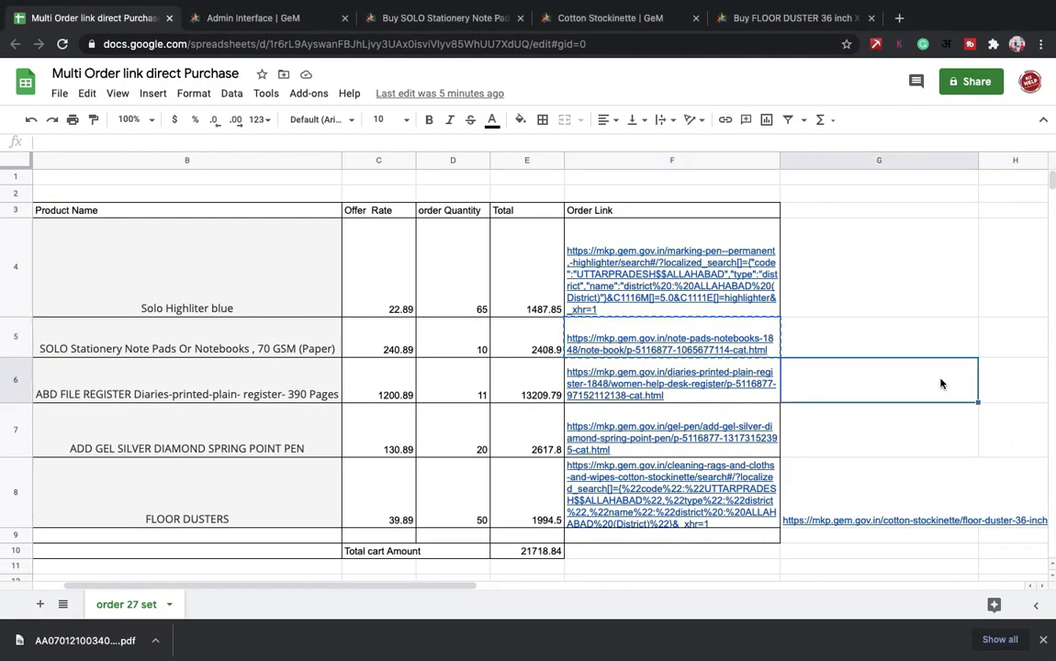
{"action": "key", "text": "Left"}
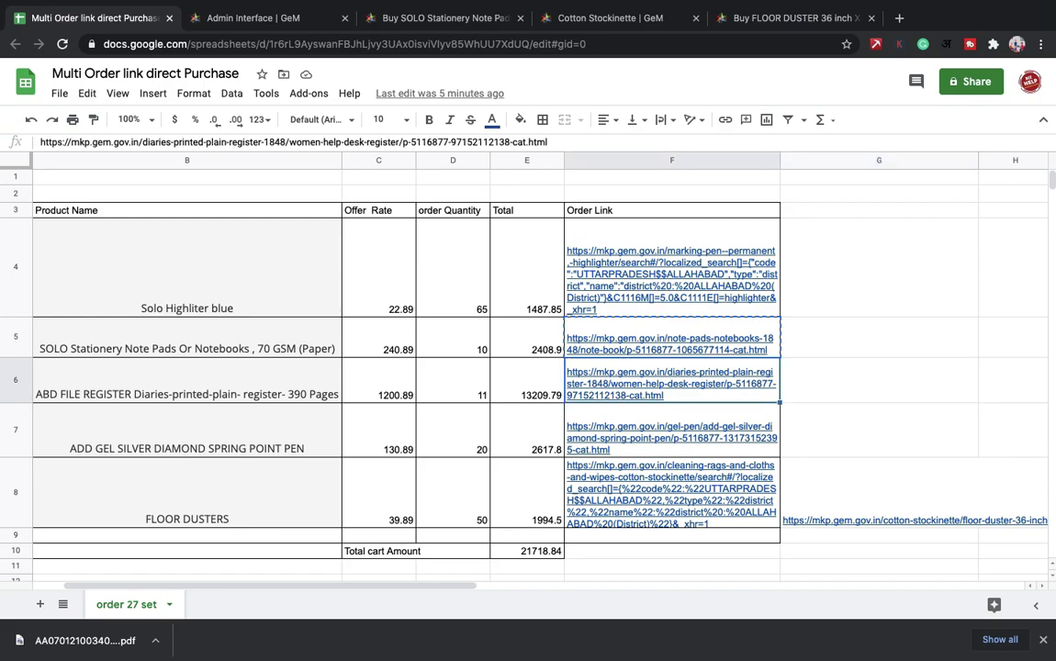
{"action": "key", "text": "ctrl+Right"}
{"action": "left_click", "coordinate": [525, 17]}
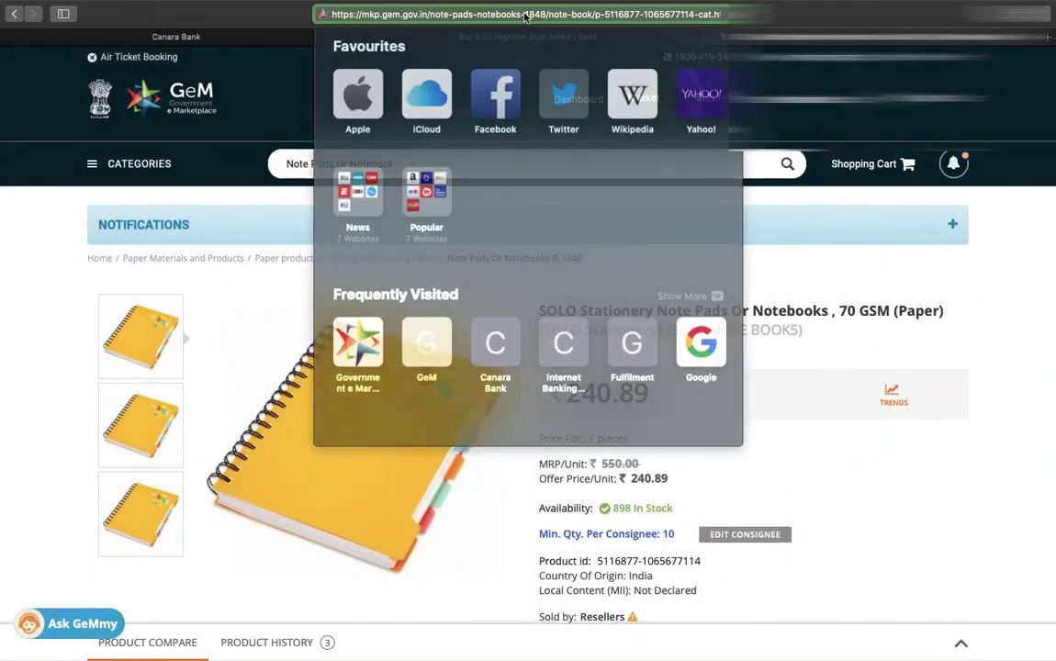
{"action": "key", "text": "super+v"}
{"action": "key", "text": "Return"}
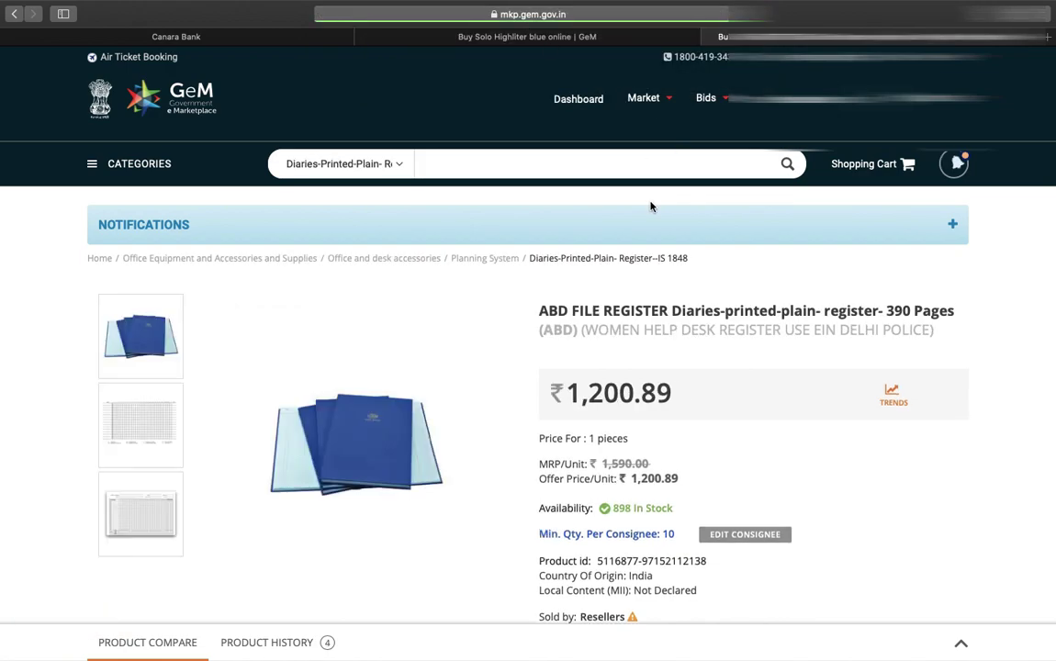
Step: Check the register's order quantity in the spreadsheet, add 11 to the cart as a direct purchase and decline location access
{"action": "scroll", "coordinate": [700, 420], "scroll_direction": "down", "scroll_amount": 2}
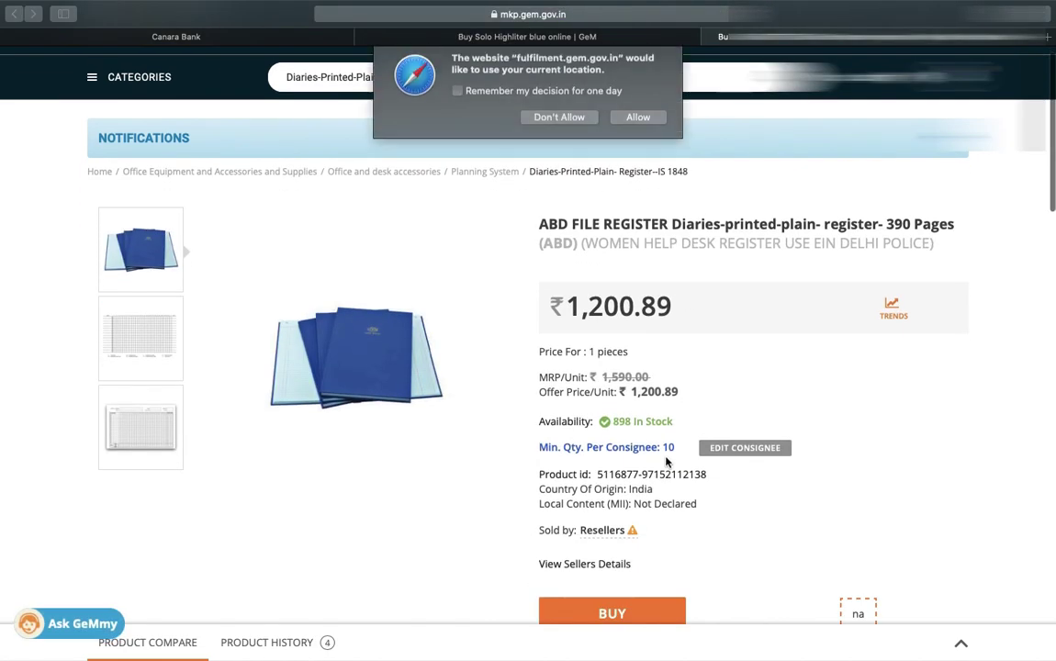
{"action": "scroll", "coordinate": [711, 386], "scroll_direction": "down", "scroll_amount": 3}
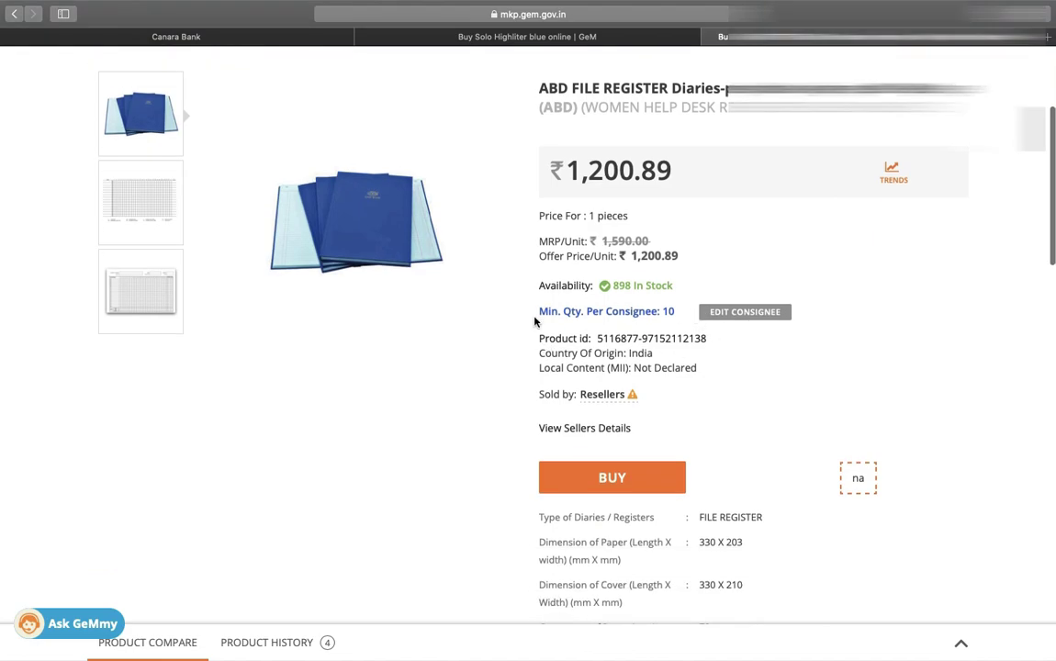
{"action": "key", "text": "super+Tab"}
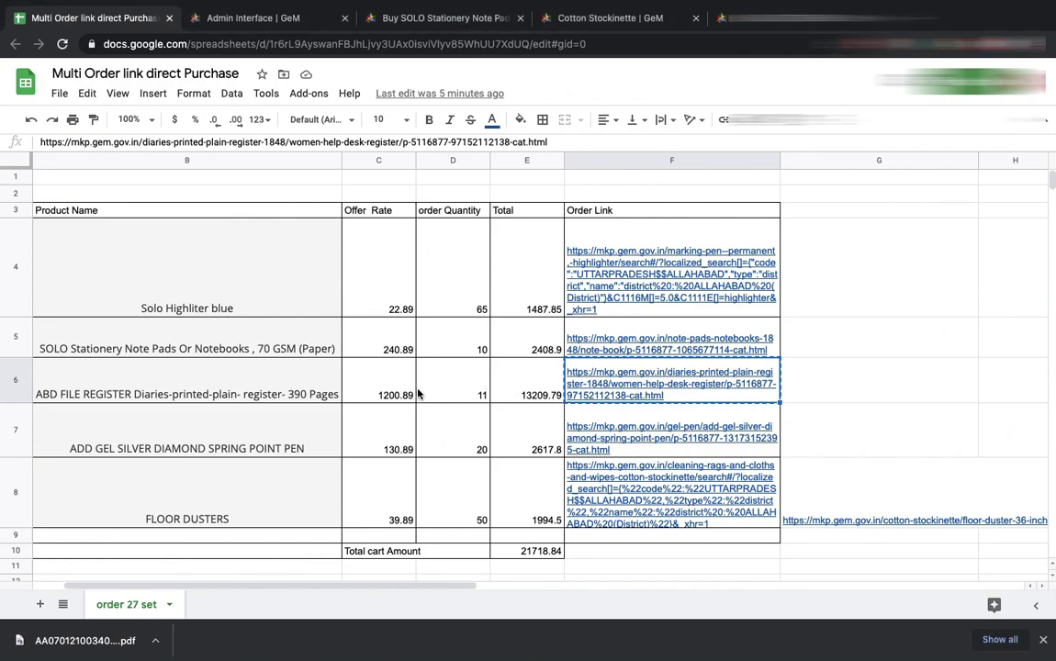
{"action": "key", "text": "super+Tab"}
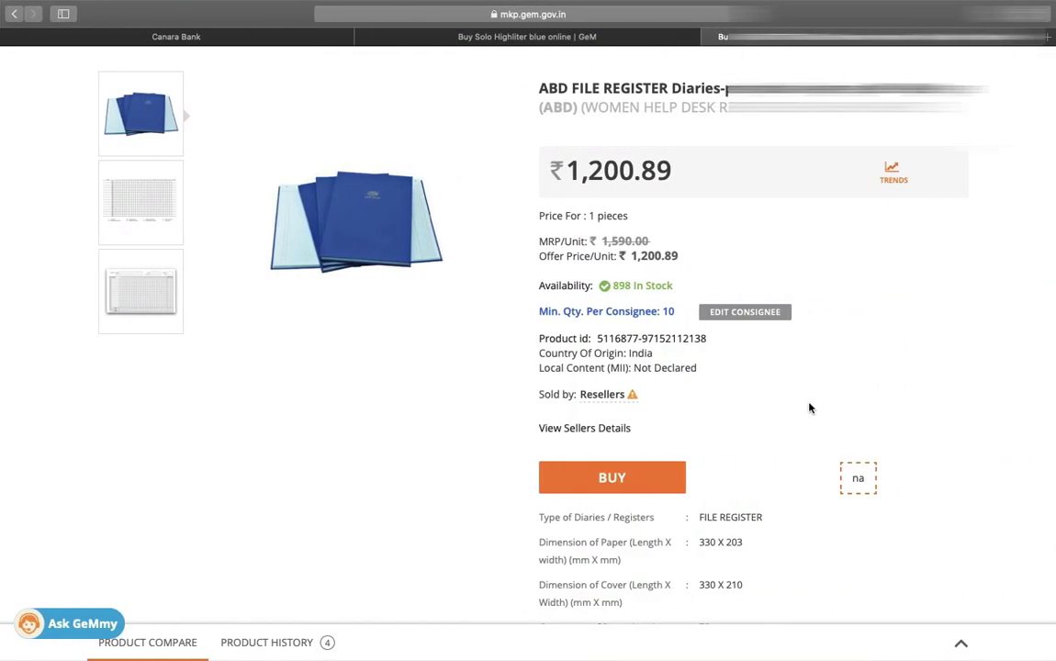
{"action": "left_click", "coordinate": [650, 479]}
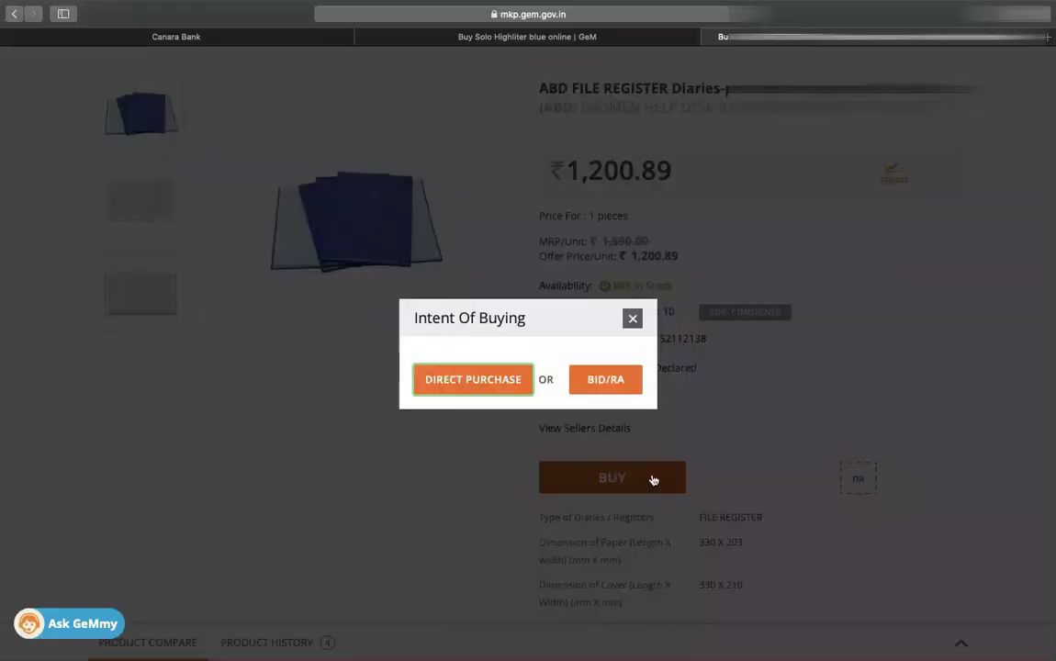
{"action": "left_click", "coordinate": [503, 388]}
{"action": "key", "text": "super+Tab"}
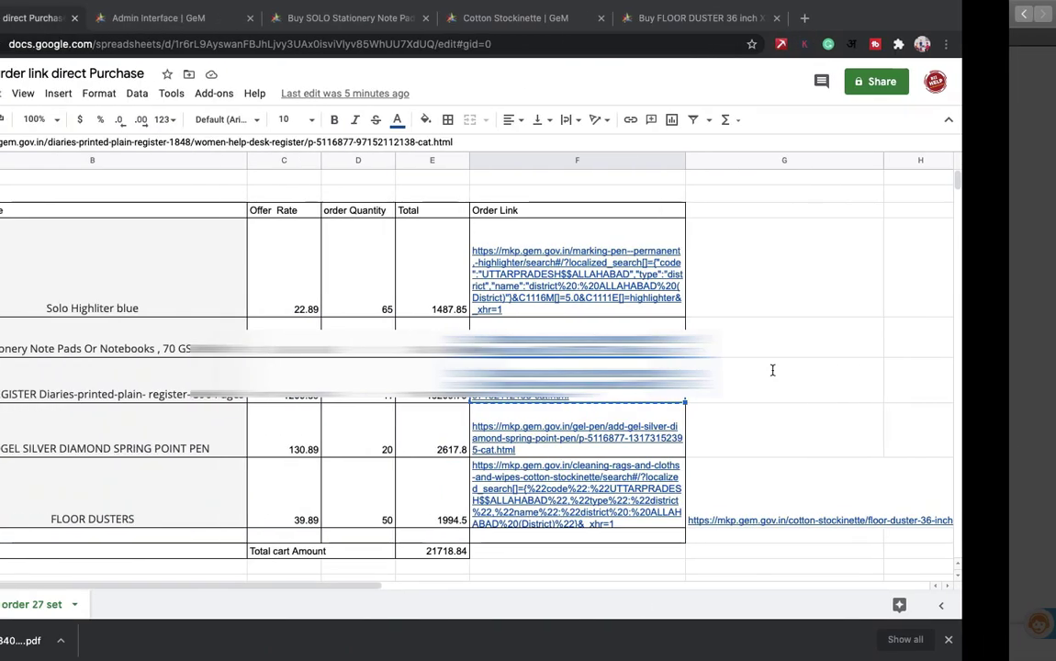
{"action": "key", "text": "super+Tab"}
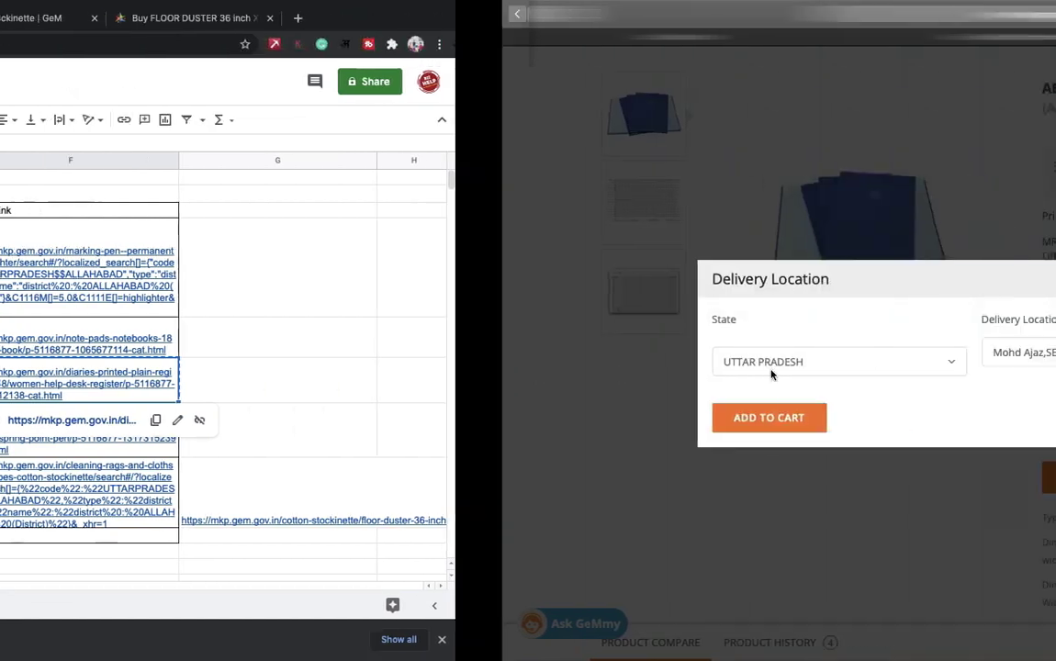
{"action": "left_click", "coordinate": [277, 428]}
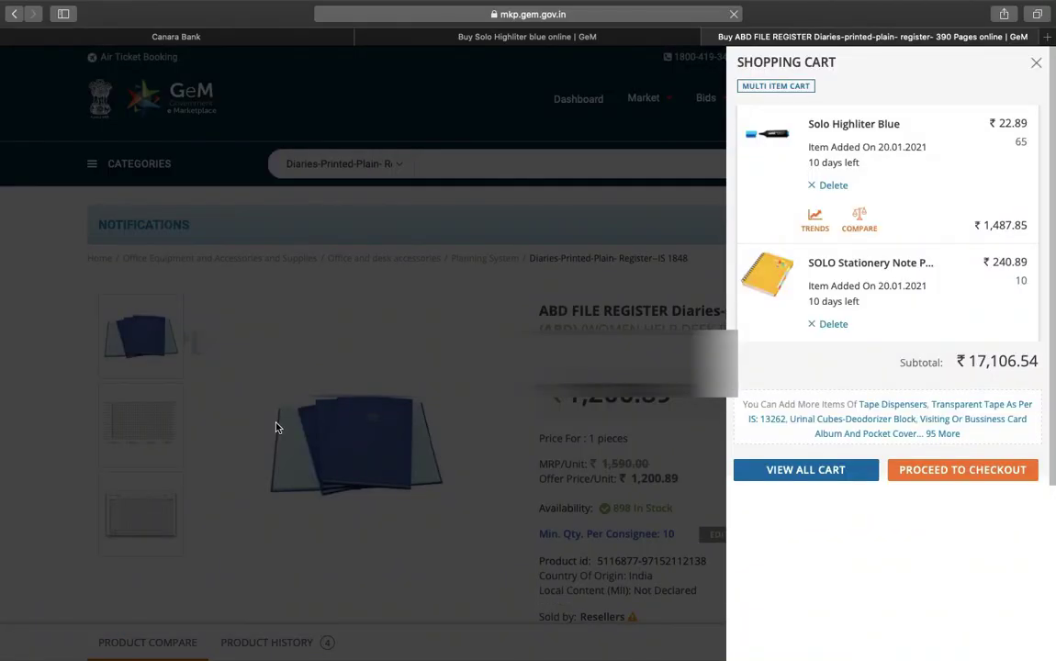
{"action": "scroll", "coordinate": [949, 260], "scroll_direction": "down", "scroll_amount": 1}
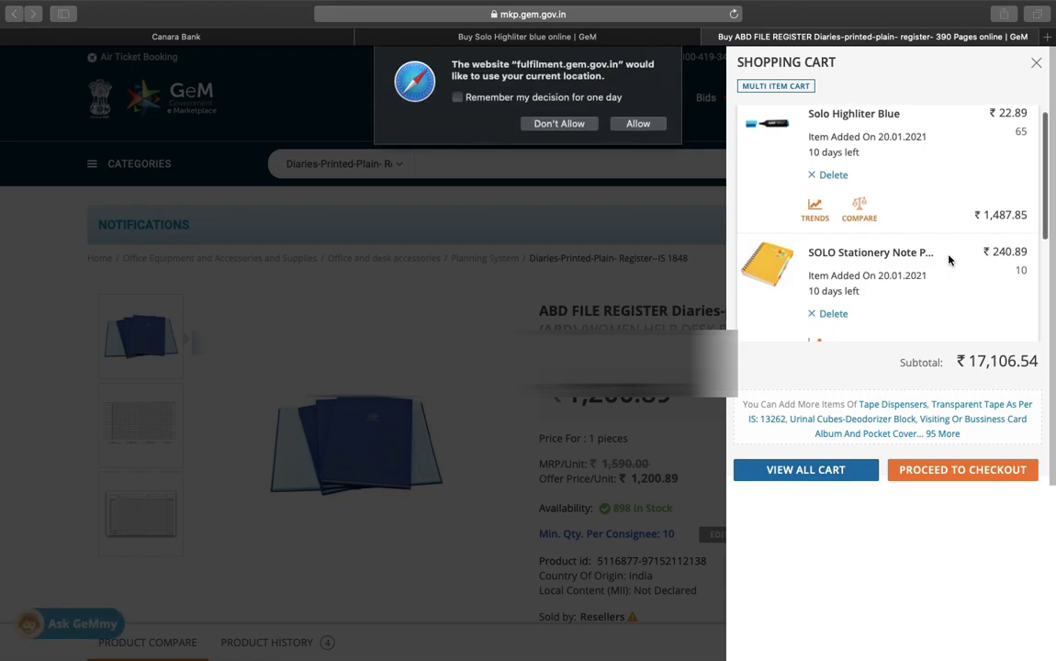
{"action": "left_click", "coordinate": [569, 126]}
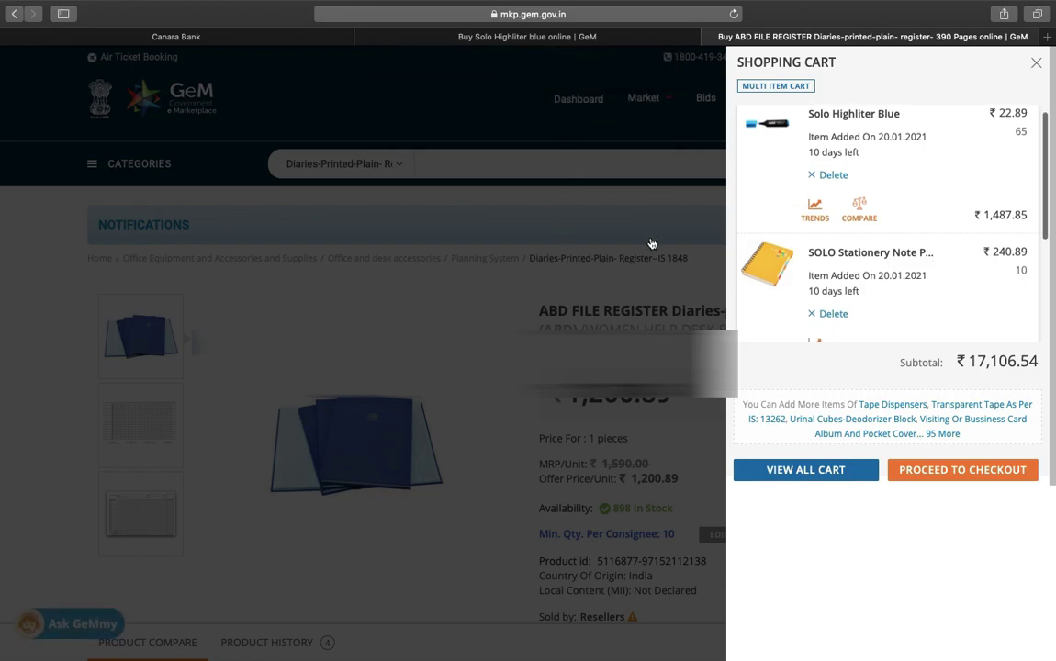
Step: Copy the ADD GEL SILVER DIAMOND SPRING POINT PEN order link from the spreadsheet and open it in Safari
{"action": "key", "text": "super+Tab"}
{"action": "left_click", "coordinate": [707, 420]}
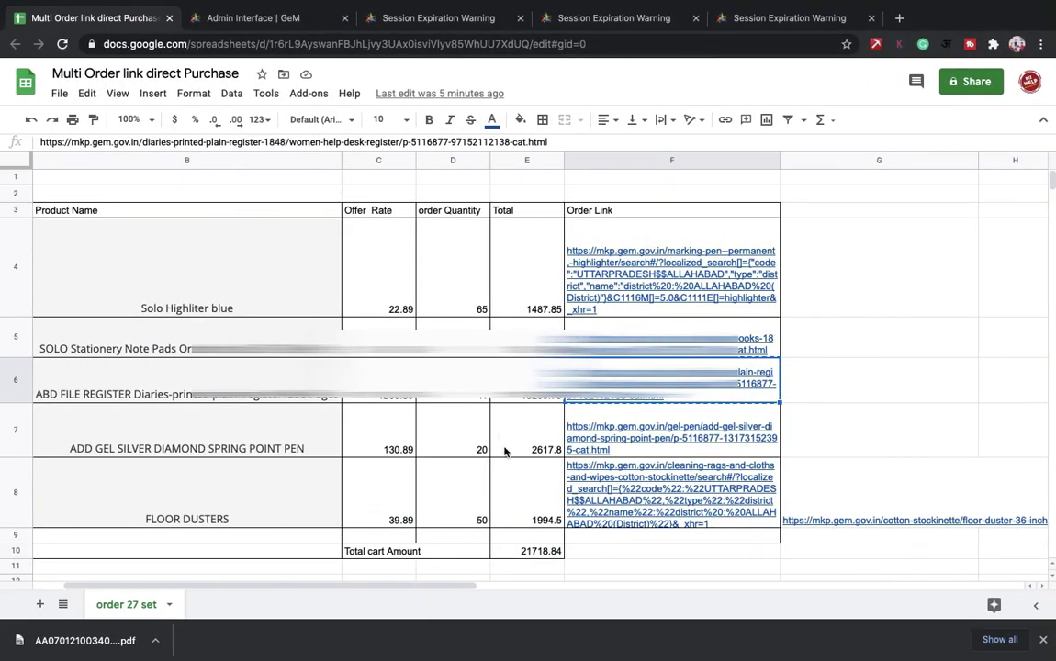
{"action": "key", "text": "super+Tab"}
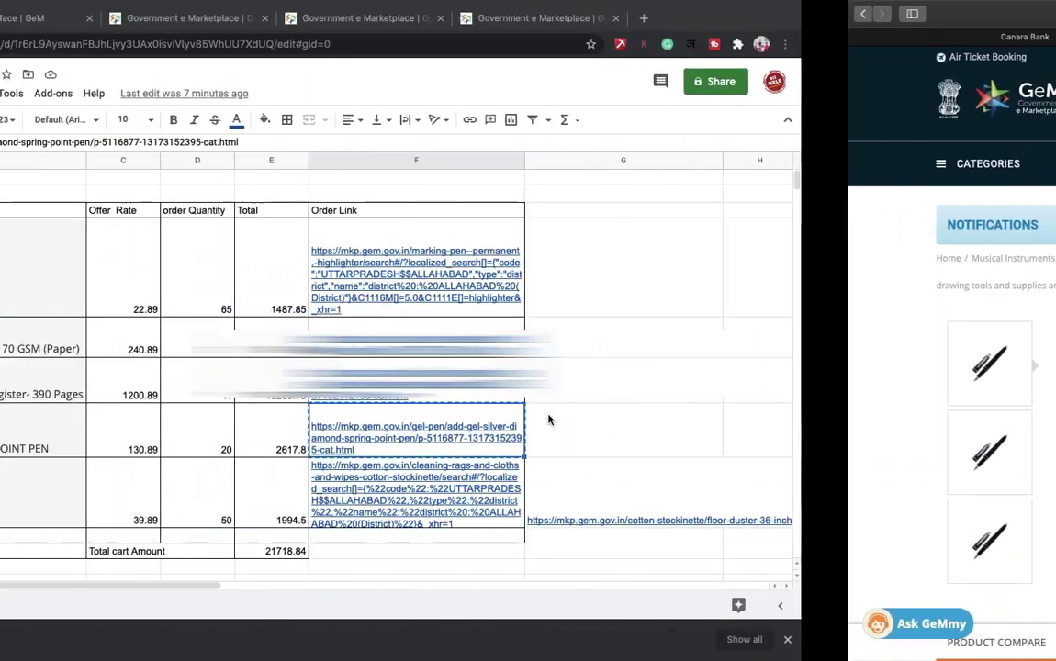
Step: Open the spreadsheet's FLOOR DUSTERS order link in Safari and find the FLOOR DUSTER 36 inch X36 inch product
{"action": "key", "text": "super+Tab"}
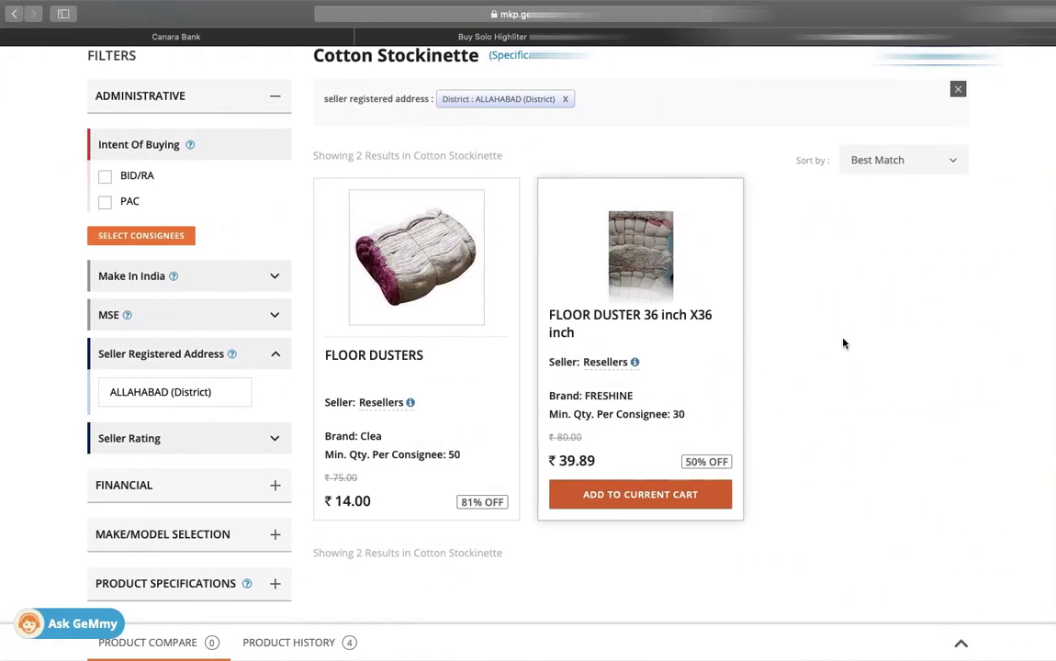
{"action": "key", "text": "super+l"}
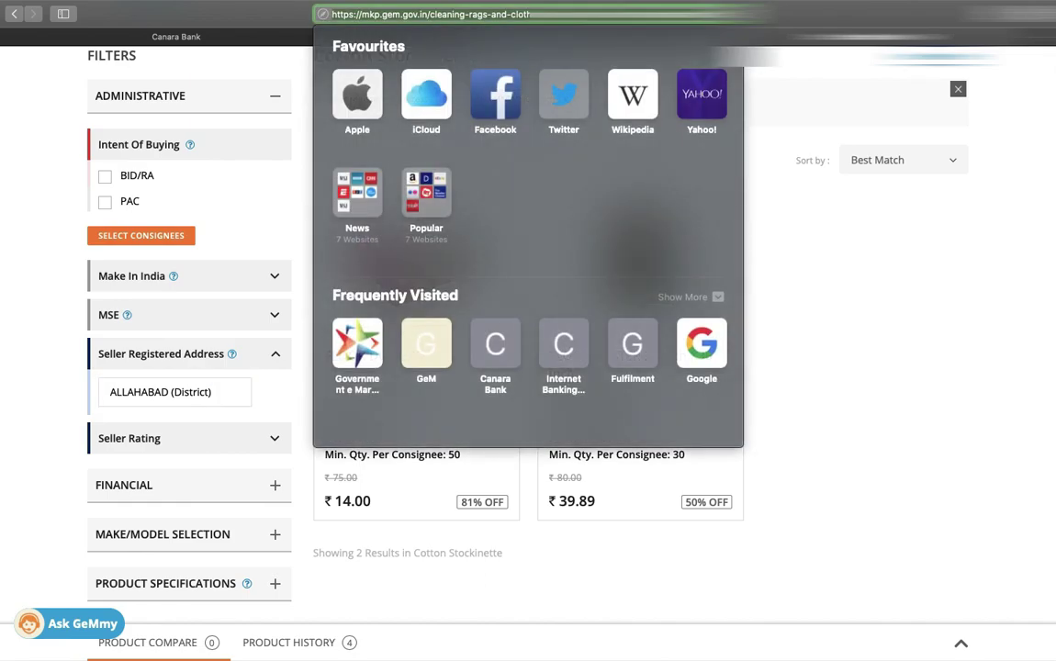
{"action": "key", "text": "super+v"}
{"action": "scroll", "coordinate": [389, 367], "scroll_direction": "down", "scroll_amount": 1}
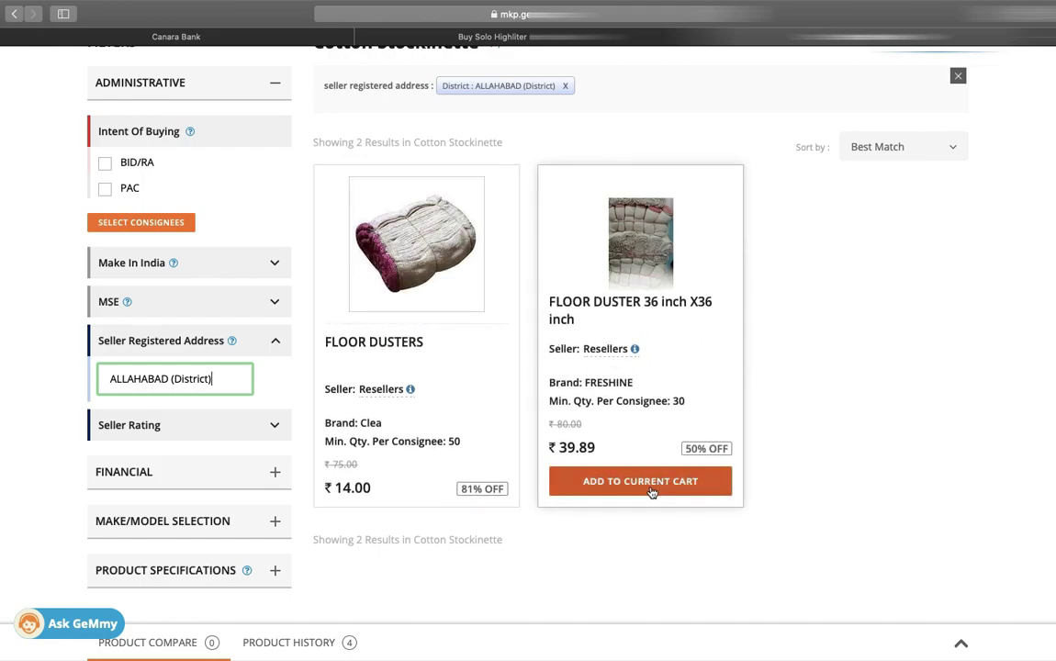
{"action": "scroll", "coordinate": [776, 358], "scroll_direction": "down", "scroll_amount": 2}
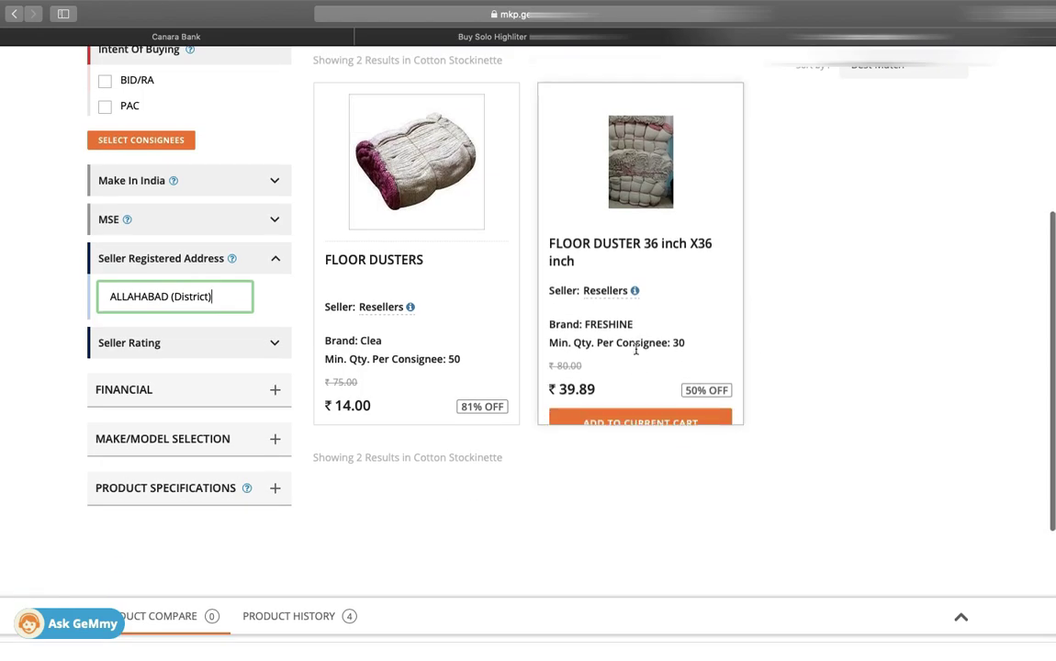
Step: Add 50 FLOOR DUSTER 36 inch X36 inch to the cart as a direct purchase and review the cart's items
{"action": "left_click", "coordinate": [648, 401]}
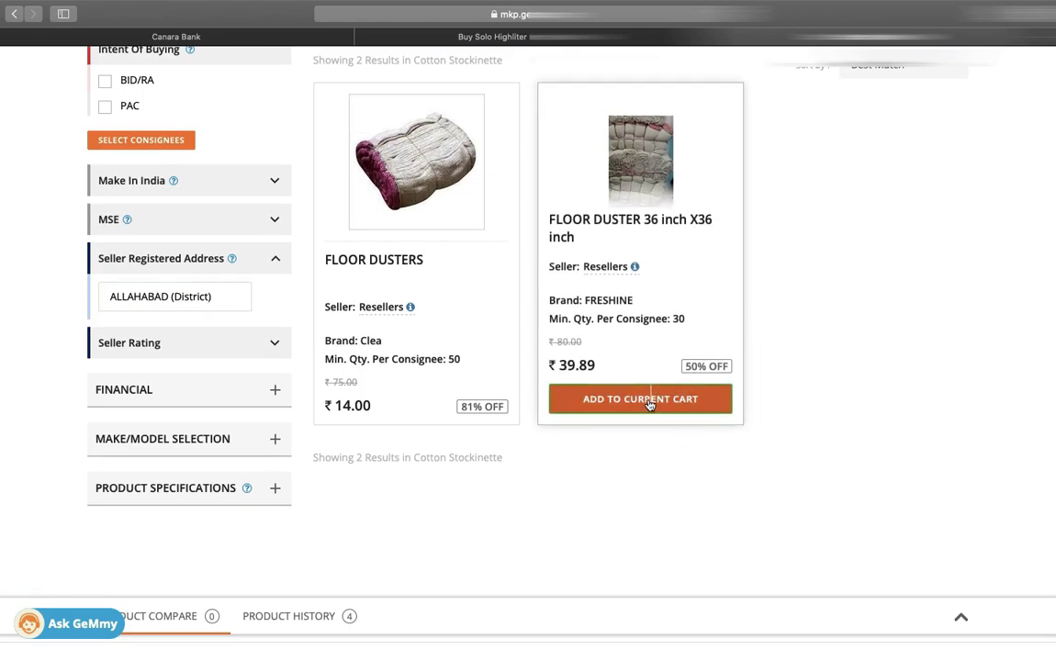
{"action": "left_click", "coordinate": [478, 380]}
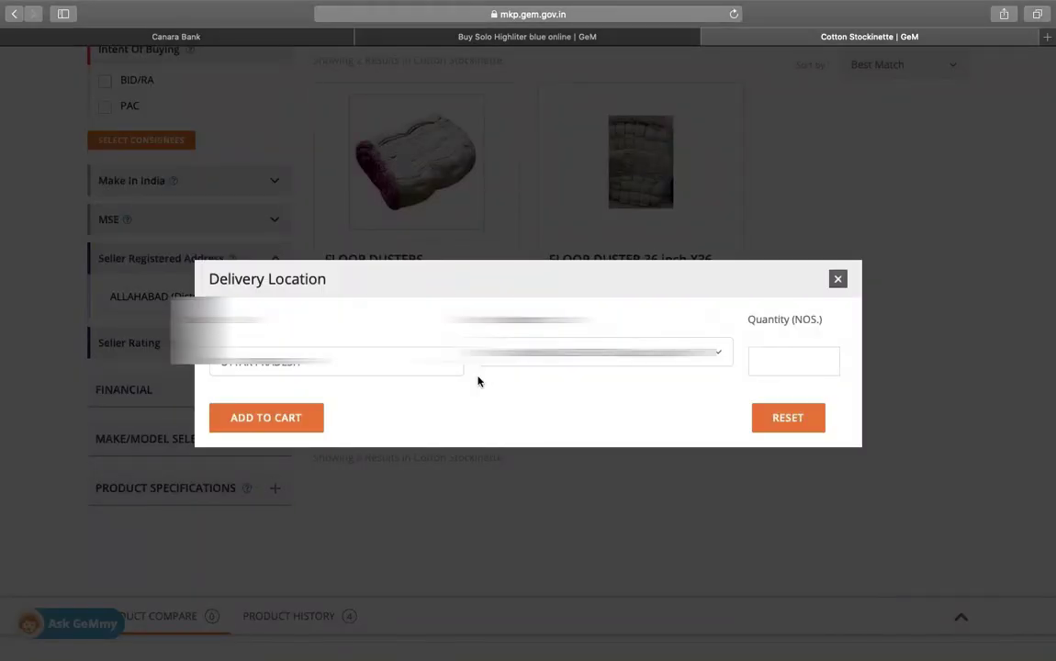
{"action": "key", "text": "ctrl+Left"}
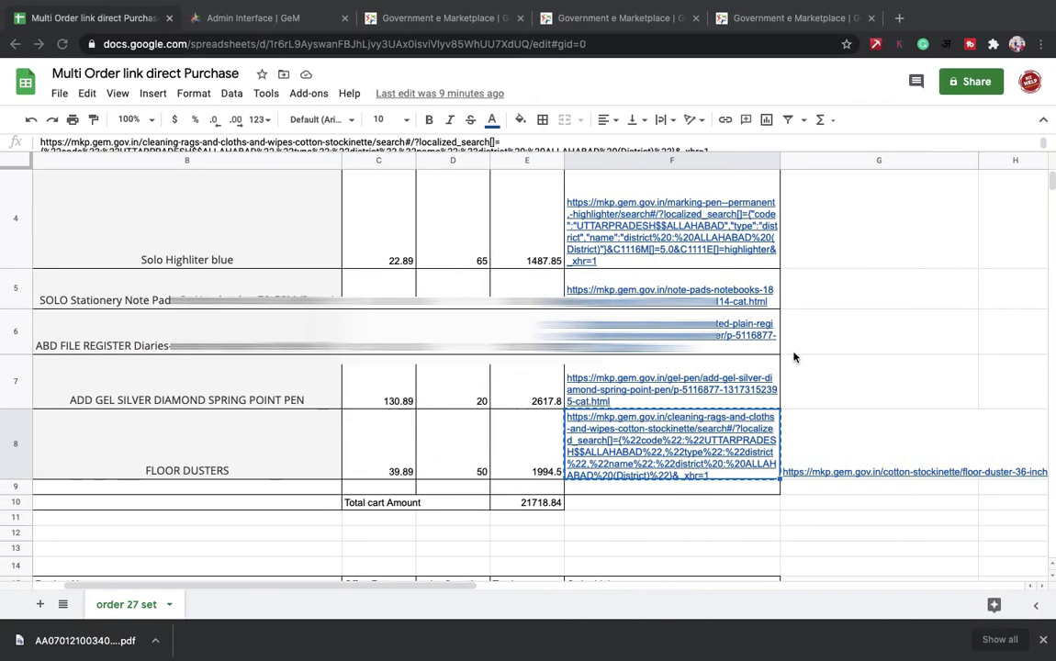
{"action": "key", "text": "ctrl+Right"}
{"action": "left_click", "coordinate": [793, 359]}
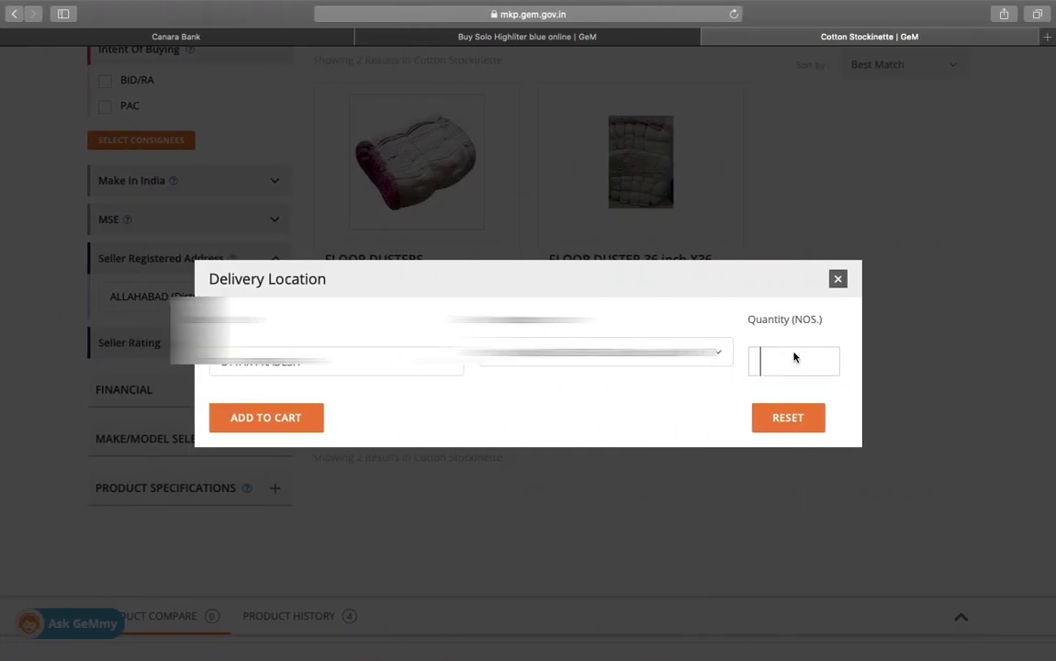
{"action": "type", "text": "50"}
{"action": "left_click", "coordinate": [262, 428]}
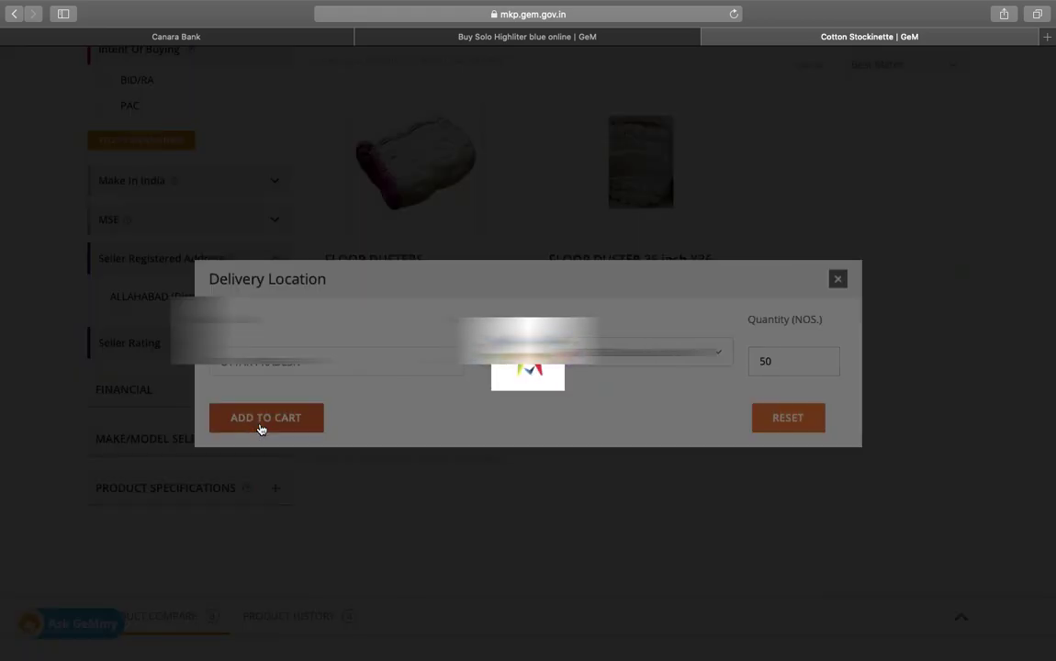
{"action": "scroll", "coordinate": [906, 285], "scroll_direction": "down", "scroll_amount": 6}
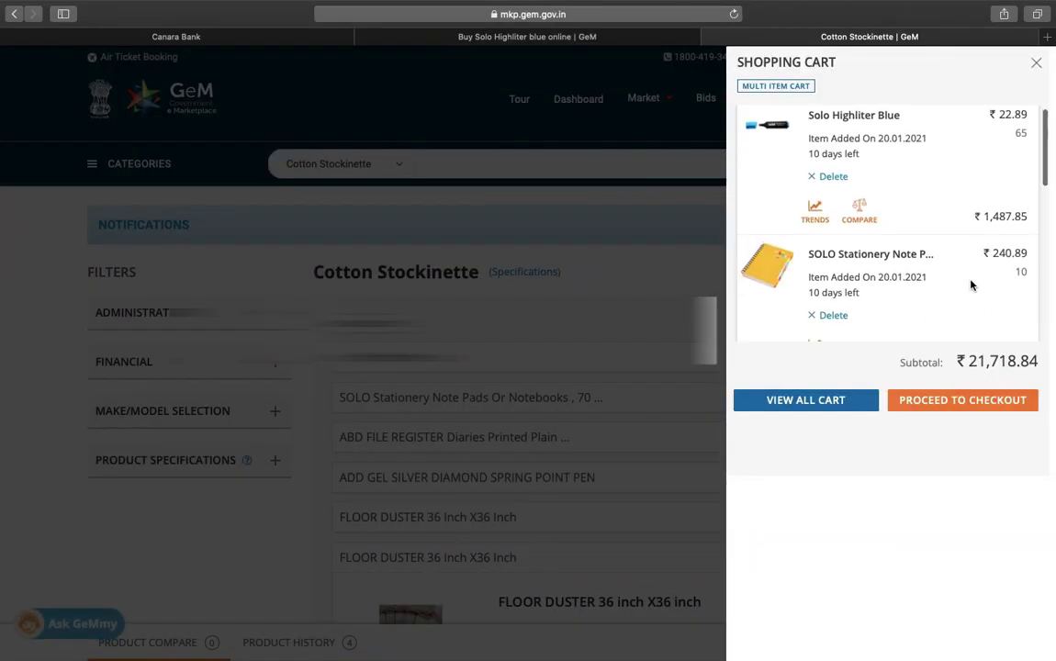
Step: Switch to the order spreadsheet and examine both order tables' quantities, row totals and total cart amounts, including the formulas behind them
{"action": "key", "text": "super+Tab"}
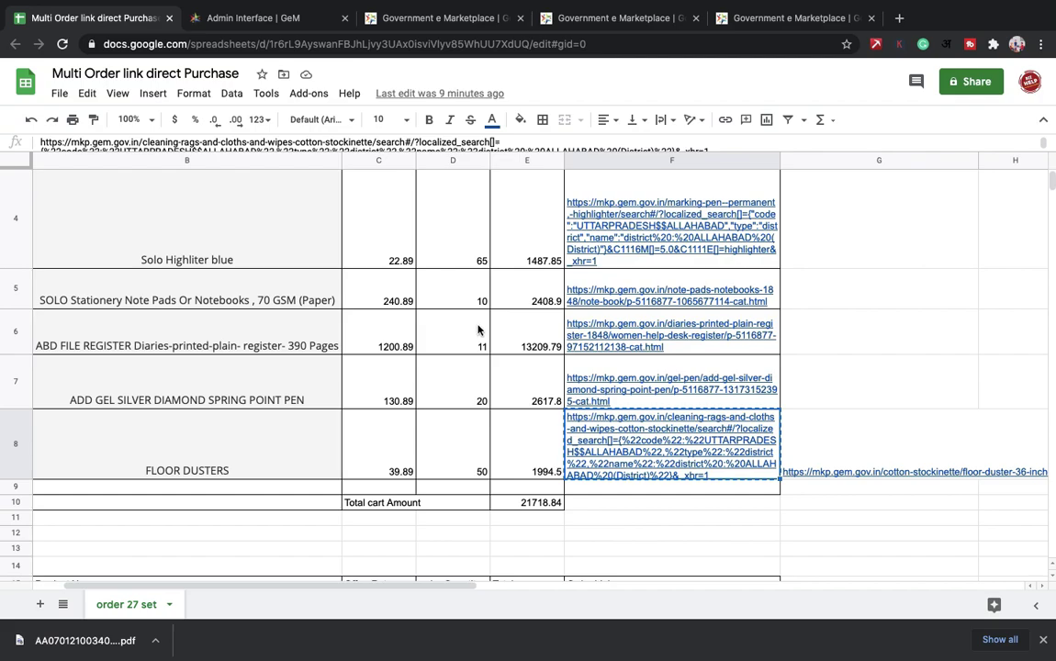
{"action": "scroll", "coordinate": [477, 329], "scroll_direction": "up", "scroll_amount": 1}
{"action": "scroll", "coordinate": [477, 330], "scroll_direction": "down", "scroll_amount": 5}
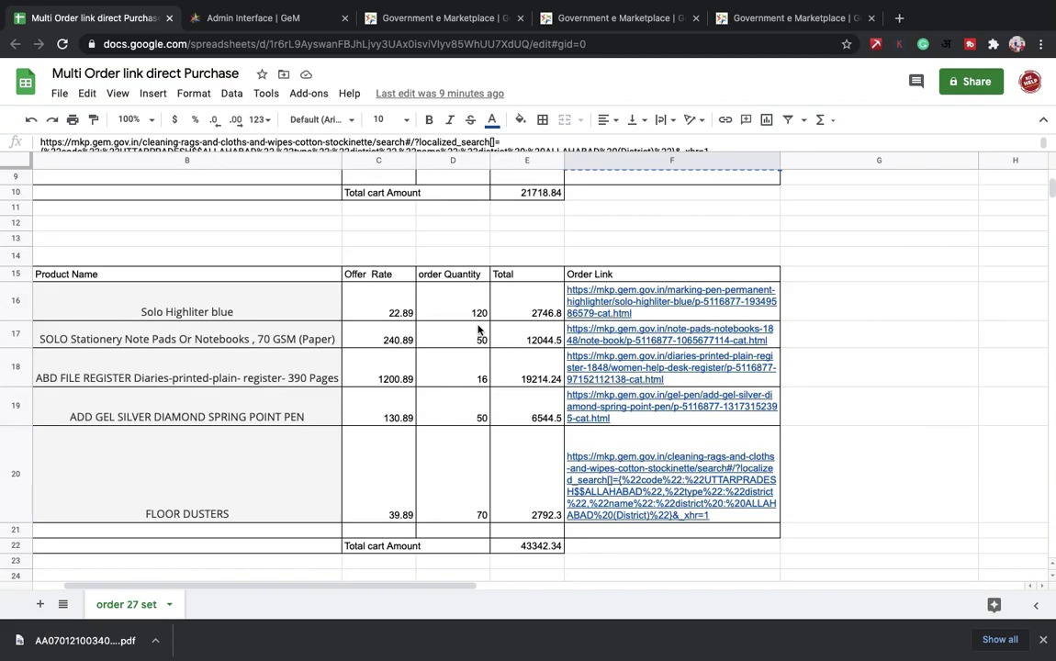
{"action": "left_click", "coordinate": [864, 344]}
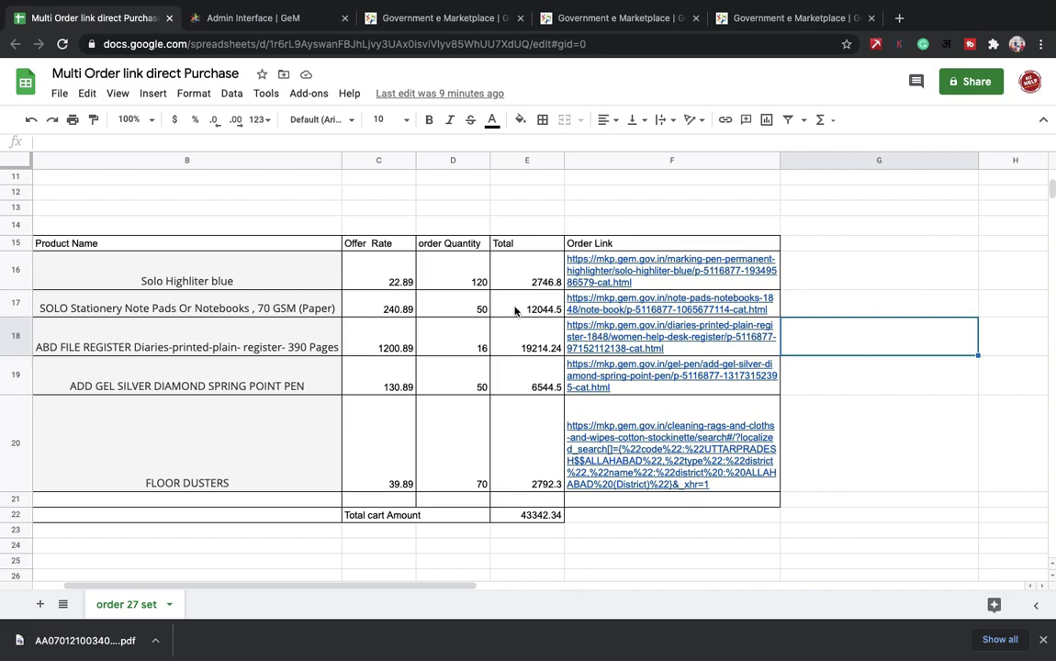
{"action": "scroll", "coordinate": [515, 311], "scroll_direction": "up", "scroll_amount": 5}
{"action": "scroll", "coordinate": [490, 504], "scroll_direction": "down", "scroll_amount": 3}
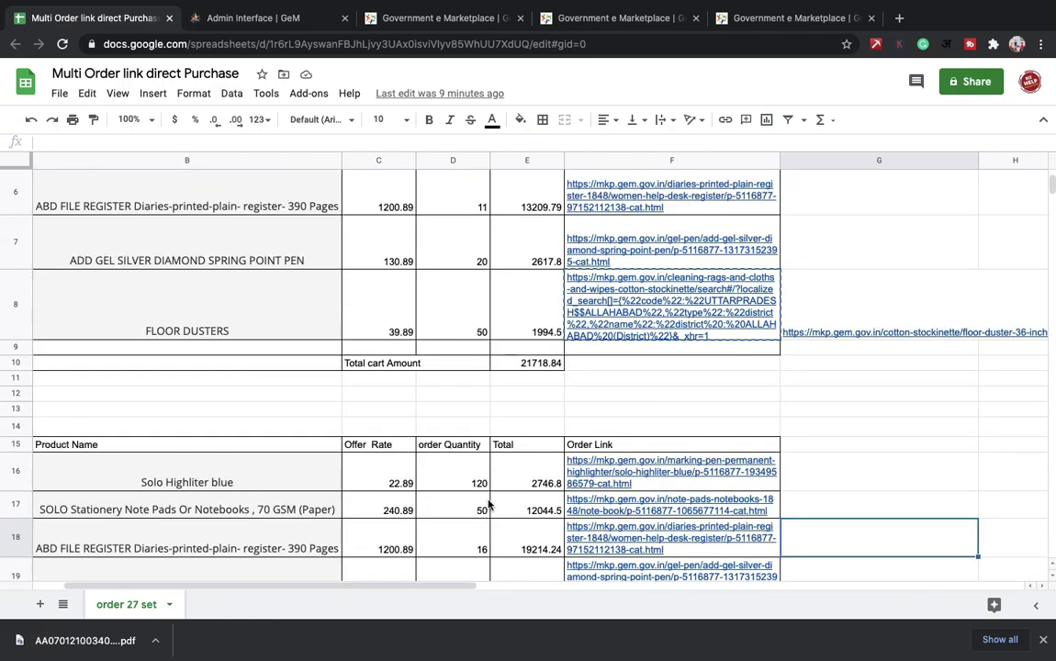
{"action": "scroll", "coordinate": [514, 386], "scroll_direction": "down", "scroll_amount": 4}
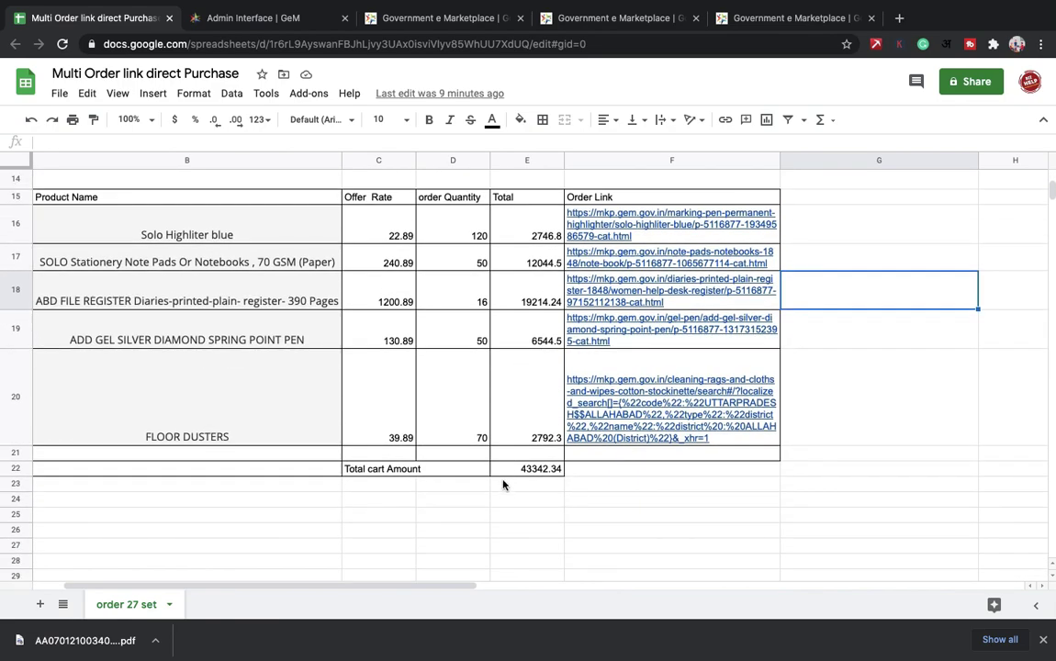
{"action": "left_click", "coordinate": [523, 469]}
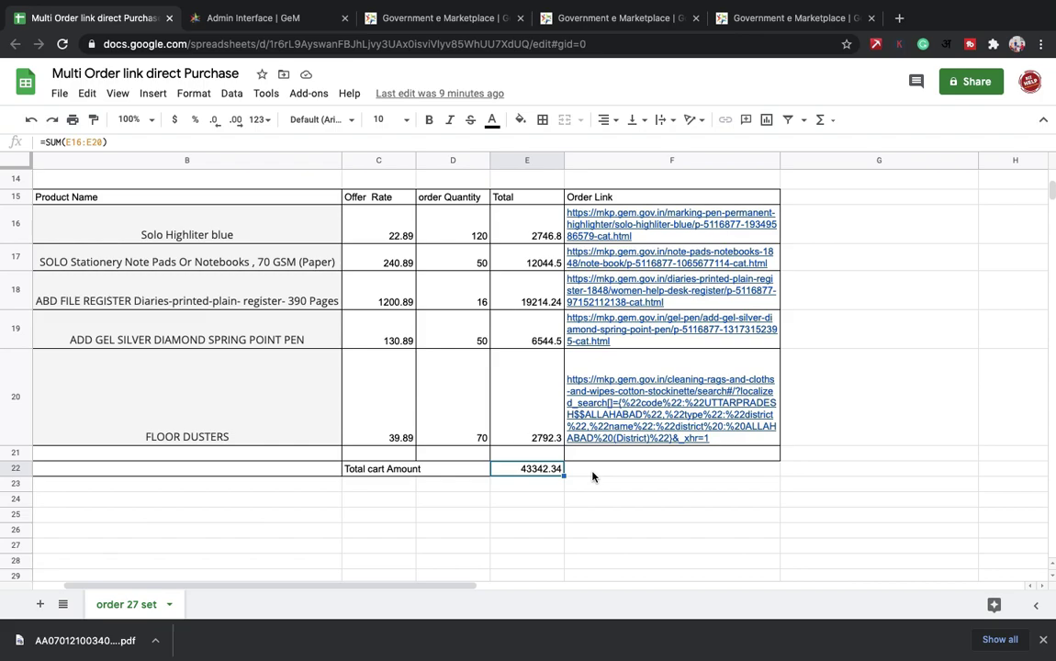
{"action": "left_click", "coordinate": [514, 289]}
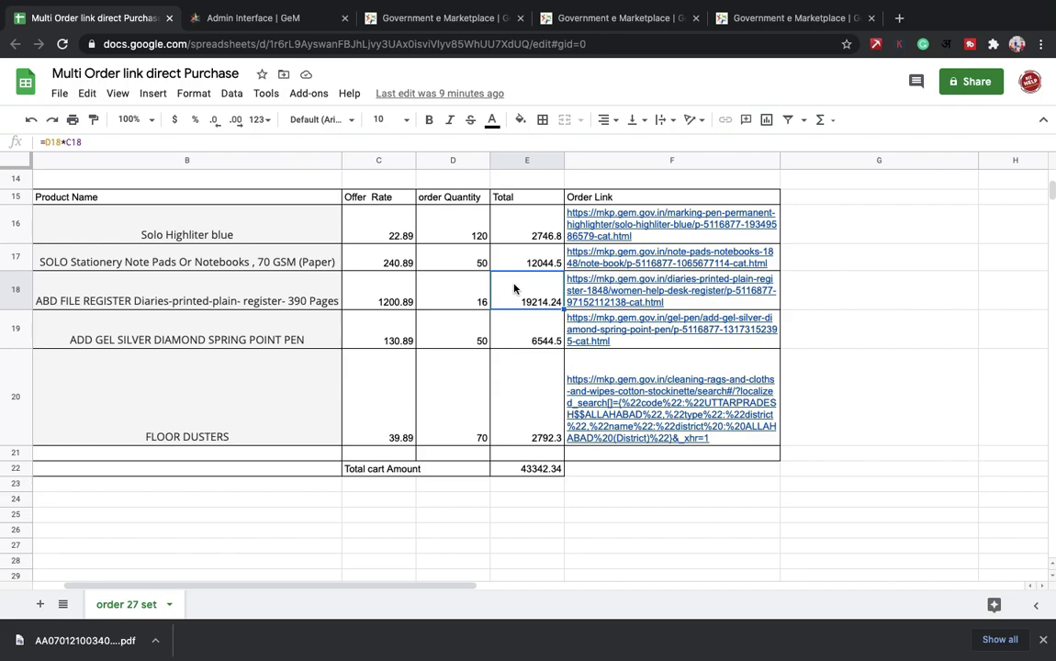
Step: Return to the GeM cart in Safari and check its subtotal against the first order table's total cart amount
{"action": "key", "text": "ctrl+Right"}
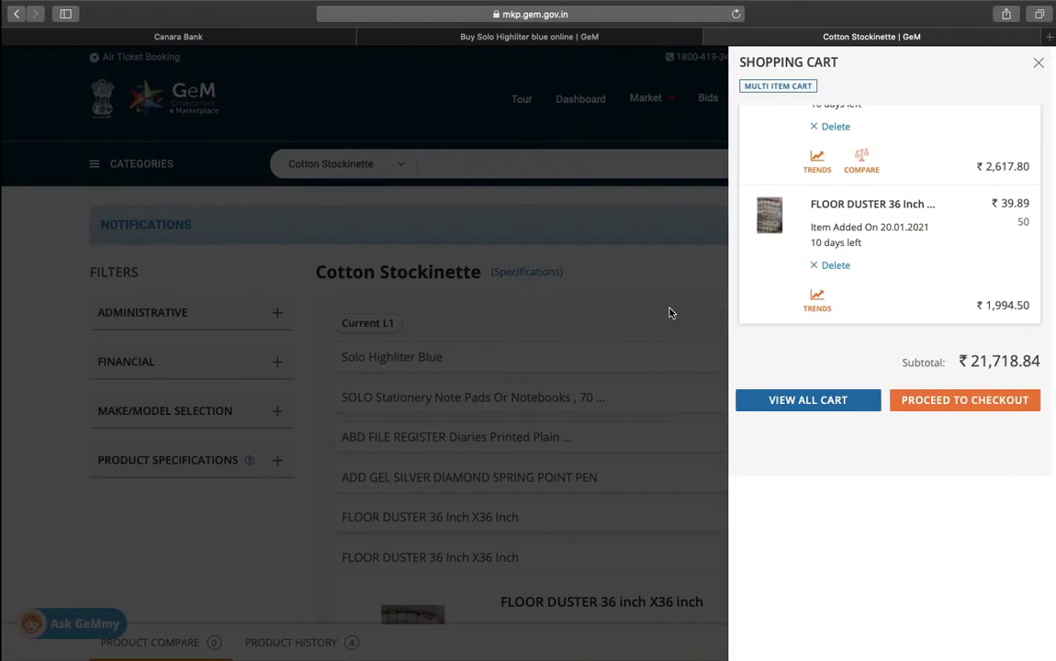
{"action": "scroll", "coordinate": [906, 280], "scroll_direction": "down", "scroll_amount": 5}
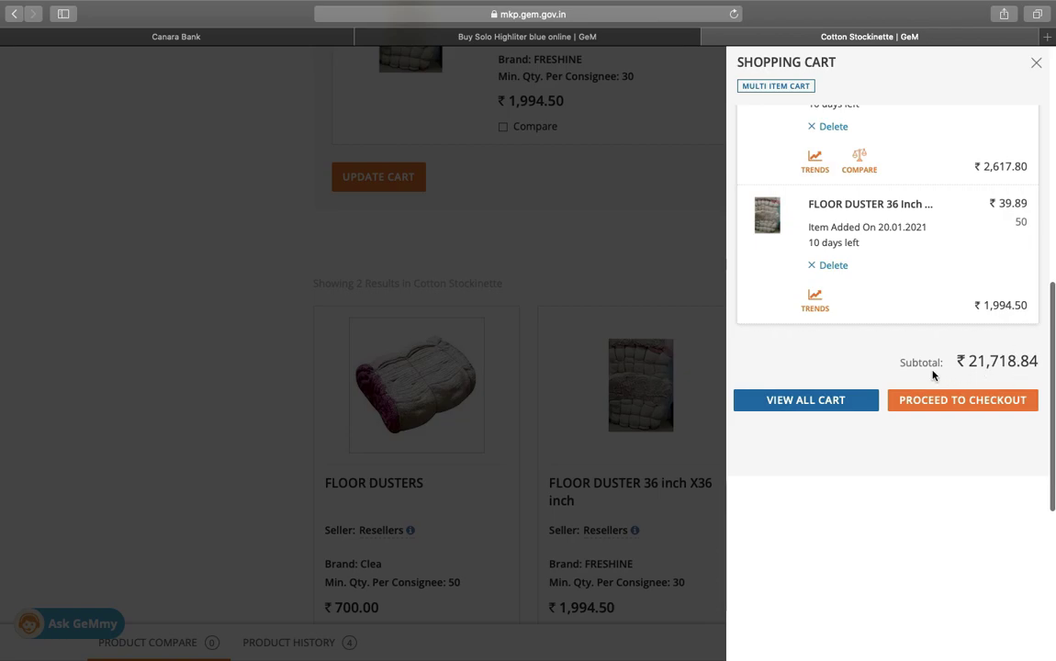
{"action": "left_click_drag", "start_coordinate": [900, 362], "coordinate": [1038, 357]}
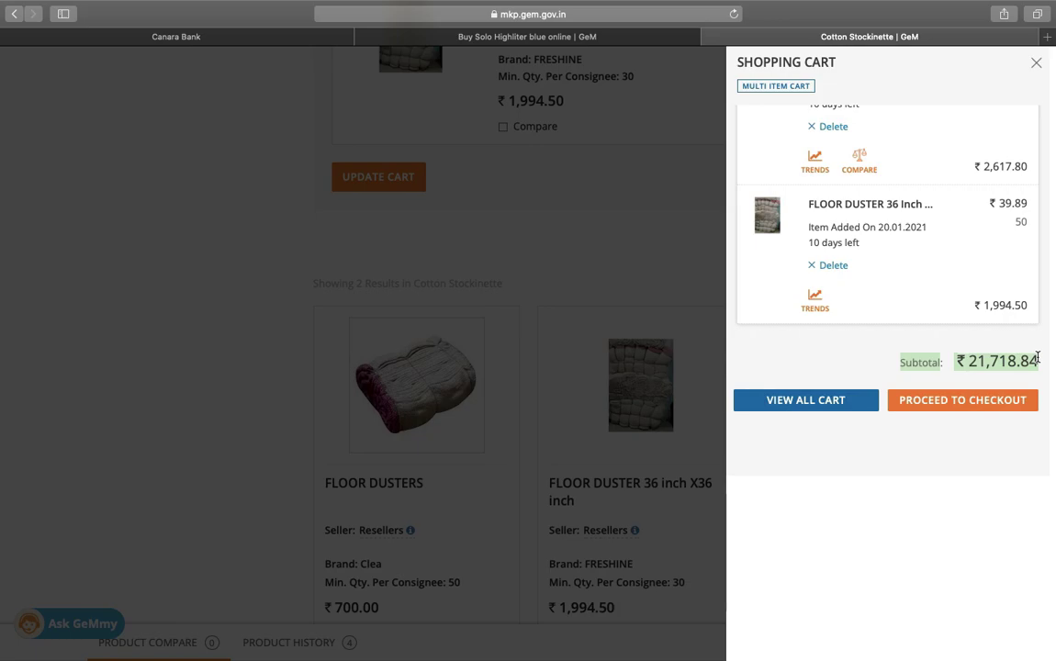
{"action": "left_click", "coordinate": [666, 175]}
{"action": "scroll", "coordinate": [667, 177], "scroll_direction": "up", "scroll_amount": 10}
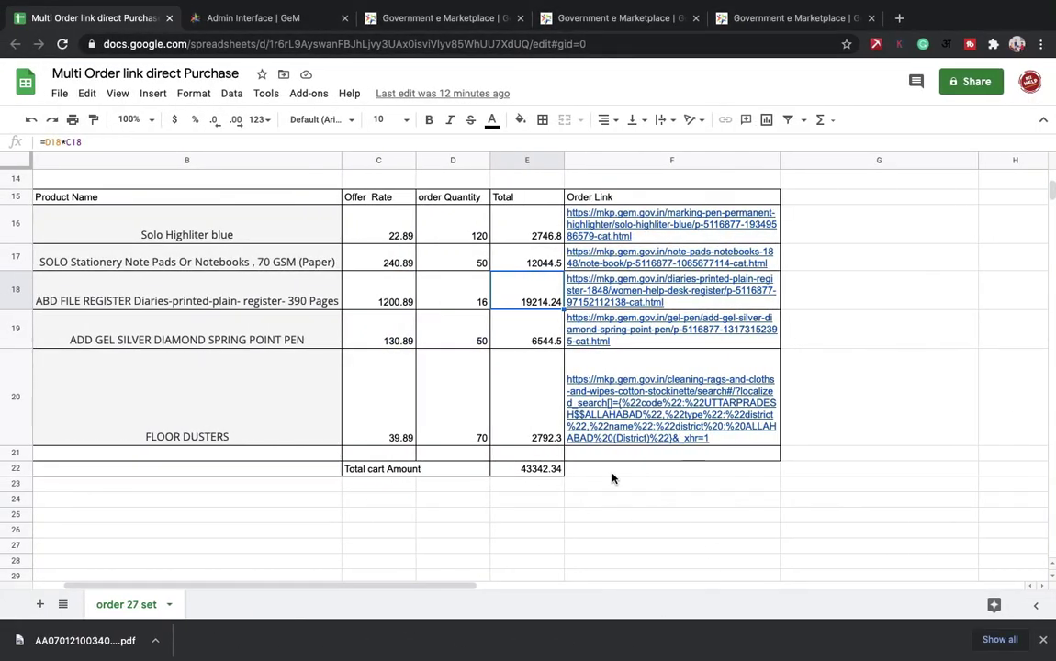
Step: Review the second order table's Total column in the spreadsheet, compare it with the first table and look through its product rows
{"action": "scroll", "coordinate": [614, 477], "scroll_direction": "down", "scroll_amount": 1}
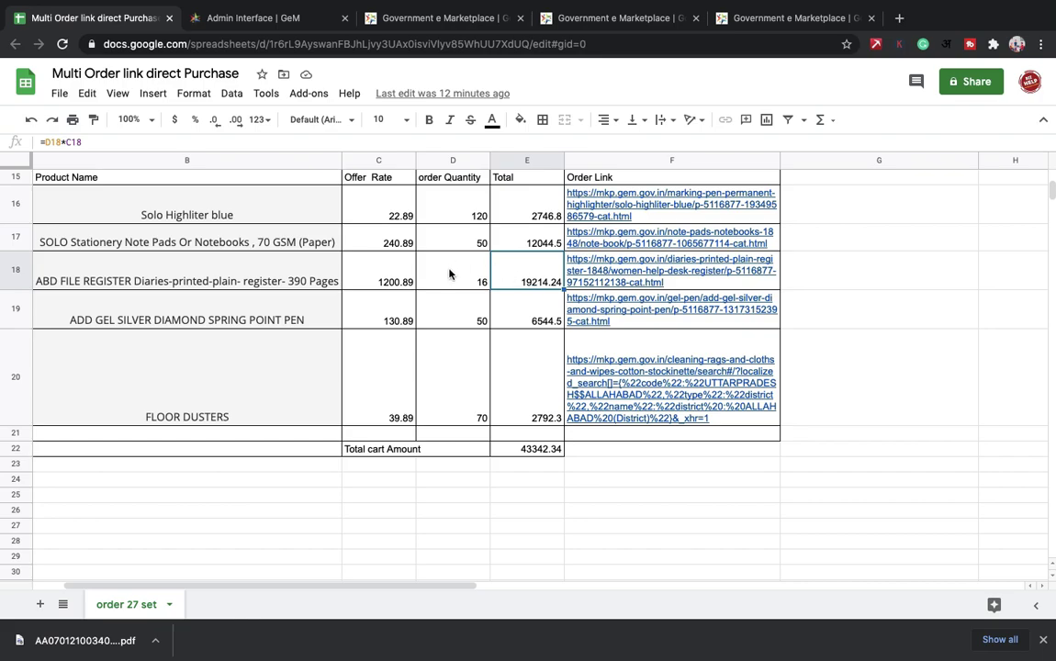
{"action": "left_click_drag", "start_coordinate": [517, 184], "coordinate": [517, 450]}
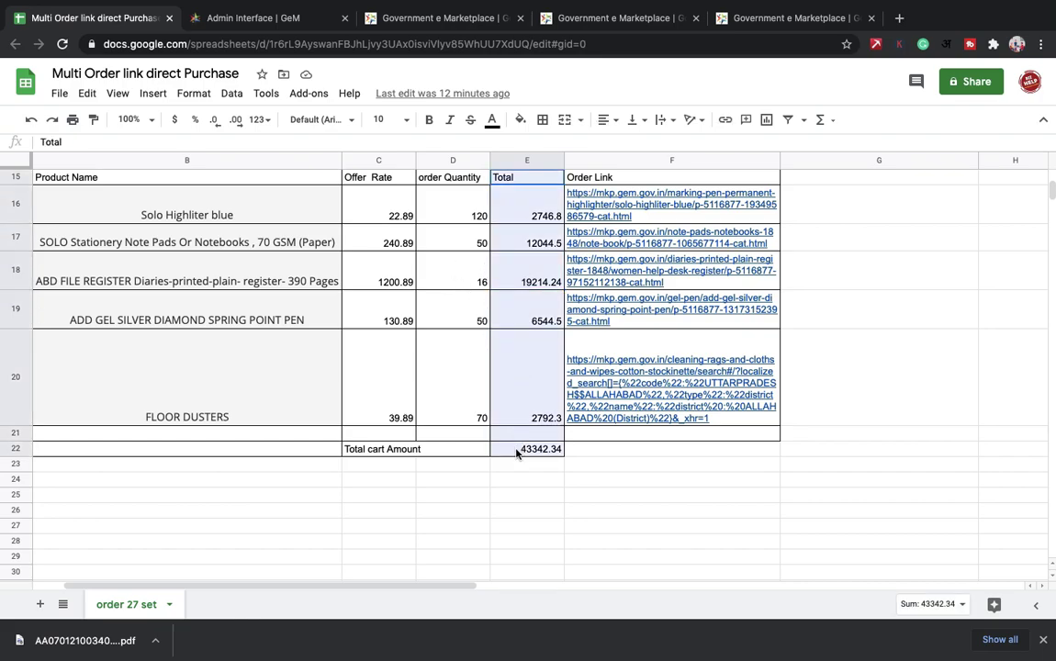
{"action": "scroll", "coordinate": [516, 450], "scroll_direction": "up", "scroll_amount": 5}
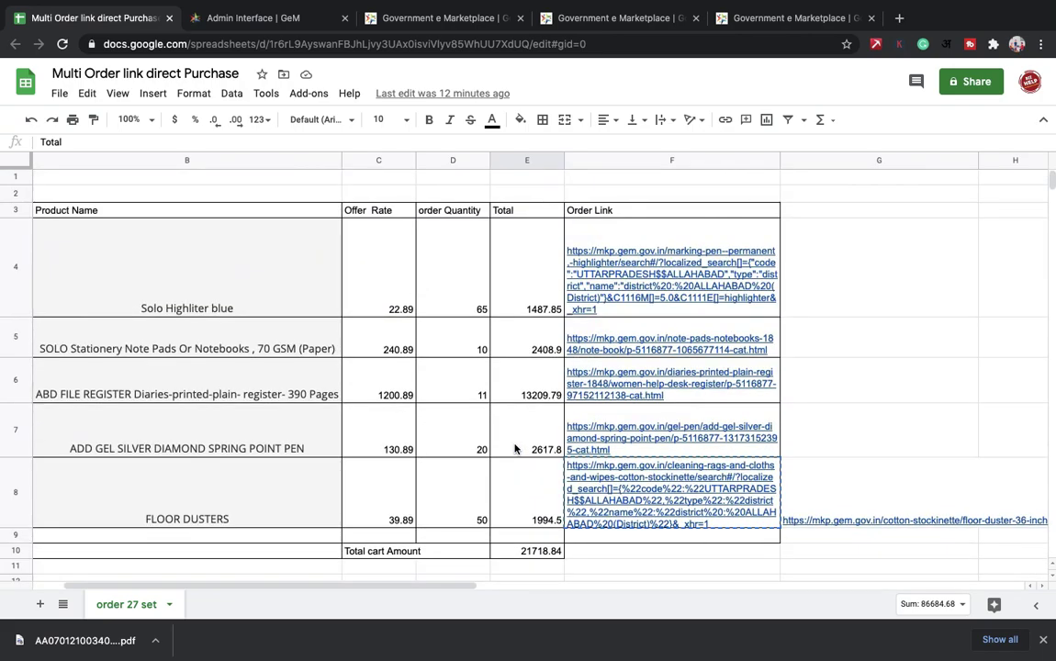
{"action": "scroll", "coordinate": [514, 454], "scroll_direction": "down", "scroll_amount": 1}
{"action": "left_click", "coordinate": [597, 520]}
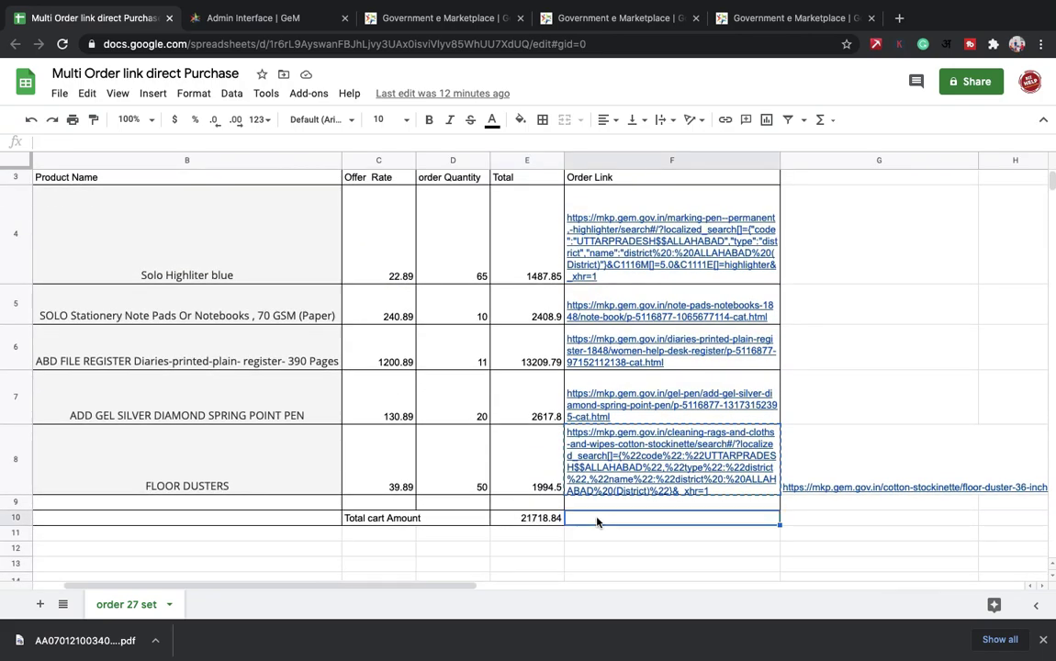
{"action": "left_click", "coordinate": [583, 565]}
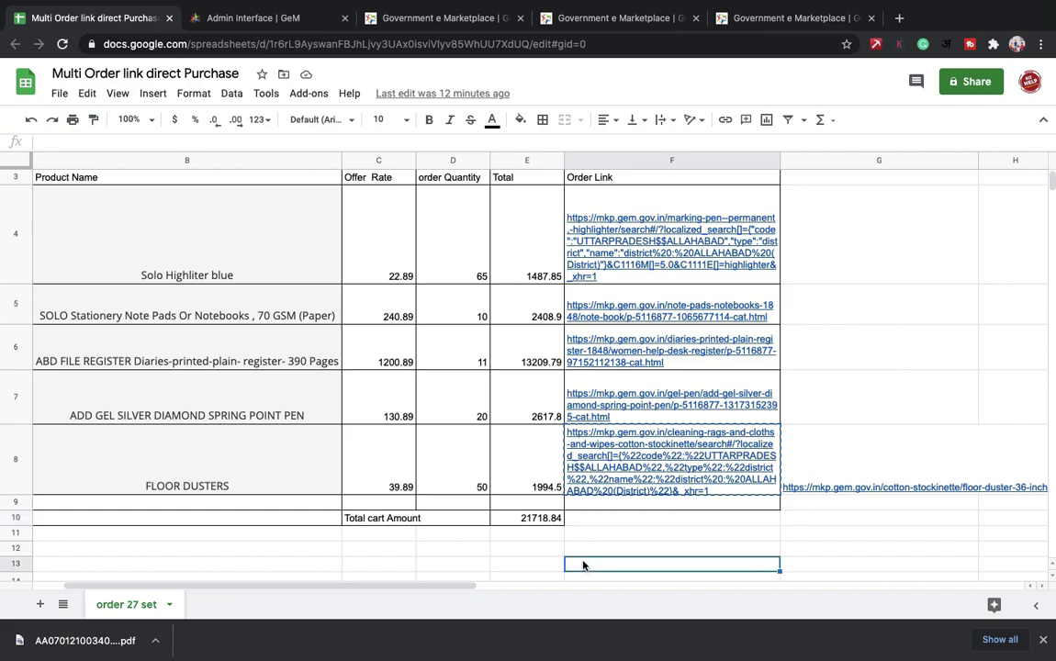
{"action": "key", "text": "Down"}
{"action": "key", "text": "Down"}
{"action": "key", "text": "Down"}
{"action": "key", "text": "Down"}
{"action": "key", "text": "Down"}
{"action": "key", "text": "Down"}
{"action": "key", "text": "Down"}
{"action": "key", "text": "Down"}
{"action": "key", "text": "Down"}
{"action": "key", "text": "Down"}
{"action": "key", "text": "Down"}
{"action": "key", "text": "Down"}
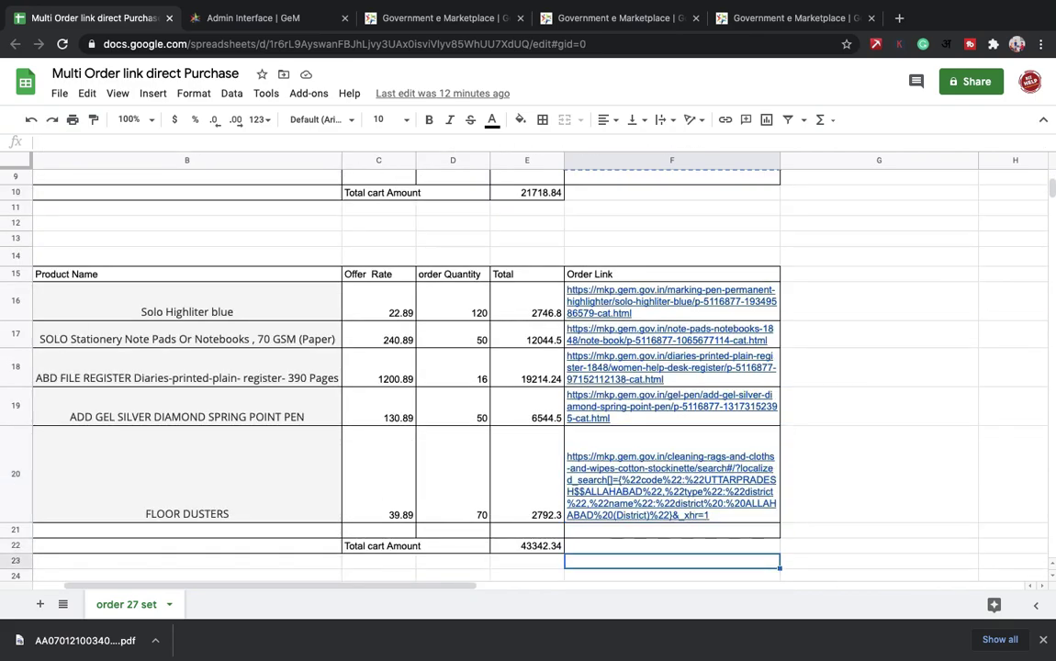
{"action": "key", "text": "Left"}
{"action": "key", "text": "Left"}
{"action": "key", "text": "Left"}
{"action": "key", "text": "Up"}
{"action": "key", "text": "Up"}
{"action": "key", "text": "Up"}
{"action": "key", "text": "Up"}
{"action": "key", "text": "Right"}
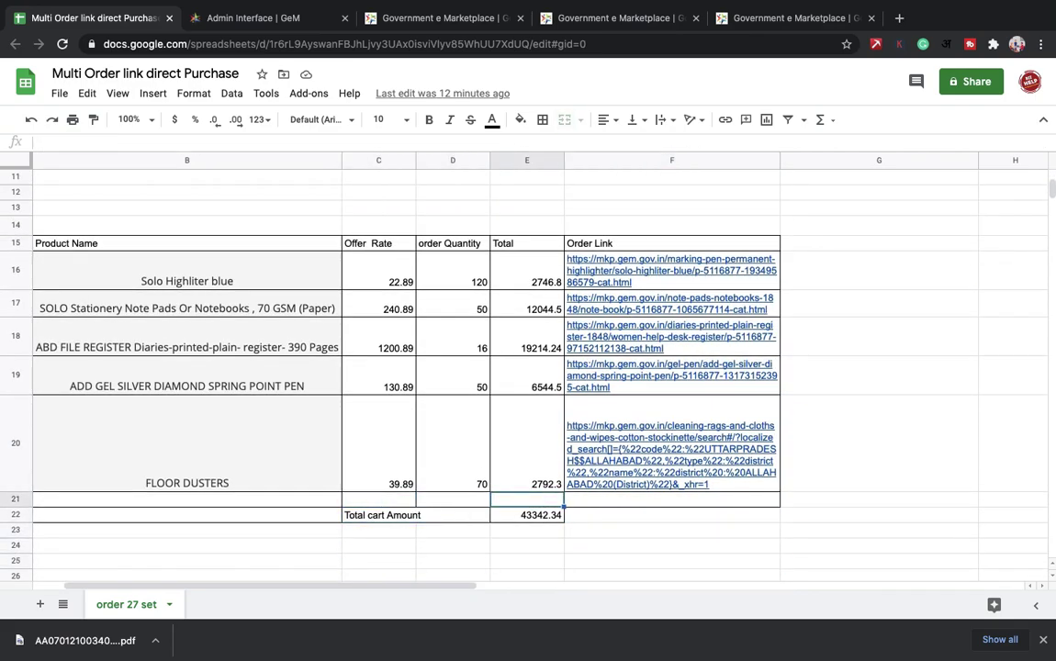
{"action": "key", "text": "Right"}
{"action": "key", "text": "Right"}
Step: Switch to GeM in Safari, open the full list of shopping carts and check the first multi-item cart's items, quantities and subtotal
{"action": "key", "text": "ctrl+Right"}
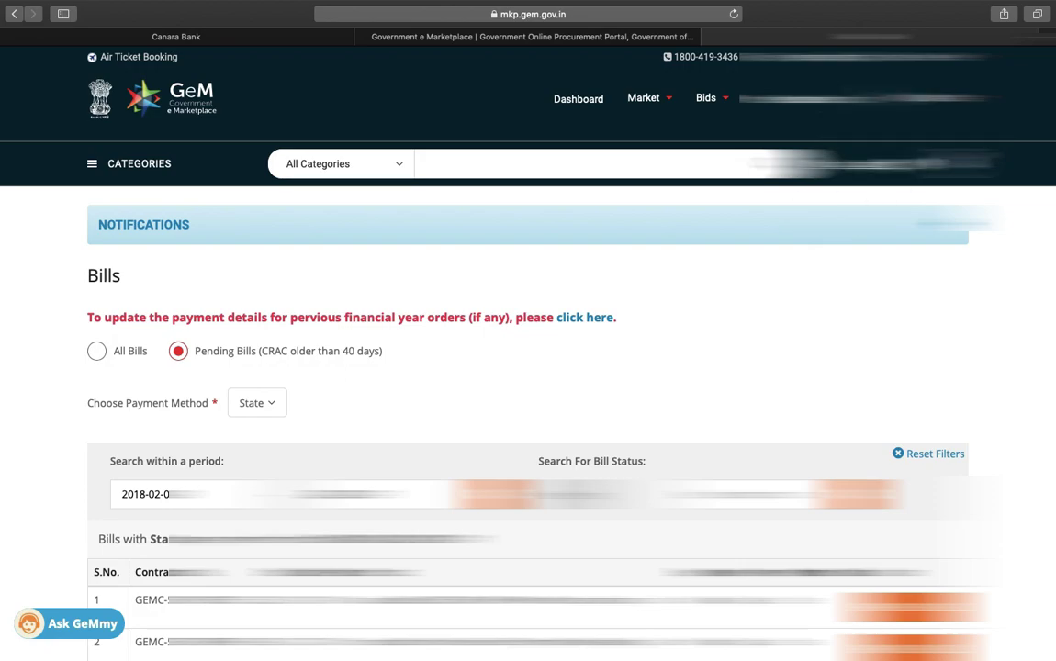
{"action": "left_click", "coordinate": [955, 98]}
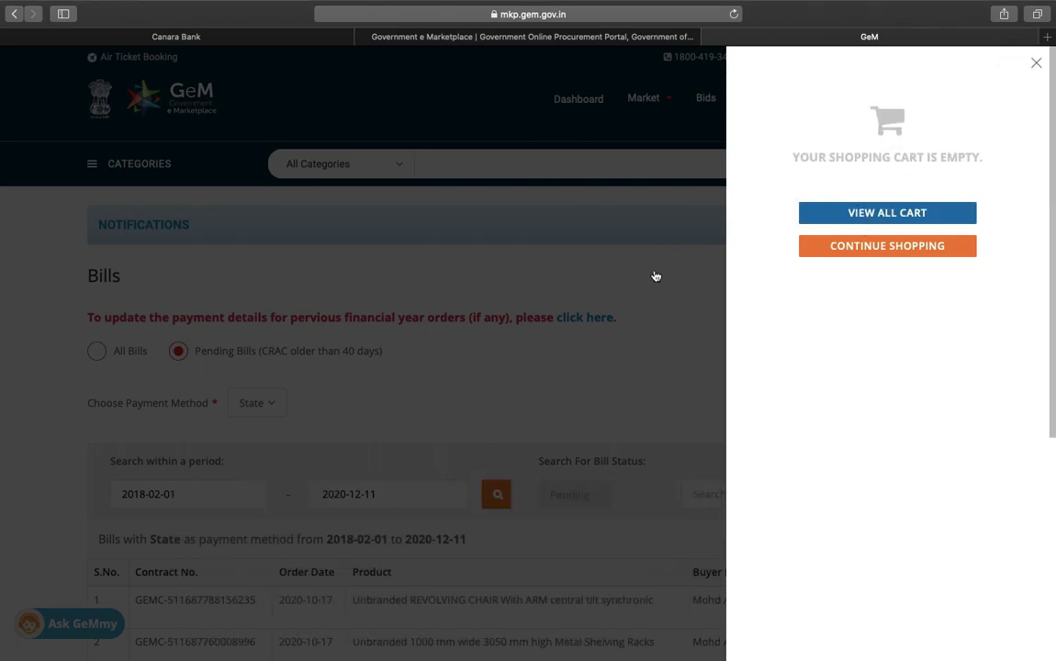
{"action": "left_click", "coordinate": [867, 216]}
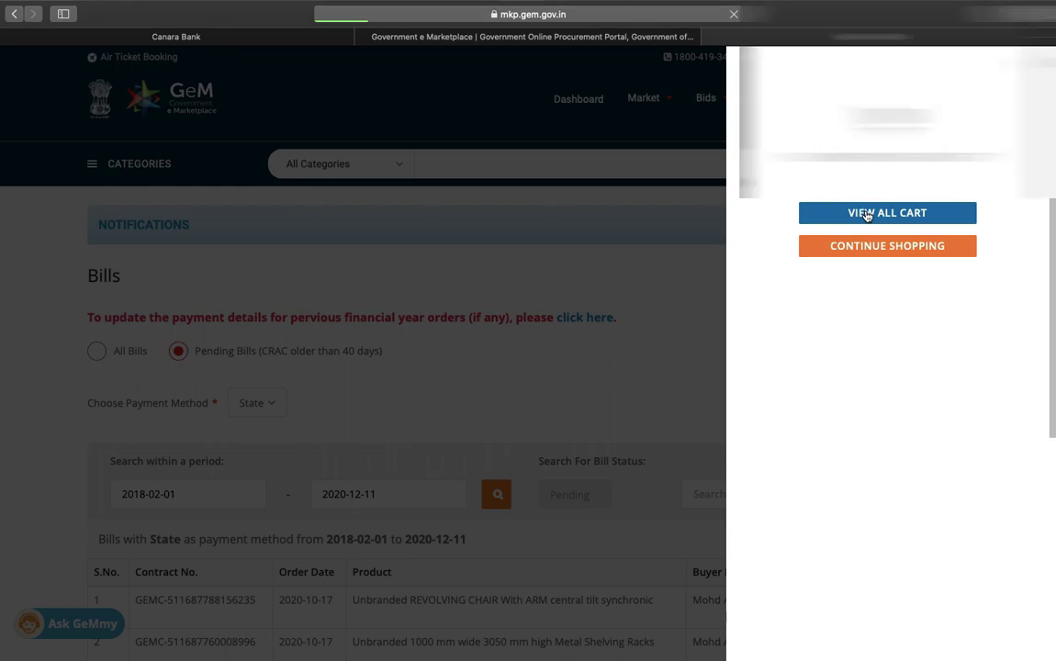
{"action": "scroll", "coordinate": [727, 321], "scroll_direction": "down", "scroll_amount": 2}
{"action": "scroll", "coordinate": [724, 344], "scroll_direction": "down", "scroll_amount": 3}
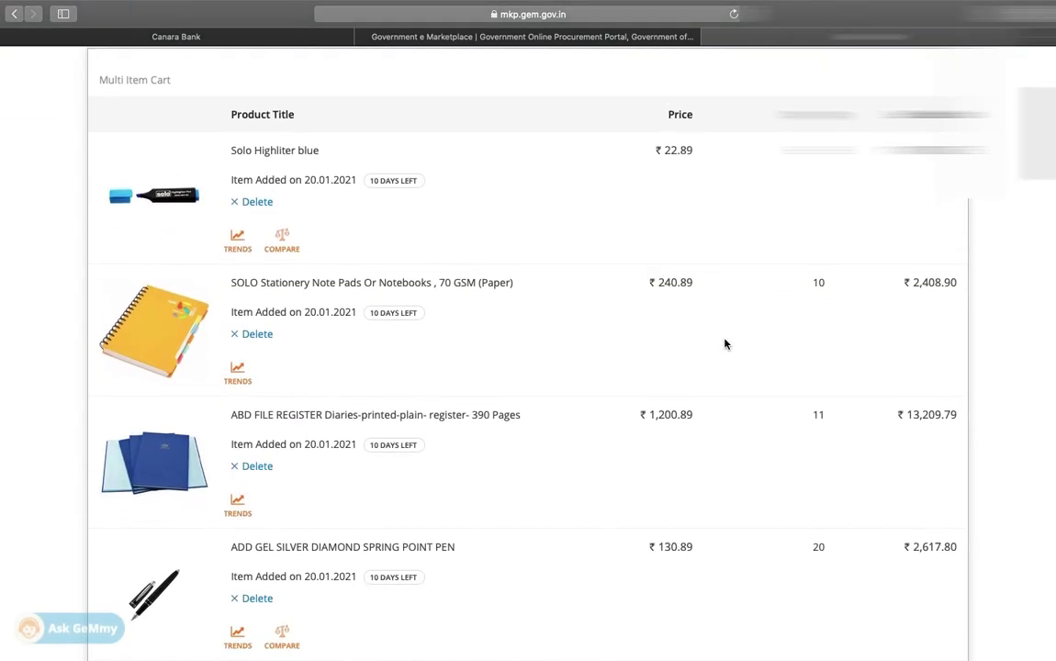
{"action": "scroll", "coordinate": [724, 344], "scroll_direction": "down", "scroll_amount": 10}
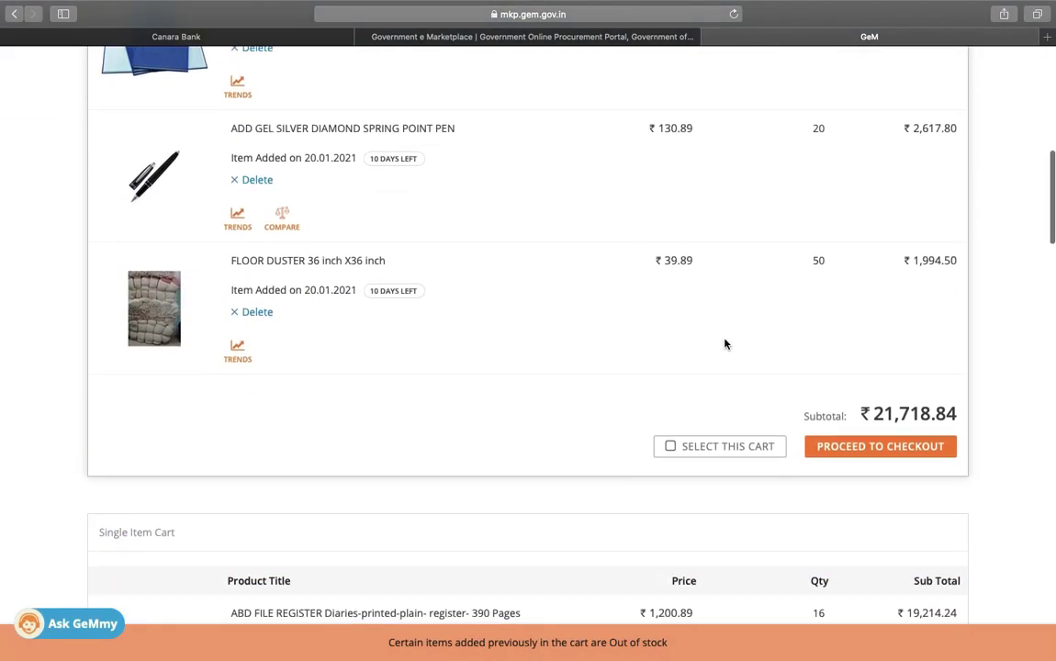
{"action": "scroll", "coordinate": [897, 422], "scroll_direction": "up", "scroll_amount": 4}
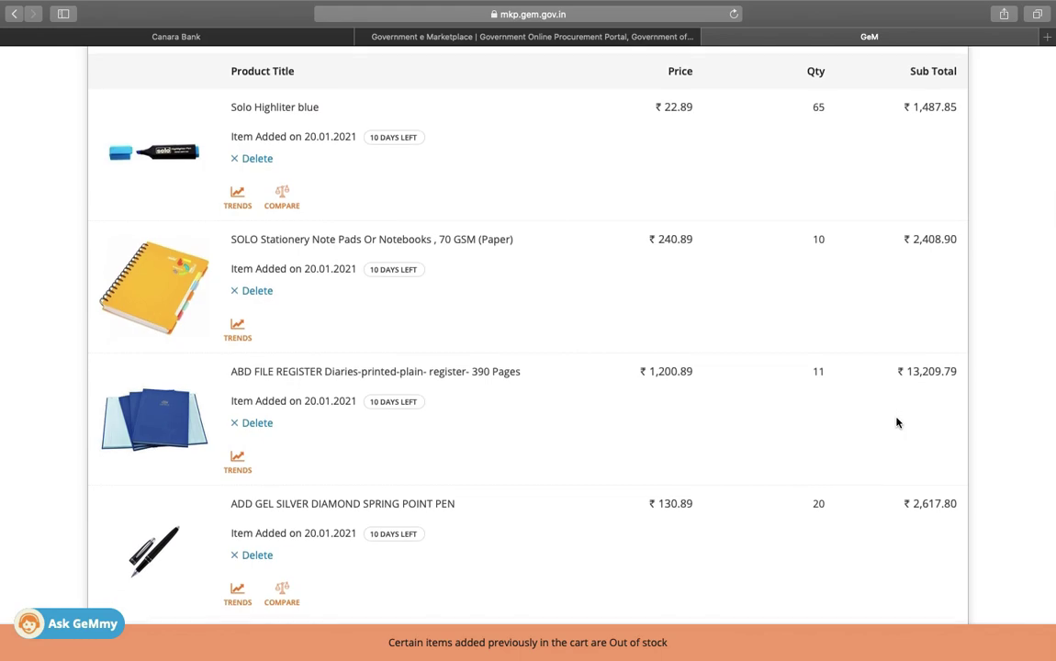
{"action": "scroll", "coordinate": [897, 423], "scroll_direction": "down", "scroll_amount": 5}
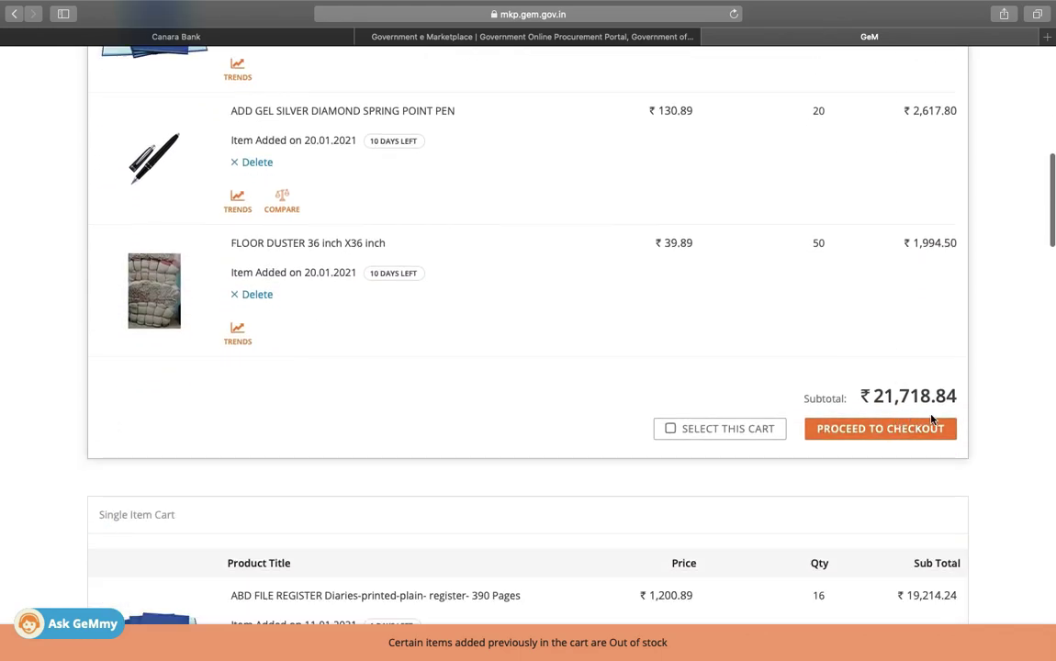
Step: Look through the older saved carts and make the single-item ABD FILE REGISTER cart with quantity 16 the selected cart
{"action": "scroll", "coordinate": [956, 424], "scroll_direction": "down", "scroll_amount": 5}
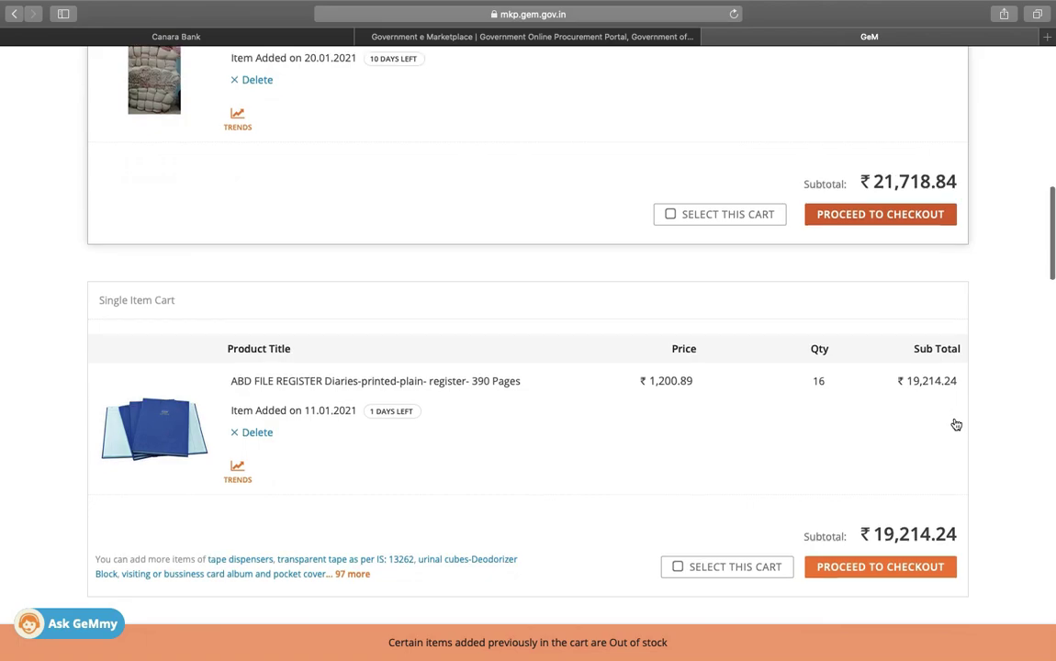
{"action": "scroll", "coordinate": [956, 424], "scroll_direction": "down", "scroll_amount": 2}
{"action": "scroll", "coordinate": [956, 424], "scroll_direction": "up", "scroll_amount": 5}
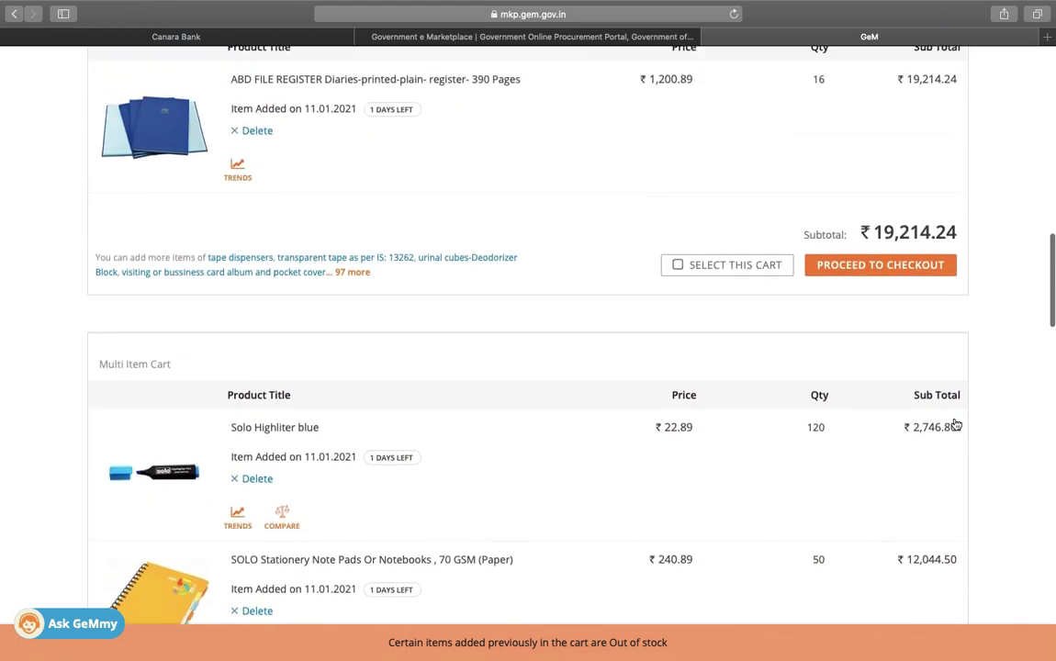
{"action": "scroll", "coordinate": [955, 424], "scroll_direction": "down", "scroll_amount": 10}
{"action": "scroll", "coordinate": [956, 425], "scroll_direction": "up", "scroll_amount": 7}
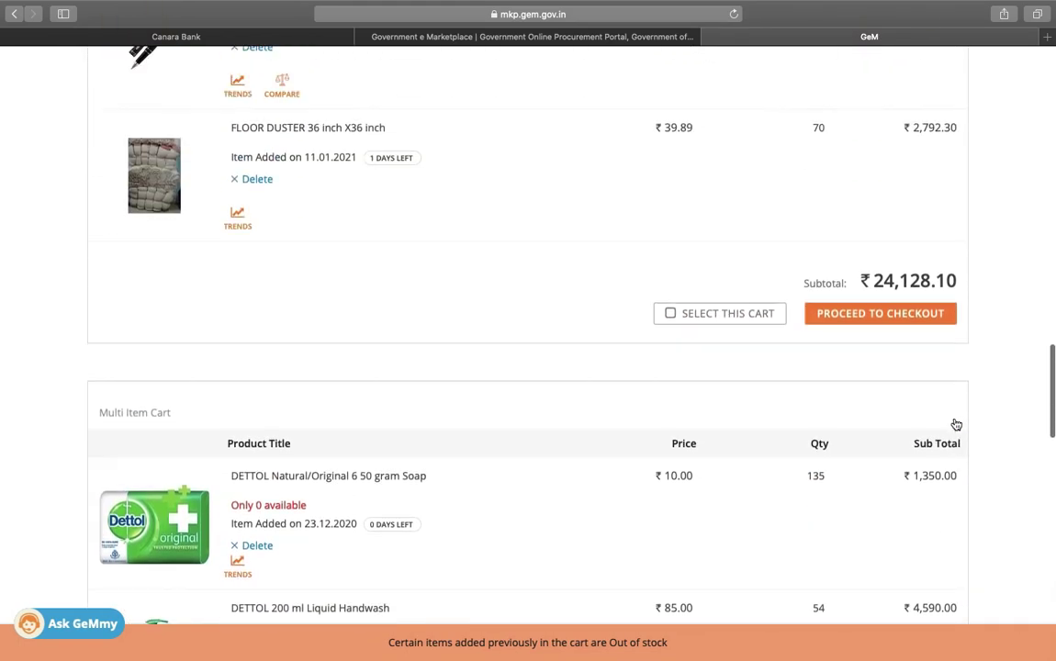
{"action": "scroll", "coordinate": [321, 389], "scroll_direction": "up", "scroll_amount": 3}
{"action": "scroll", "coordinate": [321, 389], "scroll_direction": "down", "scroll_amount": 8}
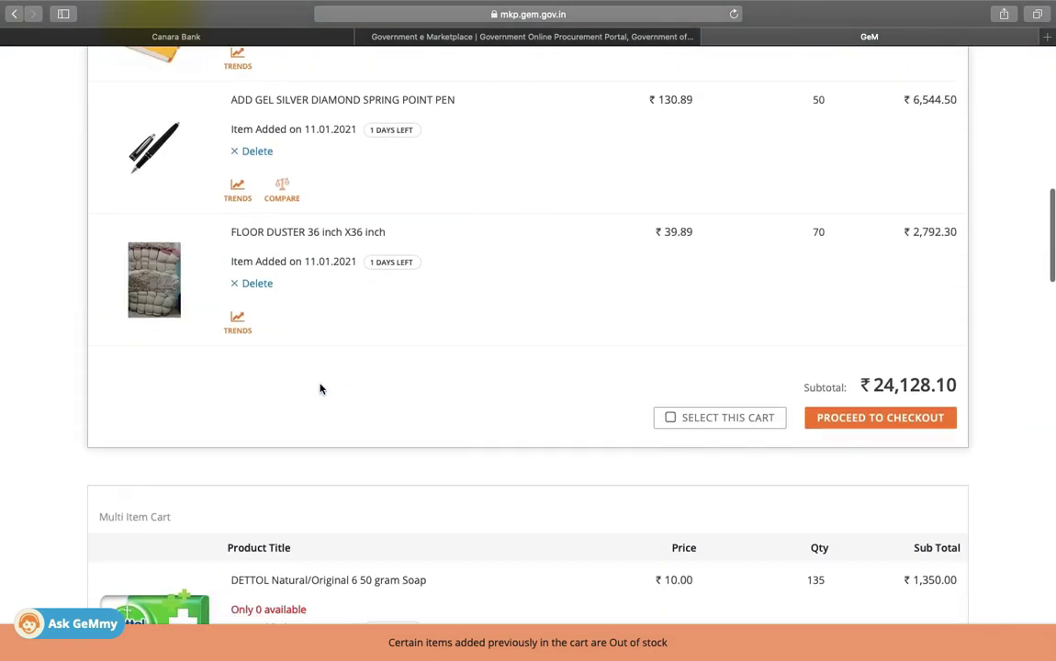
{"action": "scroll", "coordinate": [589, 233], "scroll_direction": "up", "scroll_amount": 8}
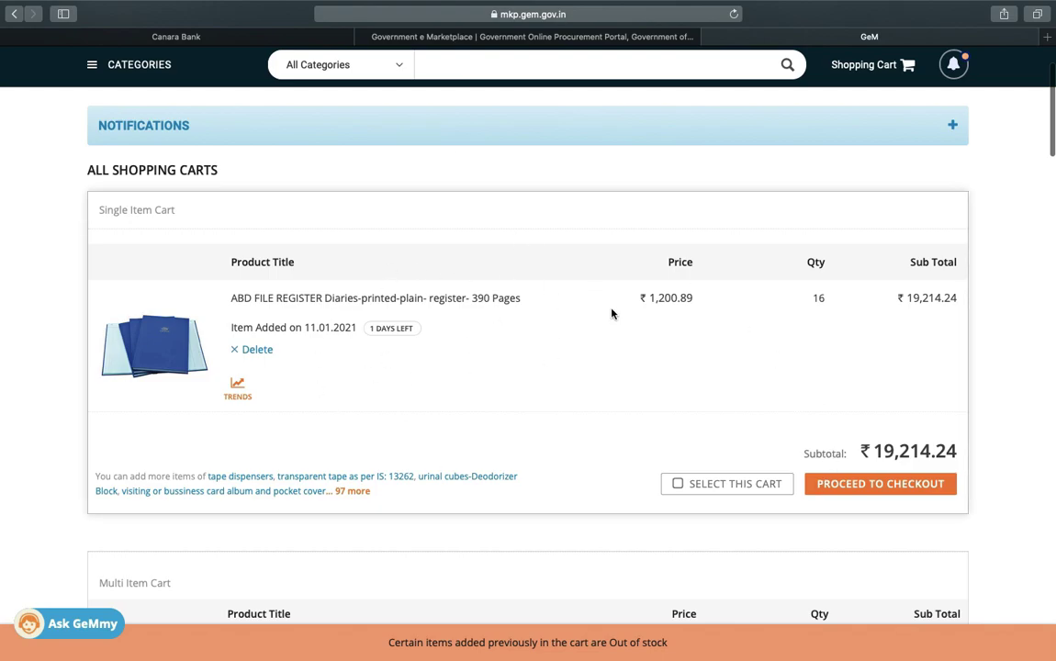
Step: Check the ABD FILE REGISTER rate, quantity and total in the spreadsheet's second order table against its single-item cart on GeM
{"action": "key", "text": "ctrl+Left"}
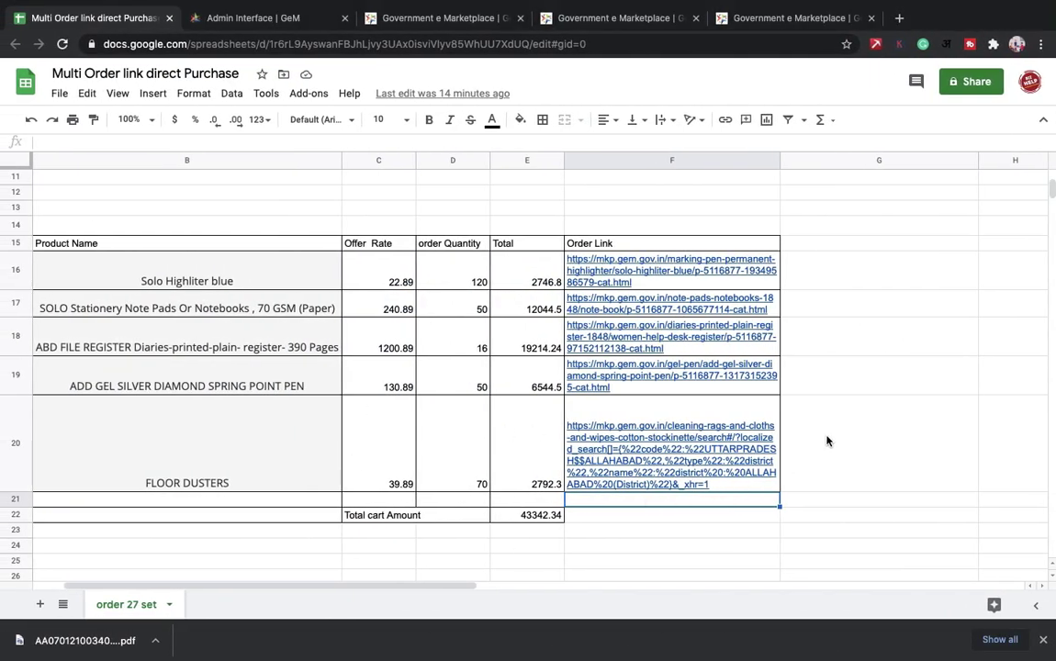
{"action": "left_click", "coordinate": [827, 442]}
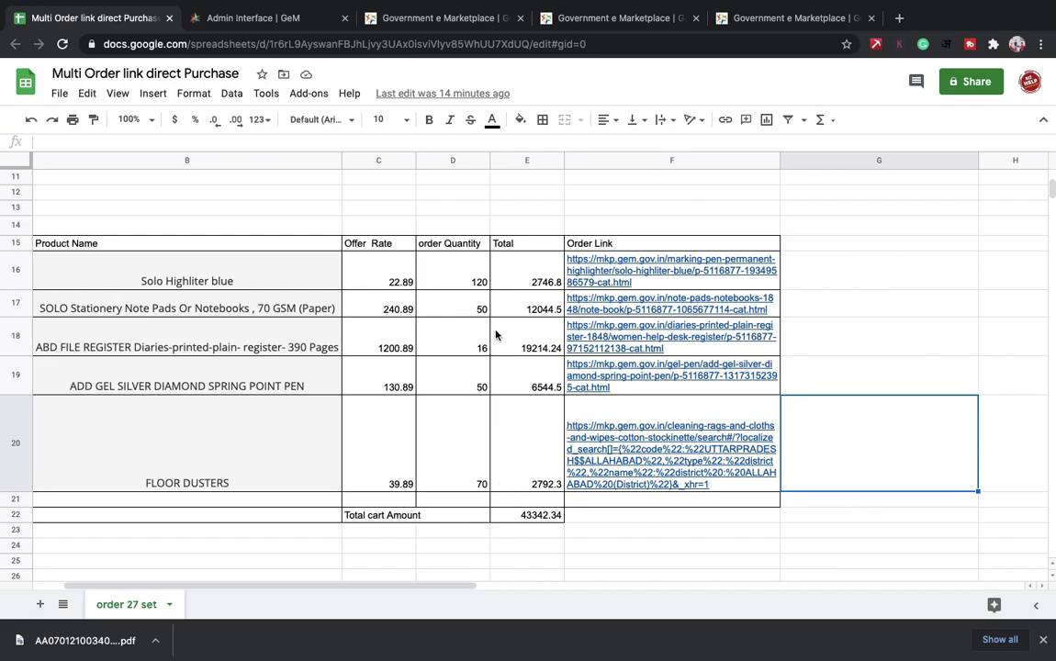
{"action": "left_click", "coordinate": [148, 334]}
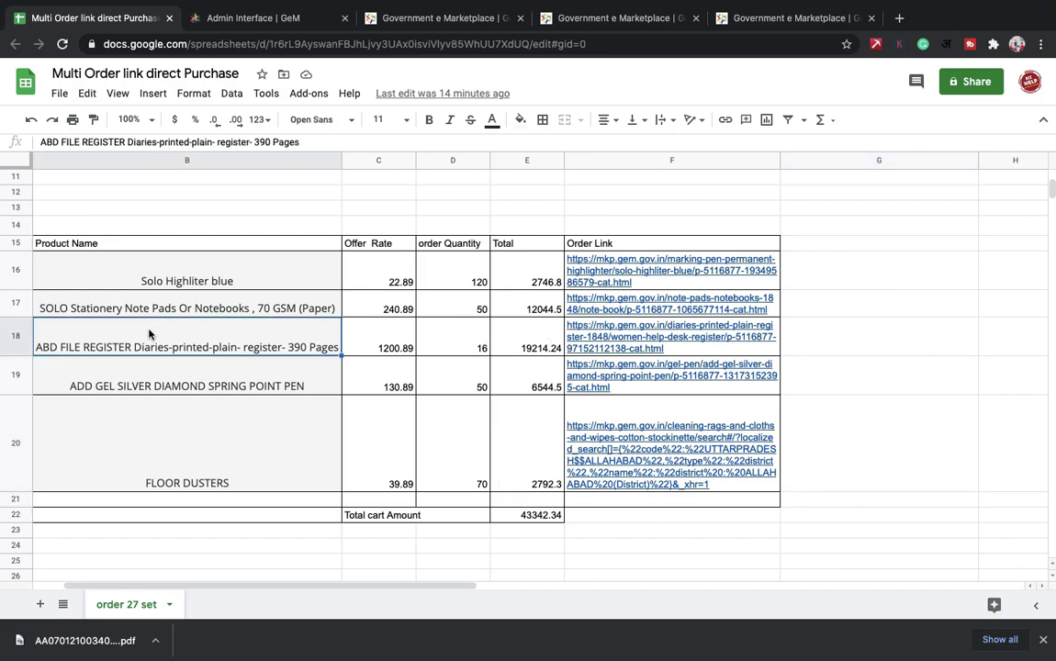
{"action": "key", "text": "shift+Right"}
{"action": "key", "text": "shift+Right"}
{"action": "key", "text": "shift+Right"}
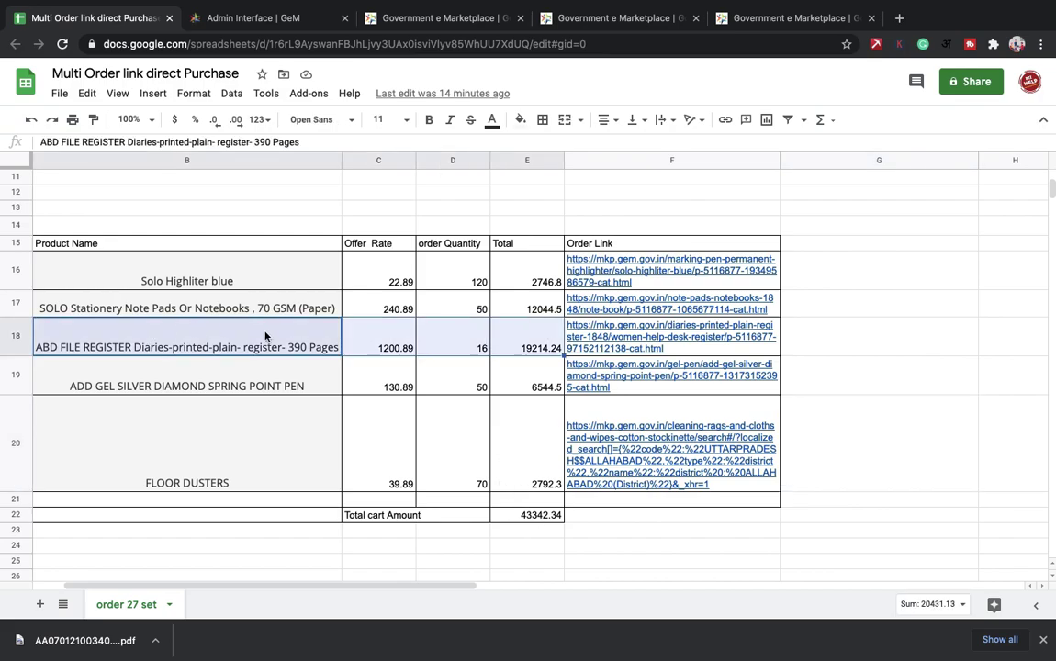
{"action": "key", "text": "ctrl+Right"}
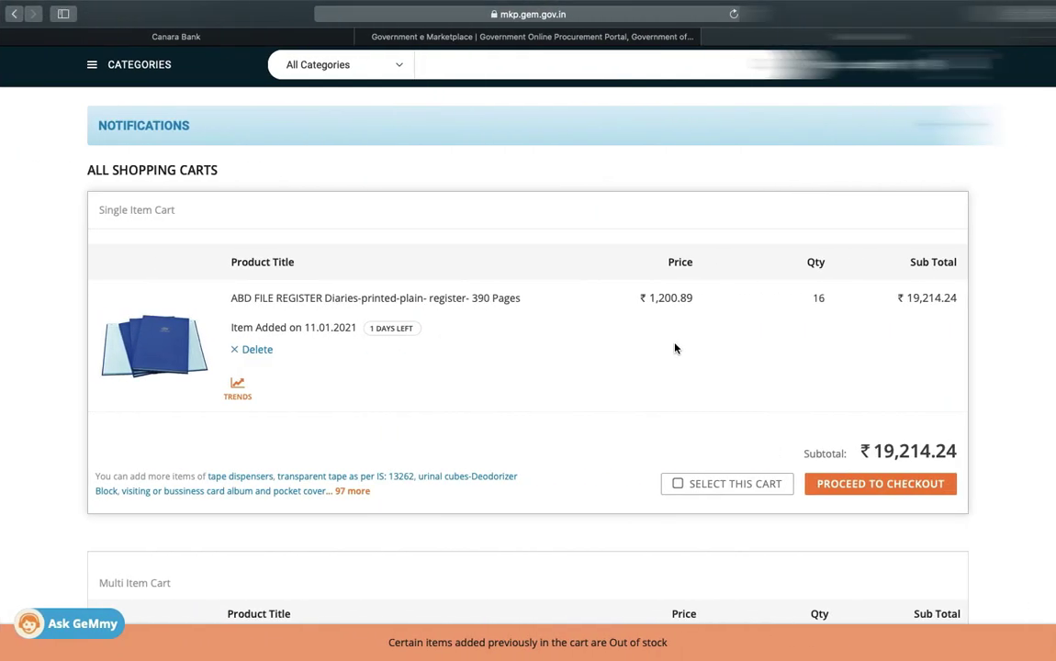
Step: Leave the list of shopping carts for the GeM buyer dashboard and open the marketplace's product categories in a new tab
{"action": "scroll", "coordinate": [806, 395], "scroll_direction": "up", "scroll_amount": 3}
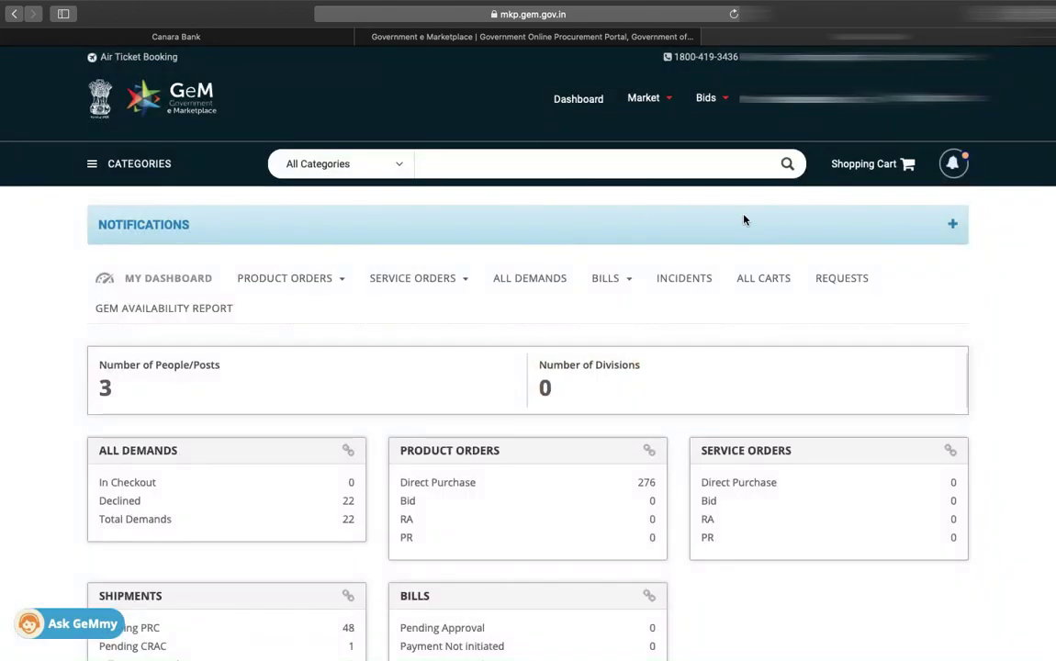
{"action": "left_click", "coordinate": [648, 101]}
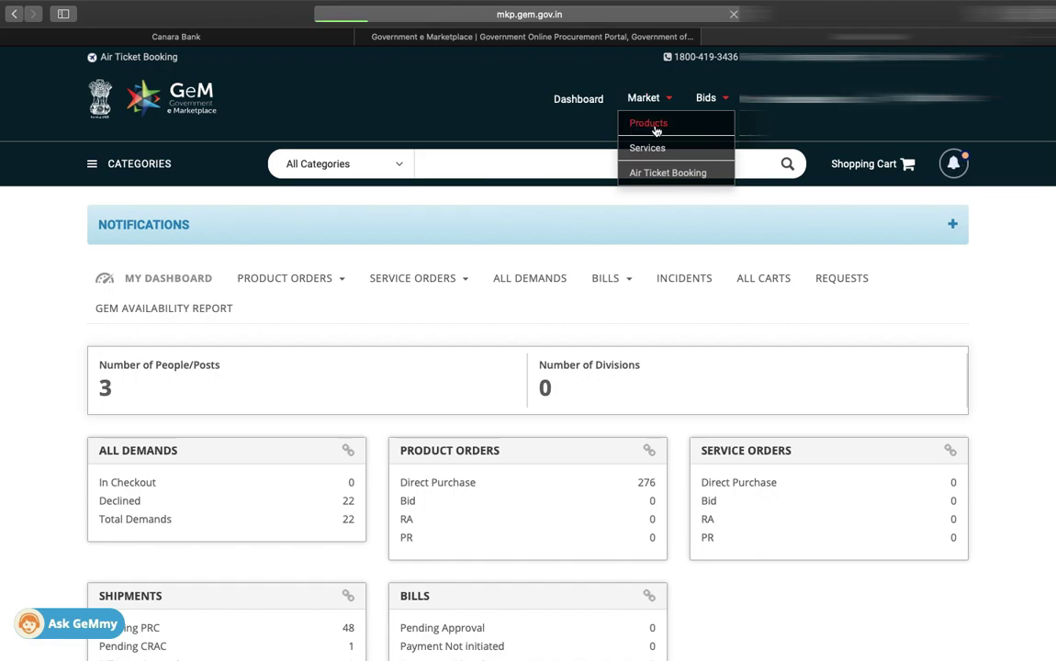
{"action": "left_click", "coordinate": [655, 129]}
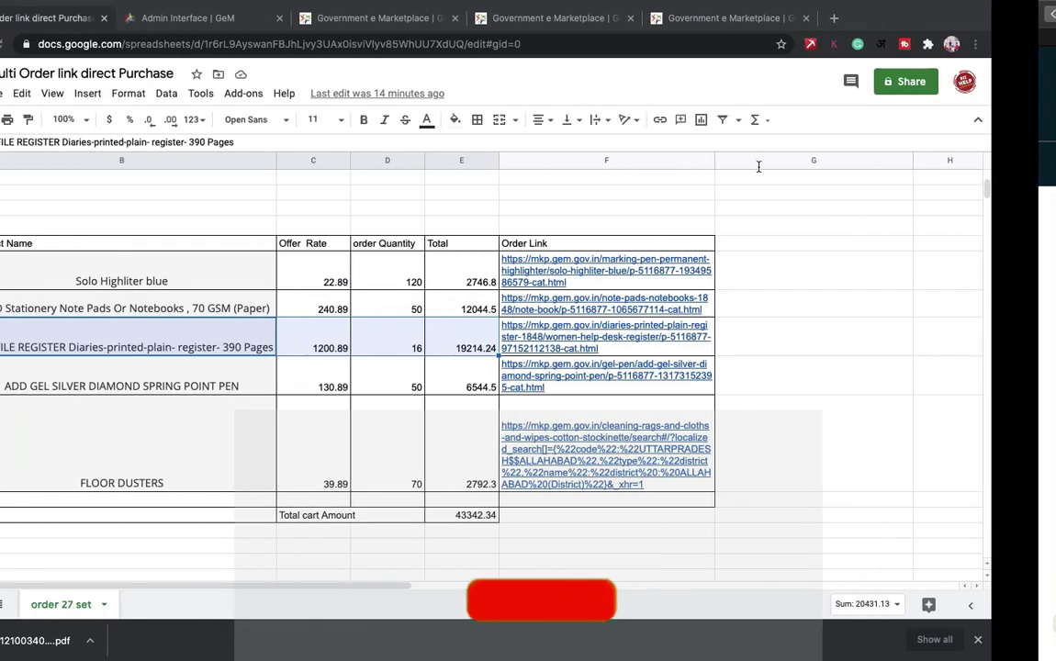
Step: Copy the Solo Highliter blue order link from the spreadsheet's second order table and open it on GeM in Safari
{"action": "left_click", "coordinate": [878, 284]}
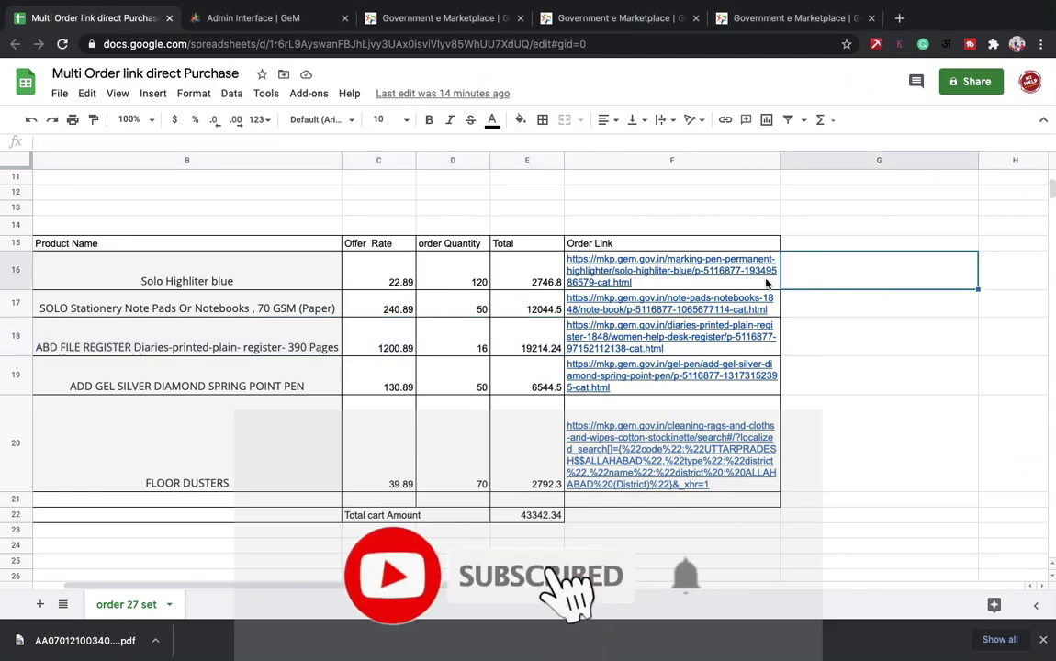
{"action": "left_click", "coordinate": [716, 284]}
{"action": "left_click", "coordinate": [716, 280]}
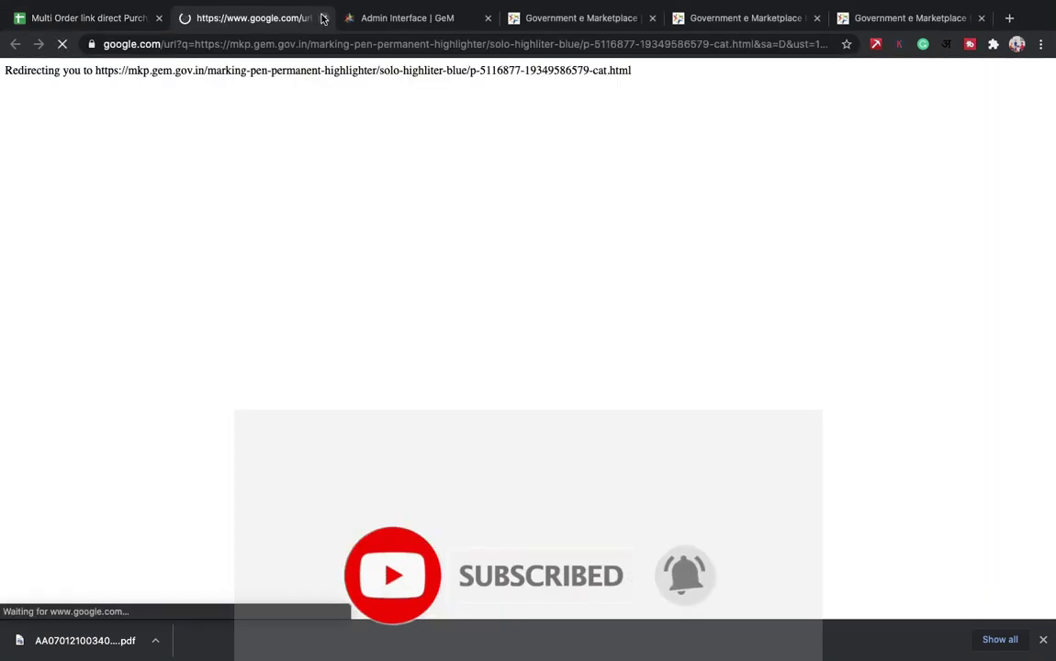
{"action": "left_click", "coordinate": [323, 18]}
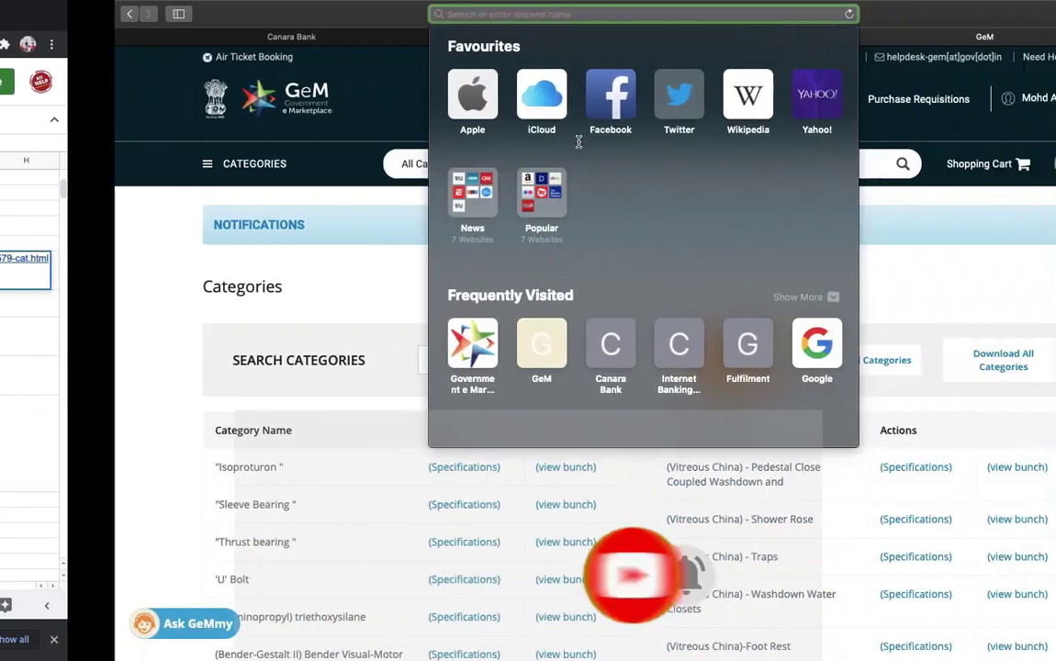
{"action": "key", "text": "super+v"}
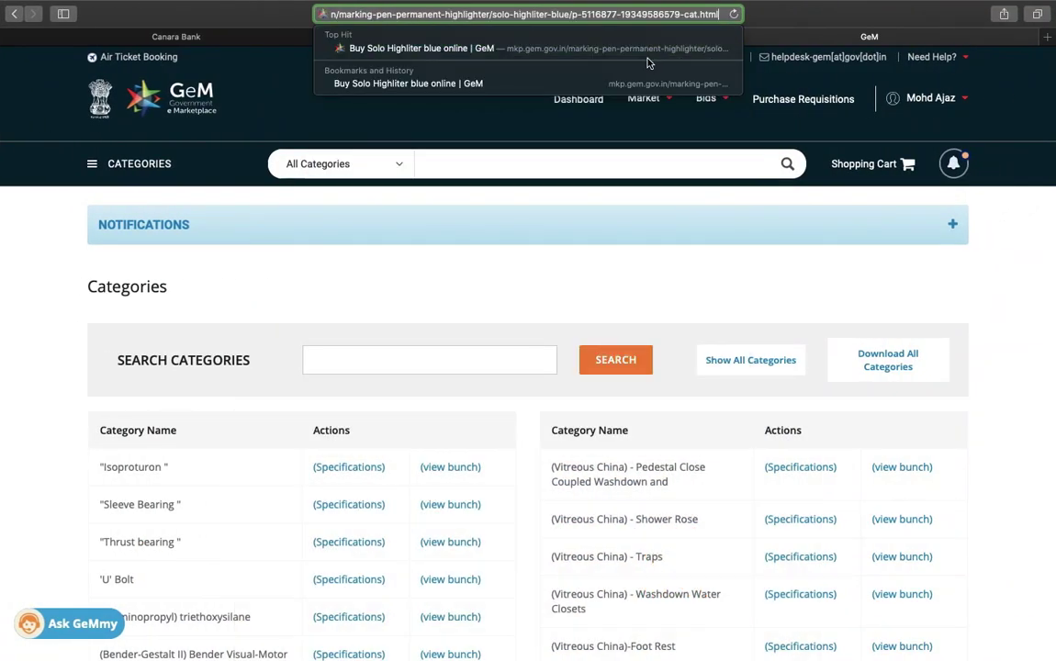
{"action": "key", "text": "Return"}
Step: Show the highlighter's product category, filter it by seller registered address ALLAHABAD (District) and add Solo Highliter blue to the cart
{"action": "scroll", "coordinate": [459, 194], "scroll_direction": "up", "scroll_amount": 3}
{"action": "left_click", "coordinate": [459, 193]}
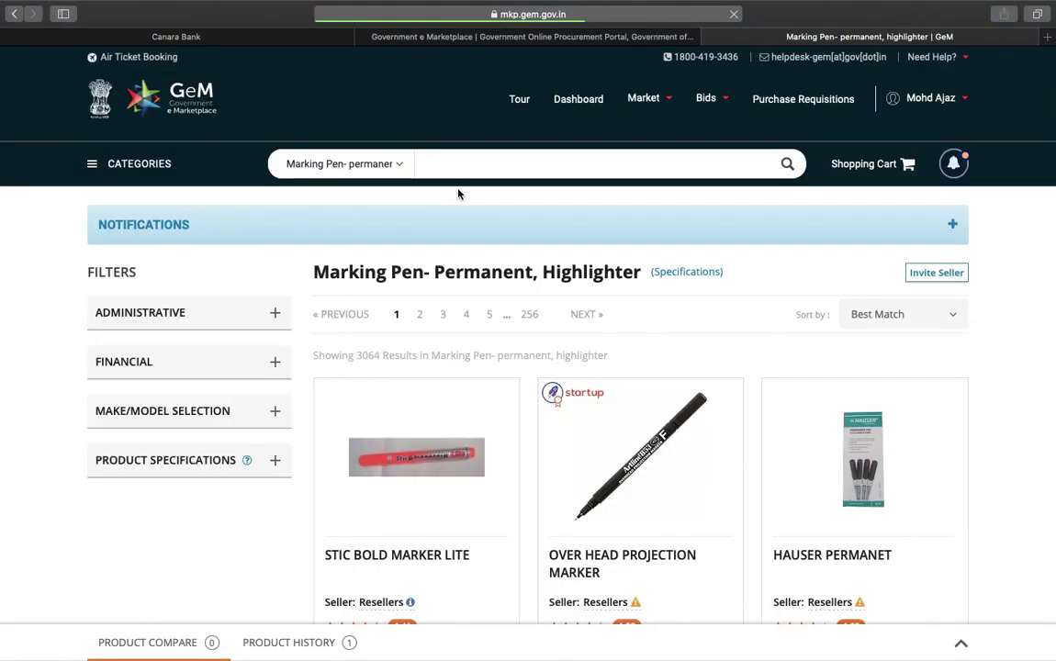
{"action": "left_click", "coordinate": [275, 460]}
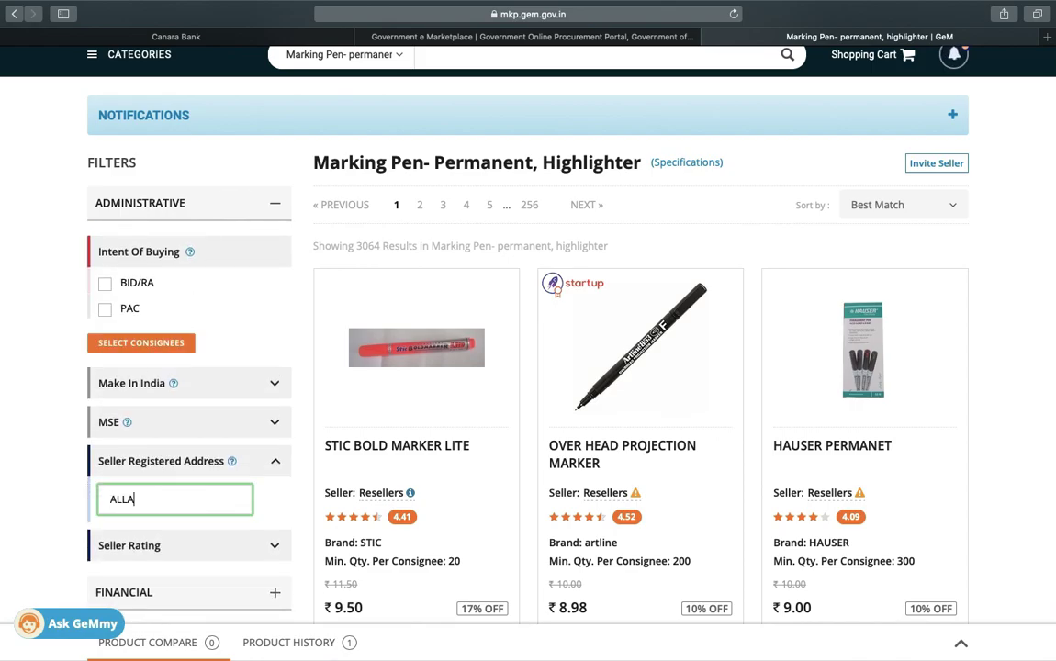
{"action": "left_click", "coordinate": [170, 523]}
{"action": "scroll", "coordinate": [200, 468], "scroll_direction": "down", "scroll_amount": 5}
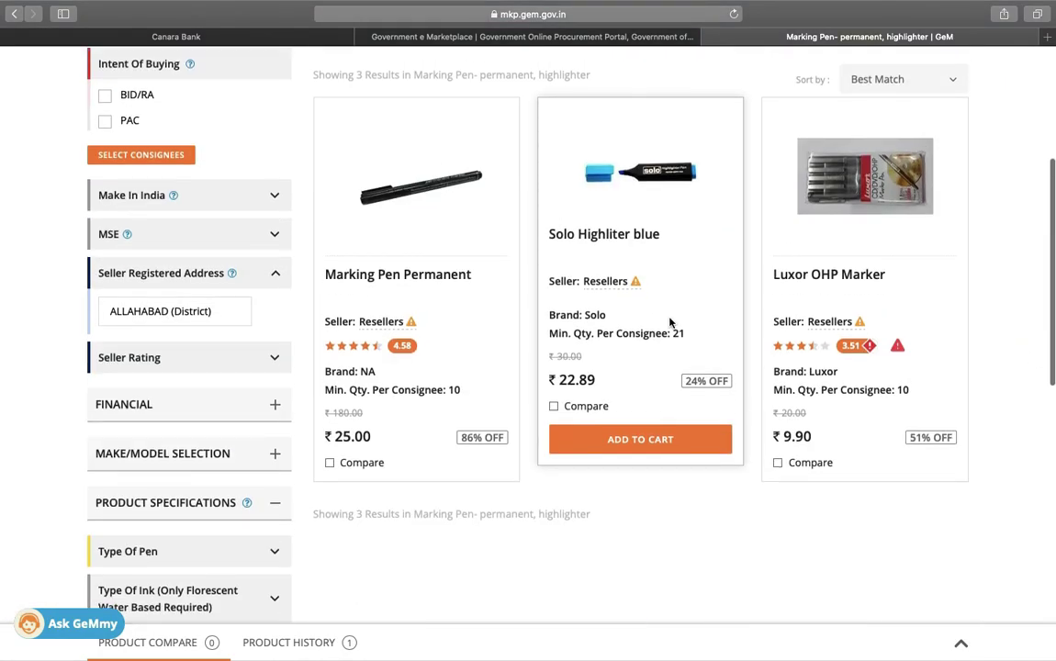
{"action": "left_click", "coordinate": [637, 439]}
Step: Take the SOLO Stationery Note Pads Or Notebooks order link from the spreadsheet's second order table and open it on GeM in Safari
{"action": "key", "text": "ctrl+Left"}
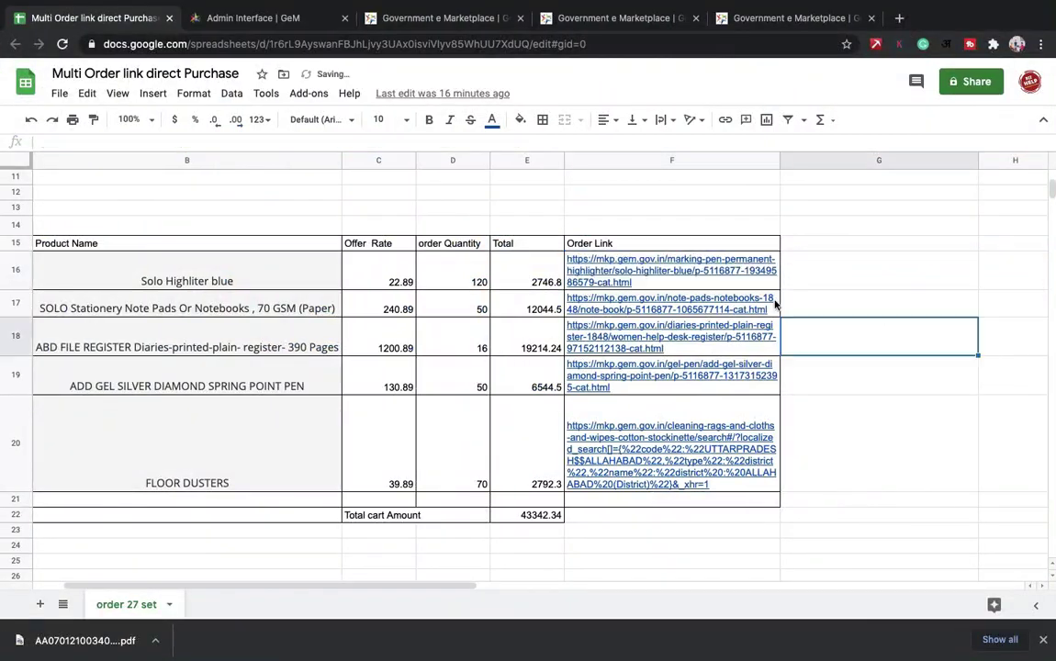
{"action": "key", "text": "ctrl+Right"}
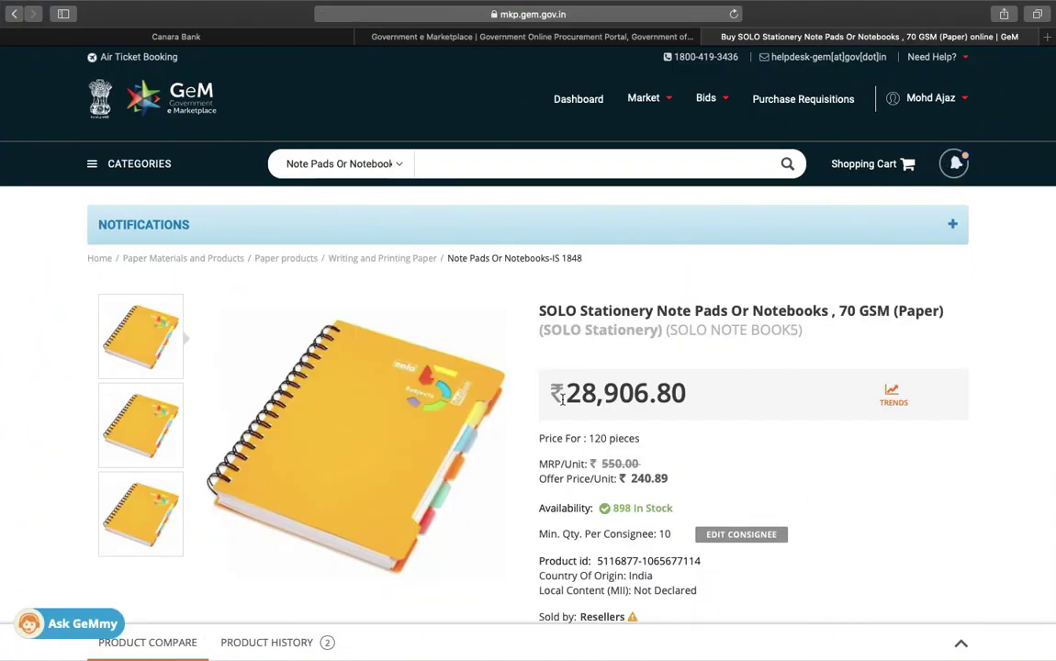